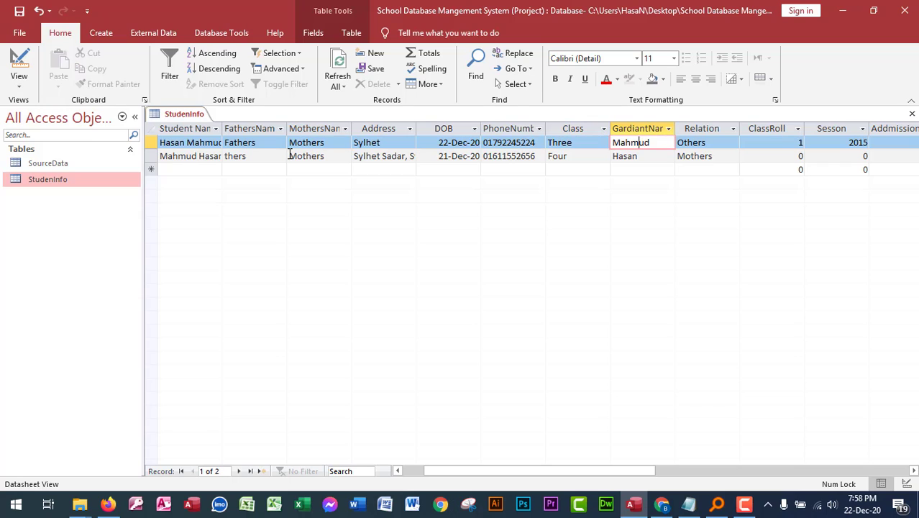
Review the fields of the first student record in the StudenInfo table, from StudentID through AddmissionDate.
{"action": "left_click", "coordinate": [208, 142]}
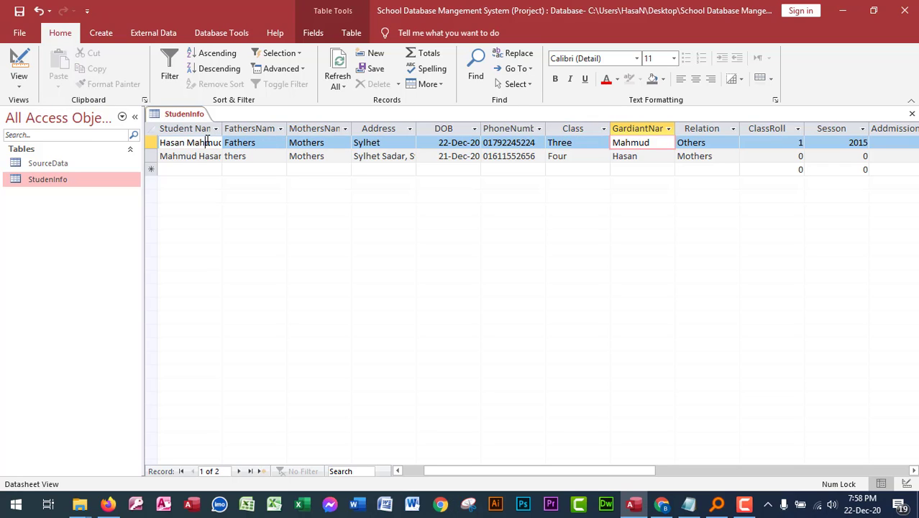
{"action": "left_click_drag", "start_coordinate": [548, 472], "coordinate": [493, 480]}
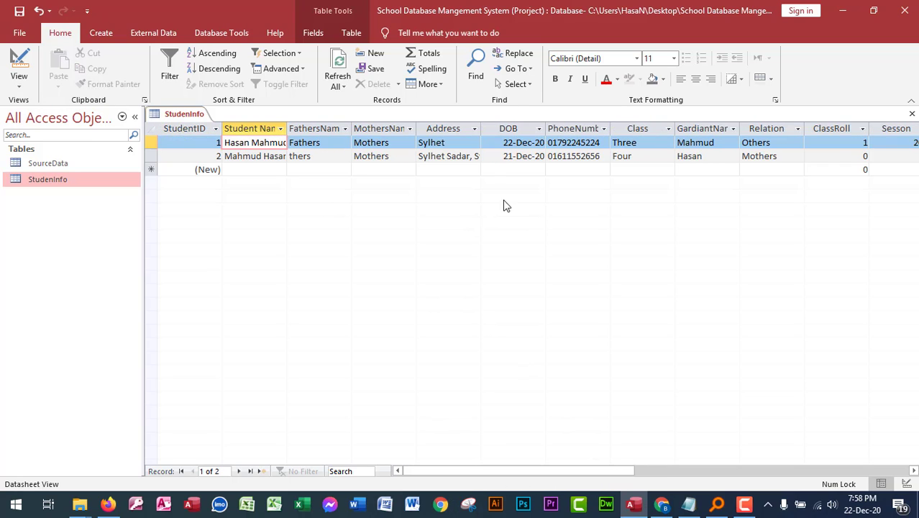
{"action": "key", "text": "shift+Tab"}
{"action": "key", "text": "Tab"}
{"action": "key", "text": "Tab"}
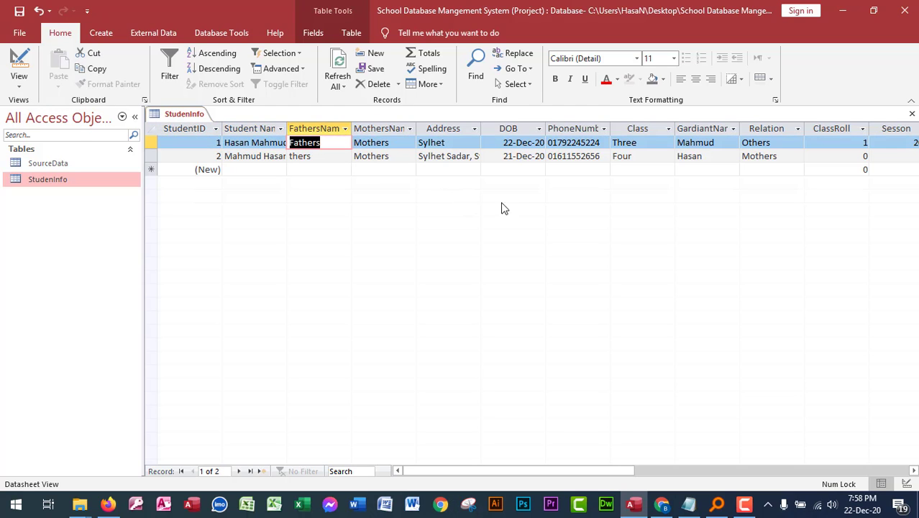
{"action": "key", "text": "Tab"}
{"action": "key", "text": "Tab"}
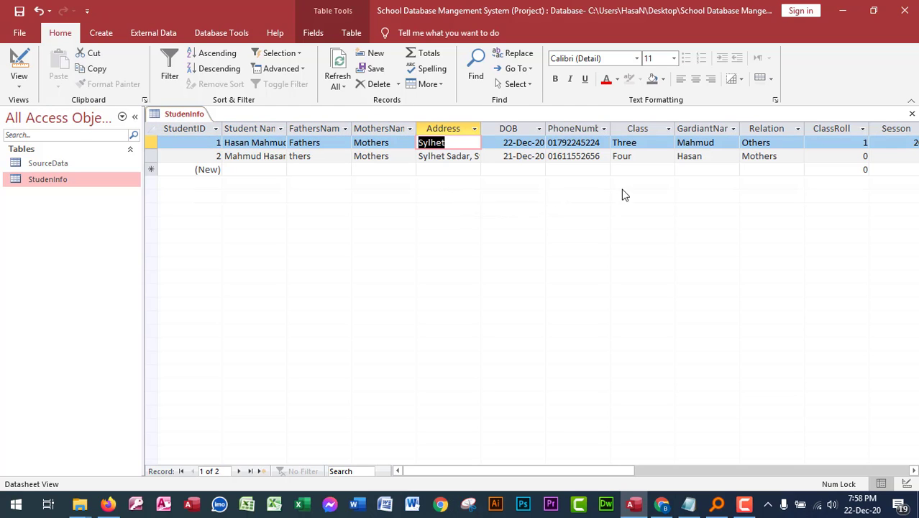
{"action": "key", "text": "Tab"}
{"action": "key", "text": "Tab"}
{"action": "key", "text": "Tab"}
{"action": "key", "text": "Tab"}
{"action": "key", "text": "Tab"}
{"action": "key", "text": "Tab"}
{"action": "key", "text": "Tab"}
{"action": "key", "text": "Tab"}
{"action": "key", "text": "Tab"}
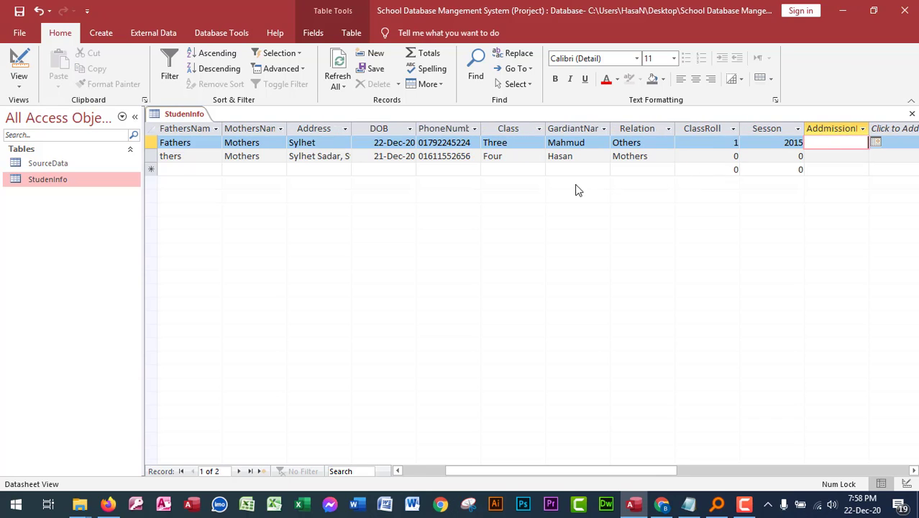
{"action": "key", "text": "Tab"}
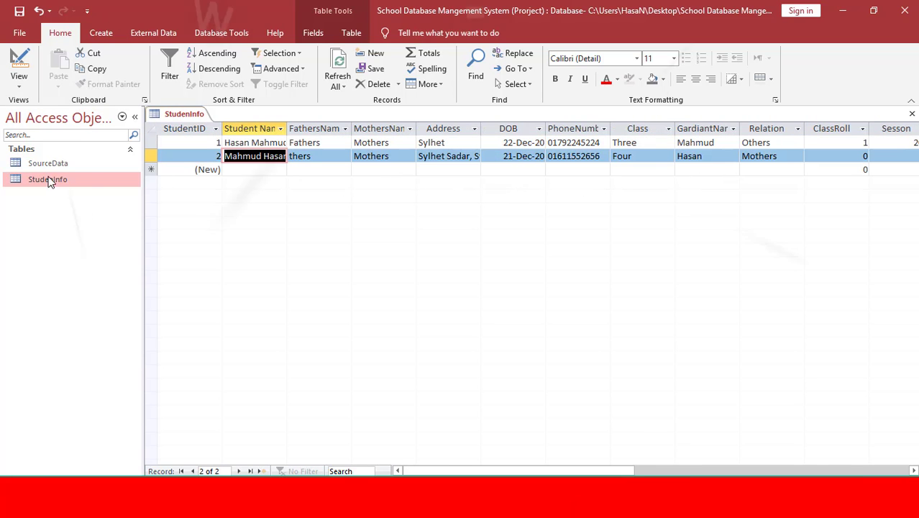
Review the fields of the second student record and return to its Sesson field.
{"action": "key", "text": "Tab"}
{"action": "key", "text": "Tab"}
{"action": "key", "text": "Tab"}
{"action": "key", "text": "Tab"}
{"action": "key", "text": "Tab"}
{"action": "key", "text": "Tab"}
{"action": "key", "text": "Tab"}
{"action": "key", "text": "Tab"}
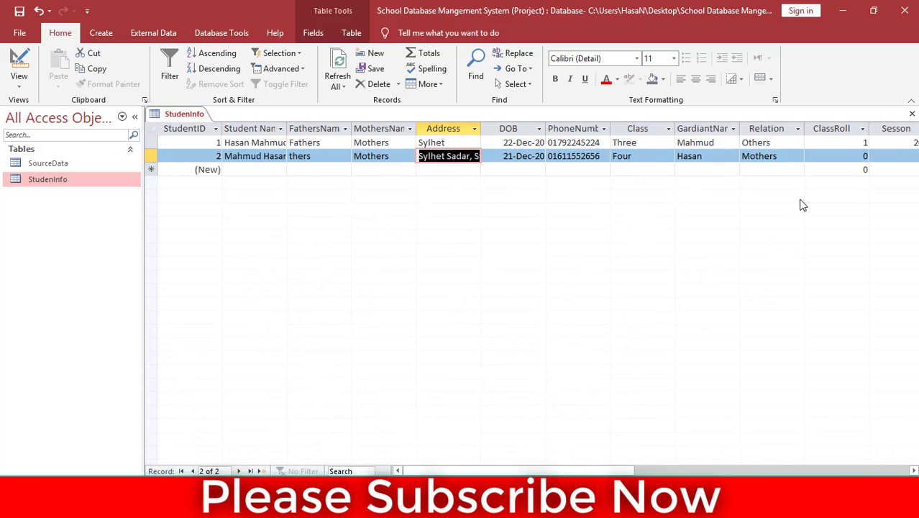
{"action": "key", "text": "Tab"}
{"action": "key", "text": "Tab"}
{"action": "key", "text": "Tab"}
{"action": "key", "text": "Tab"}
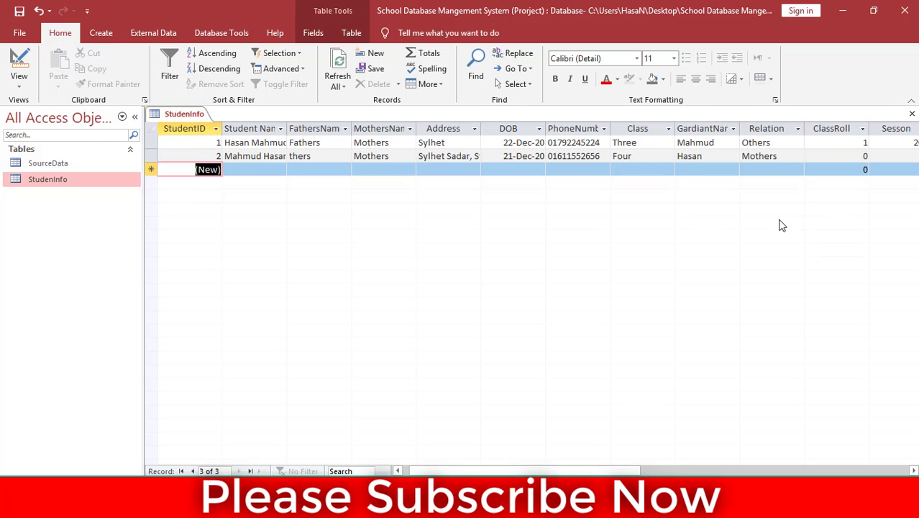
{"action": "key", "text": "shift+Tab"}
{"action": "key", "text": "shift+Tab"}
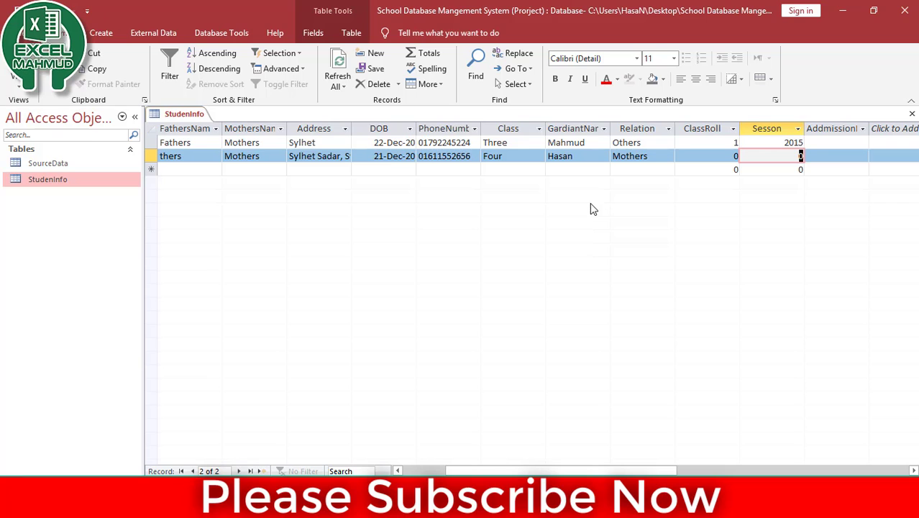
In the StudenInfo table's design, add a StudentPhoto field with the Attachment data type after AddmissionDate.
{"action": "right_click", "coordinate": [44, 178]}
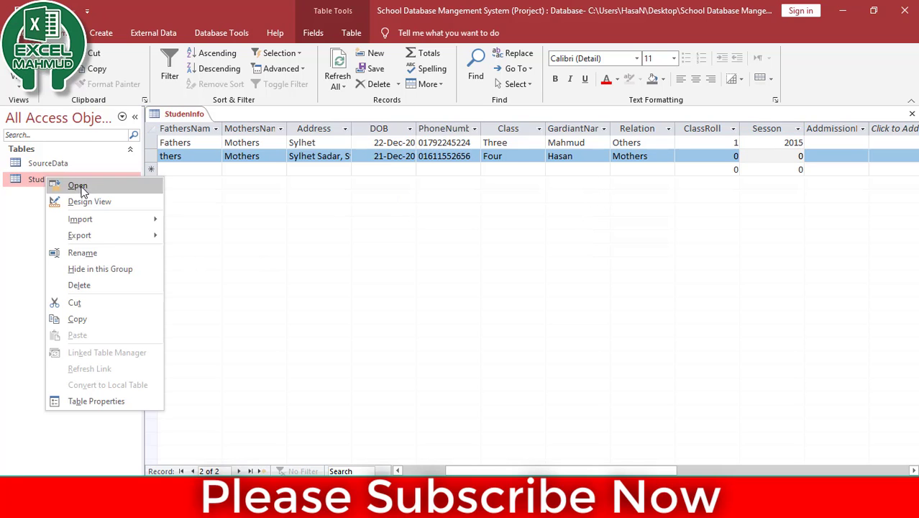
{"action": "left_click", "coordinate": [89, 201]}
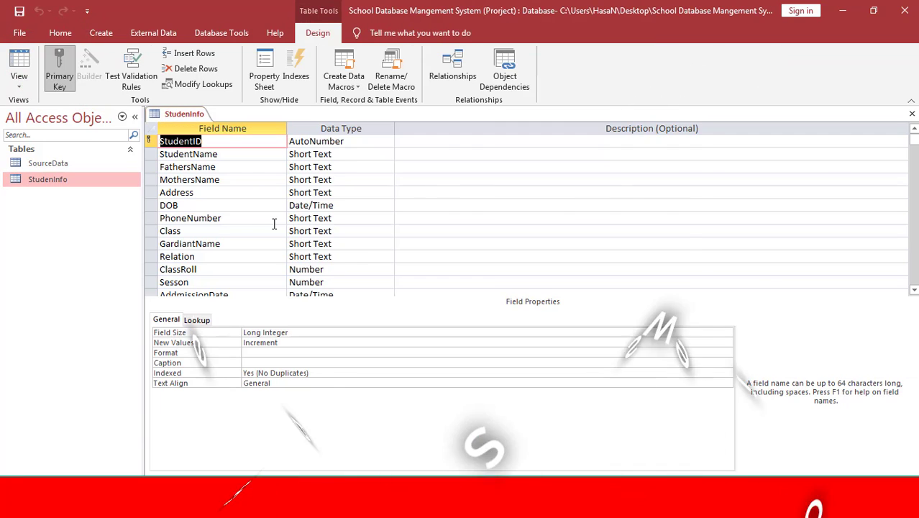
{"action": "scroll", "coordinate": [276, 244], "scroll_direction": "down", "scroll_amount": 2}
{"action": "scroll", "coordinate": [276, 247], "scroll_direction": "down", "scroll_amount": 1}
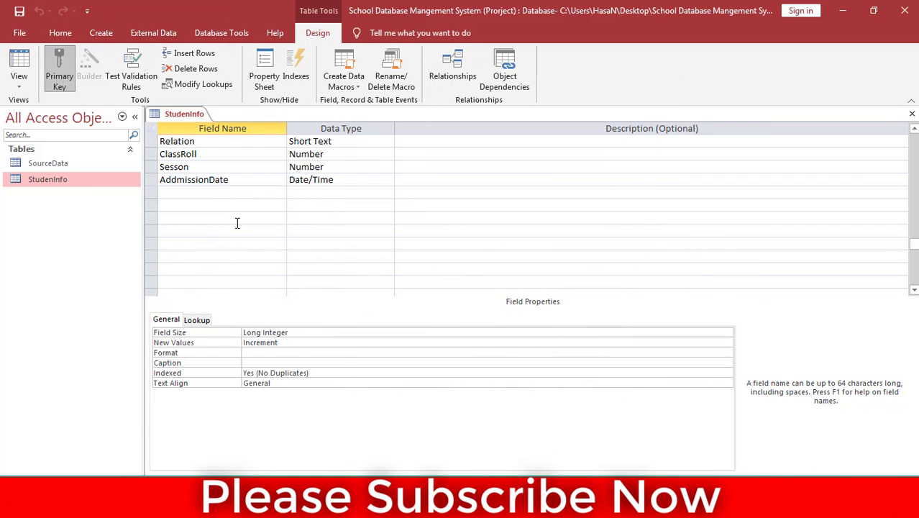
{"action": "scroll", "coordinate": [237, 223], "scroll_direction": "up", "scroll_amount": 1}
{"action": "left_click", "coordinate": [236, 231]}
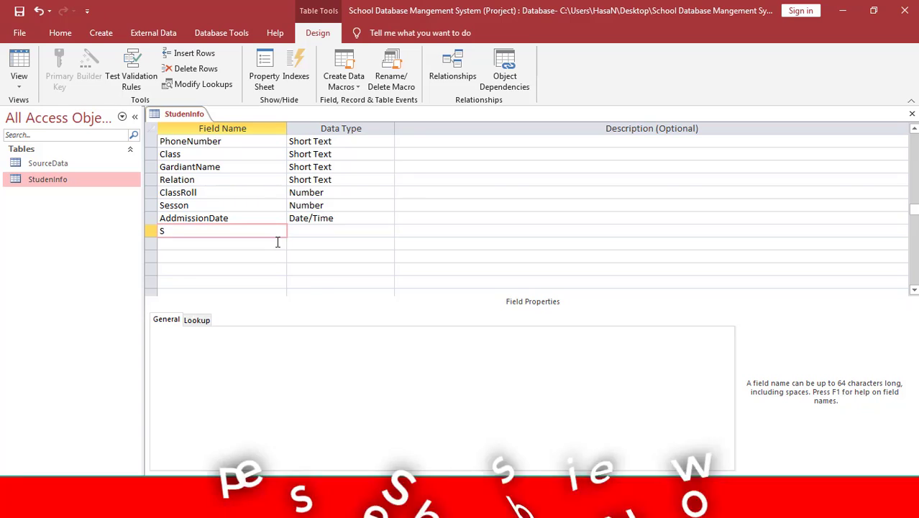
{"action": "key", "text": "BackSpace"}
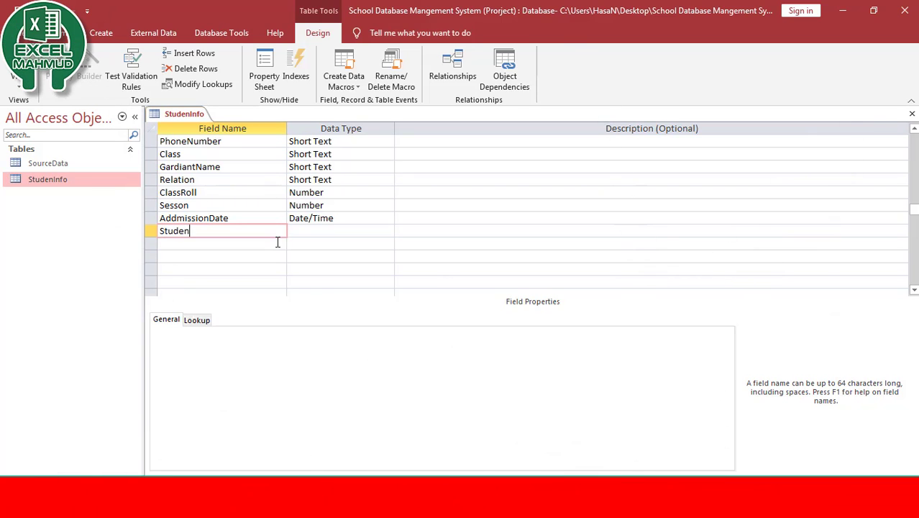
{"action": "type", "text": "StudentPhto"}
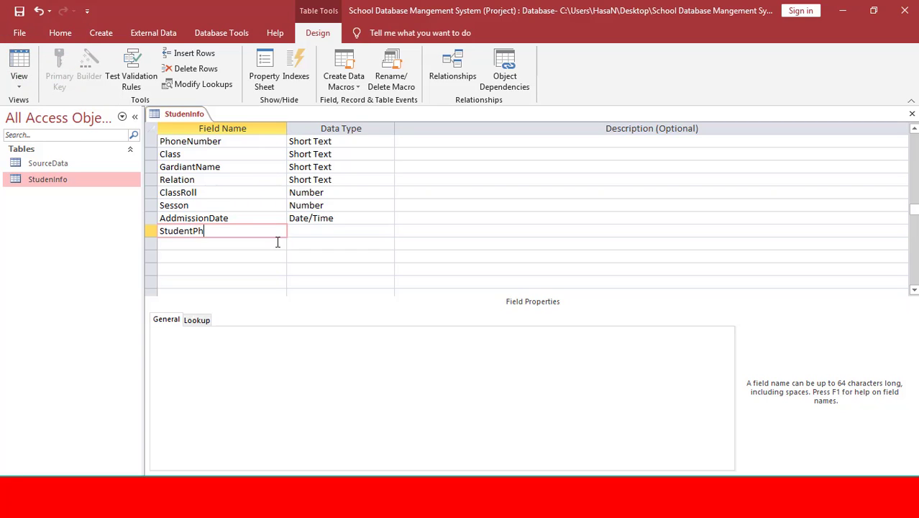
{"action": "key", "text": "Tab"}
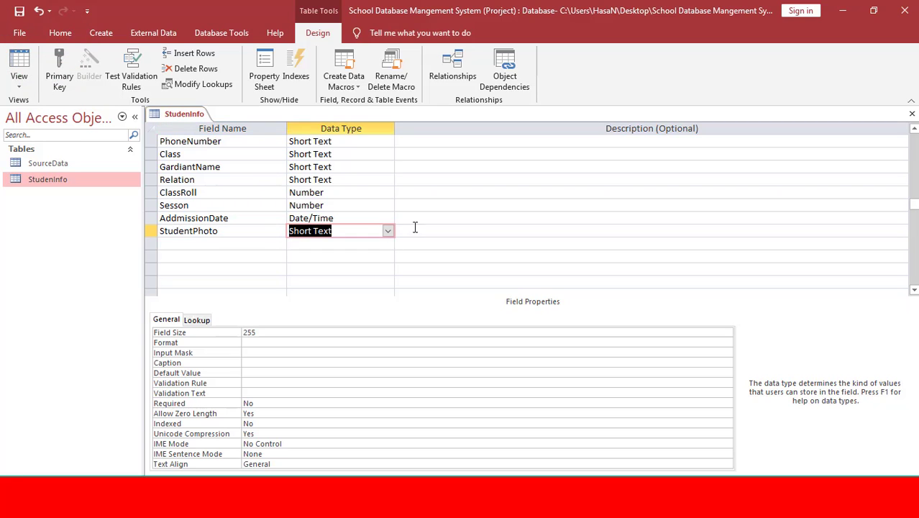
{"action": "left_click", "coordinate": [387, 231]}
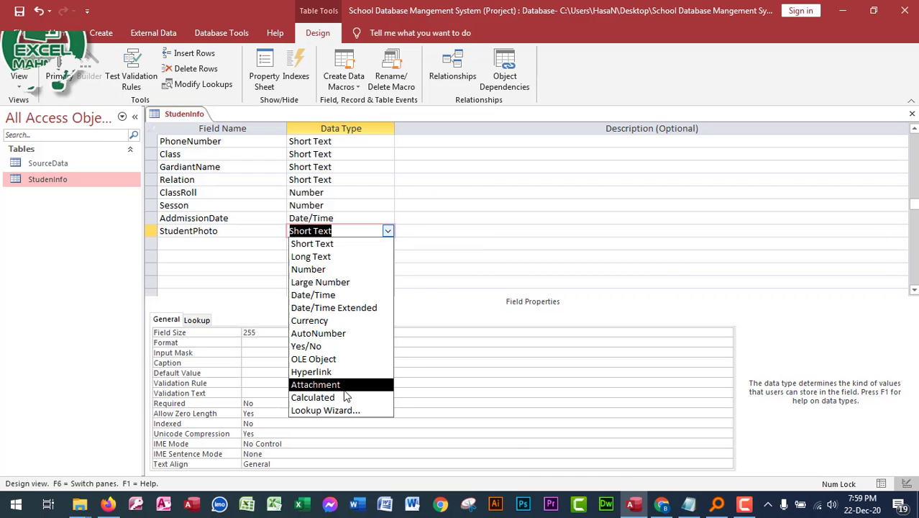
{"action": "left_click", "coordinate": [343, 389]}
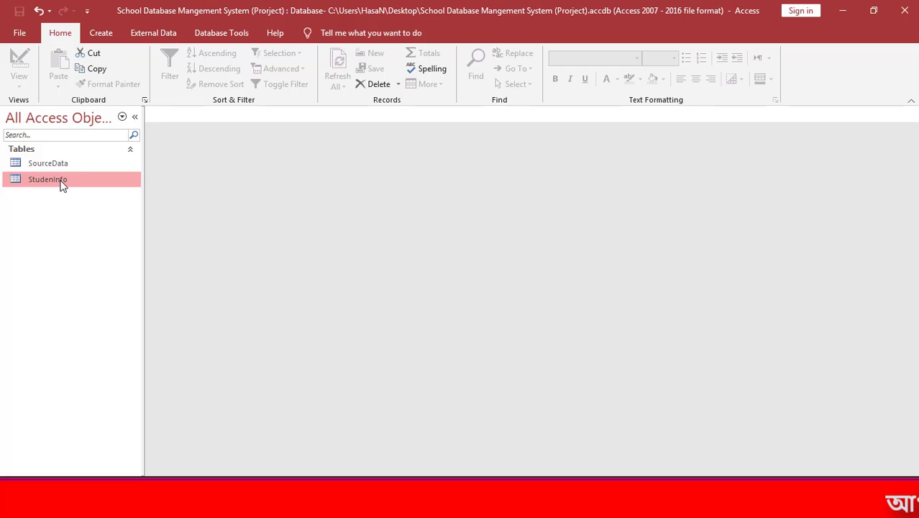
Open the StudenInfo table's datasheet and go to the attachment field of the second student record.
{"action": "double_click", "coordinate": [61, 183]}
{"action": "left_click", "coordinate": [541, 157]}
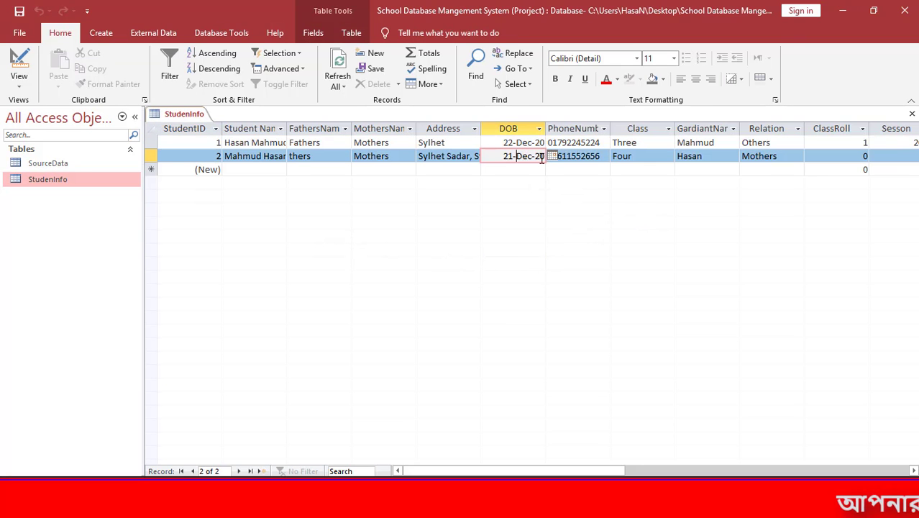
{"action": "key", "text": "Tab"}
{"action": "key", "text": "Tab"}
{"action": "key", "text": "Tab"}
{"action": "key", "text": "Tab"}
{"action": "key", "text": "Tab"}
{"action": "key", "text": "Tab"}
{"action": "key", "text": "Tab"}
{"action": "key", "text": "Tab"}
{"action": "key", "text": "Tab"}
{"action": "key", "text": "Tab"}
{"action": "key", "text": "Tab"}
{"action": "key", "text": "Tab"}
{"action": "key", "text": "Tab"}
{"action": "key", "text": "shift+Tab"}
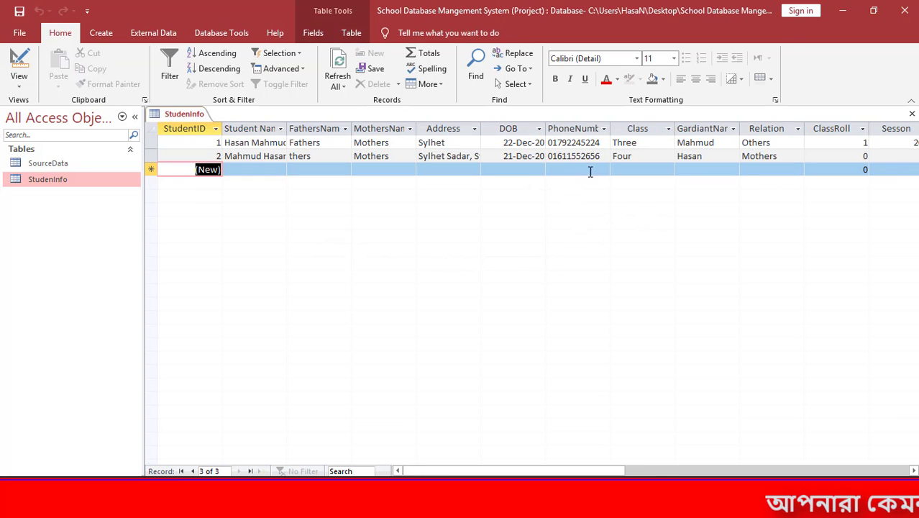
{"action": "key", "text": "shift+Tab"}
{"action": "left_click", "coordinate": [837, 158]}
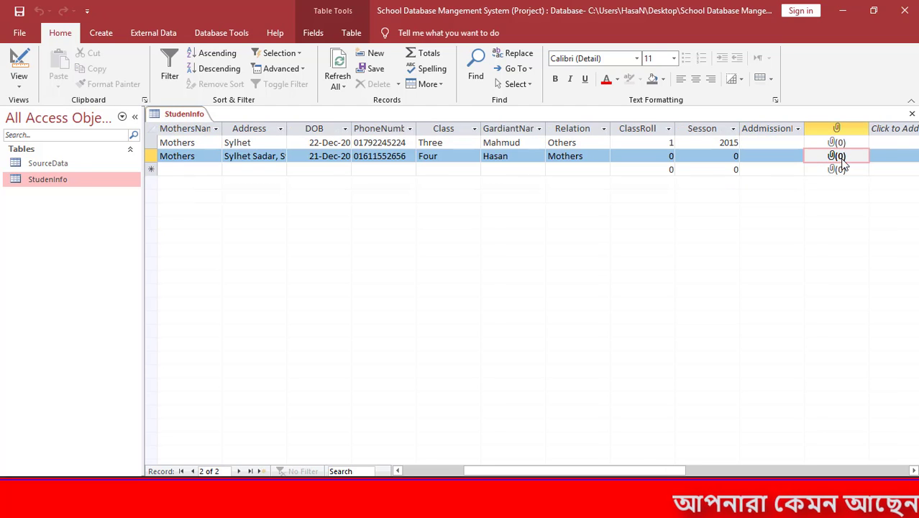
Attach the image 300x300.jpg from the Desktop to the second student record.
{"action": "double_click", "coordinate": [837, 159]}
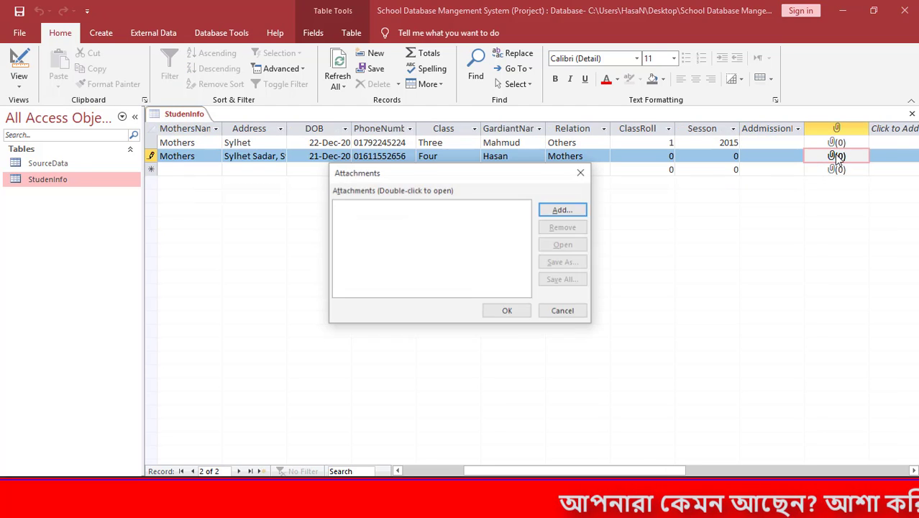
{"action": "left_click", "coordinate": [564, 210]}
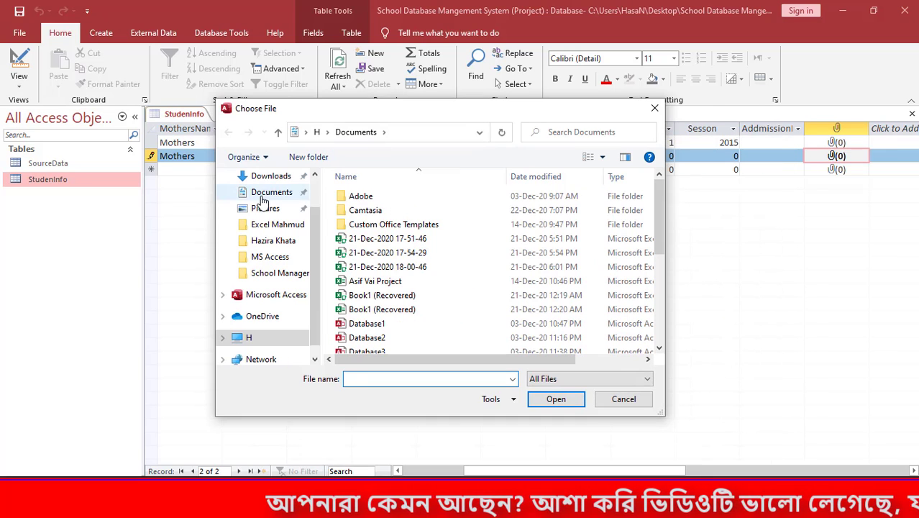
{"action": "left_click", "coordinate": [266, 210]}
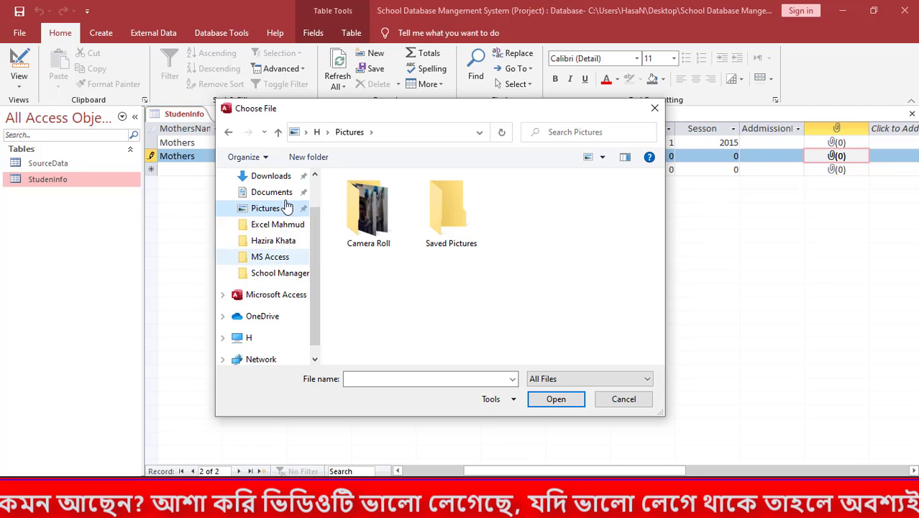
{"action": "left_click", "coordinate": [272, 176]}
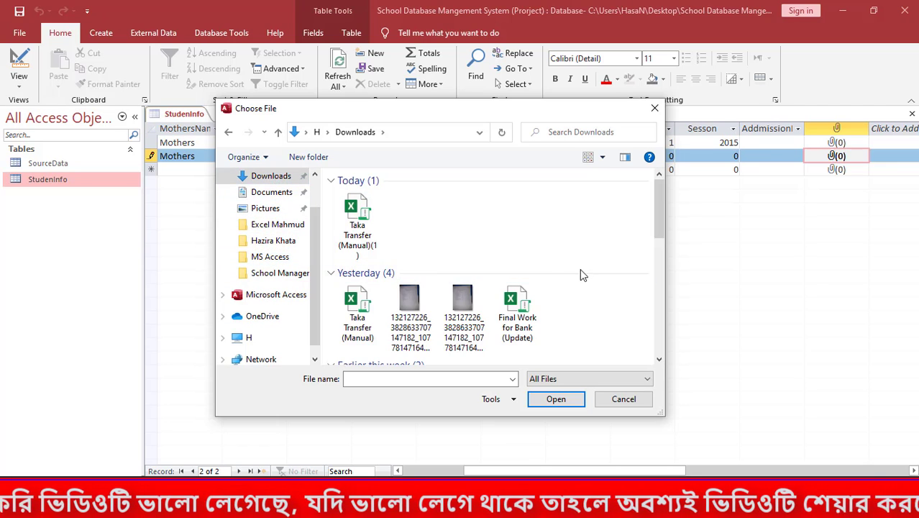
{"action": "scroll", "coordinate": [568, 281], "scroll_direction": "down", "scroll_amount": 6}
{"action": "scroll", "coordinate": [359, 282], "scroll_direction": "up", "scroll_amount": 6}
{"action": "scroll", "coordinate": [303, 252], "scroll_direction": "up", "scroll_amount": 1}
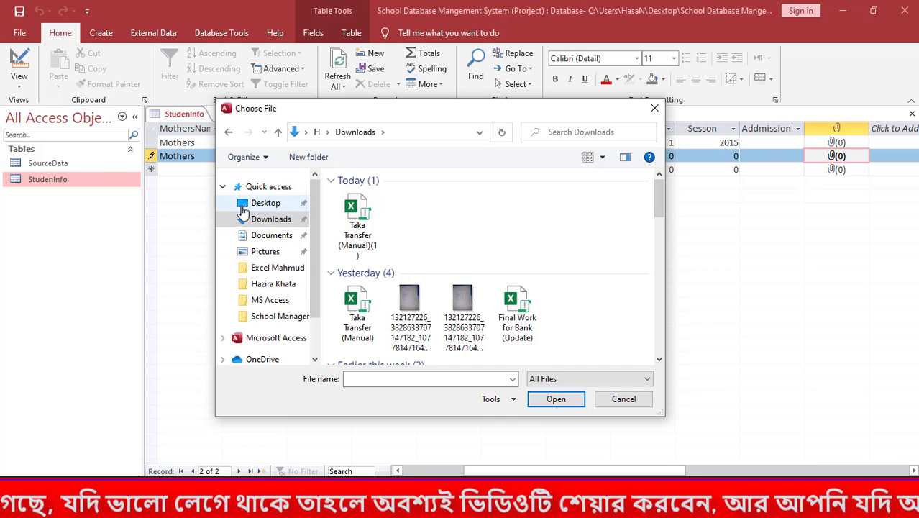
{"action": "left_click", "coordinate": [266, 203]}
{"action": "left_click", "coordinate": [542, 224]}
{"action": "double_click", "coordinate": [542, 225]}
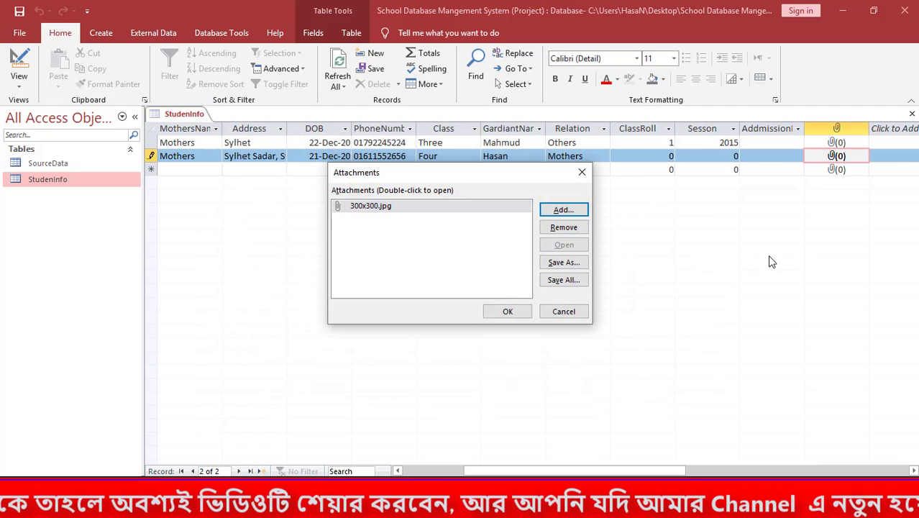
{"action": "left_click", "coordinate": [501, 310]}
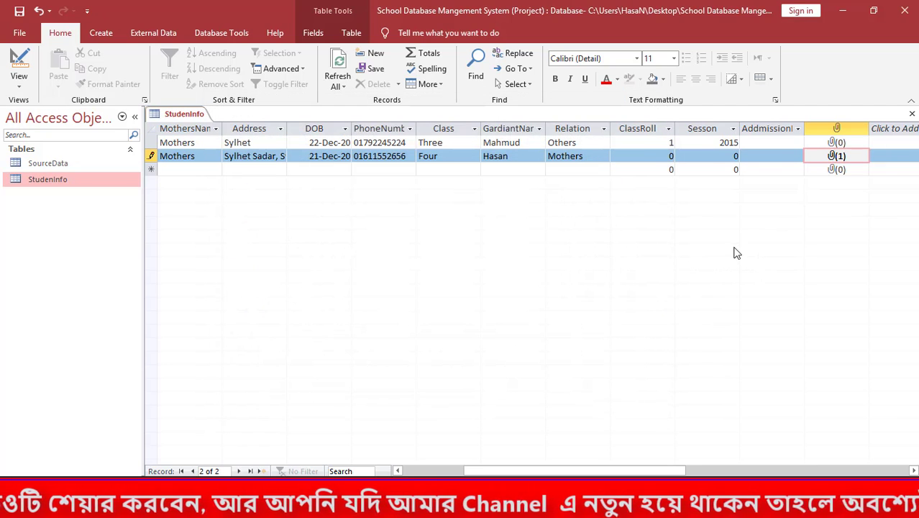
Check the attachment lists of the first, second and new records without changing them, and close the StudenInfo table.
{"action": "left_click", "coordinate": [835, 147]}
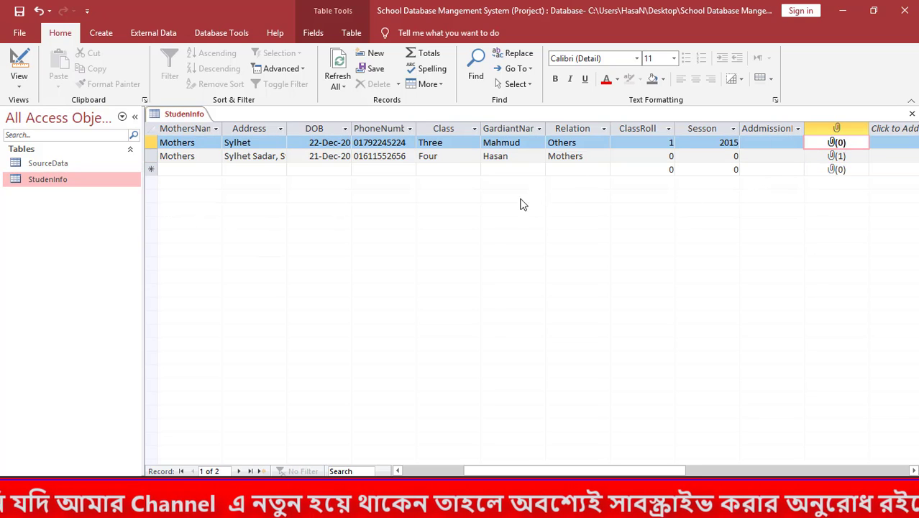
{"action": "double_click", "coordinate": [837, 144]}
{"action": "left_click", "coordinate": [566, 313]}
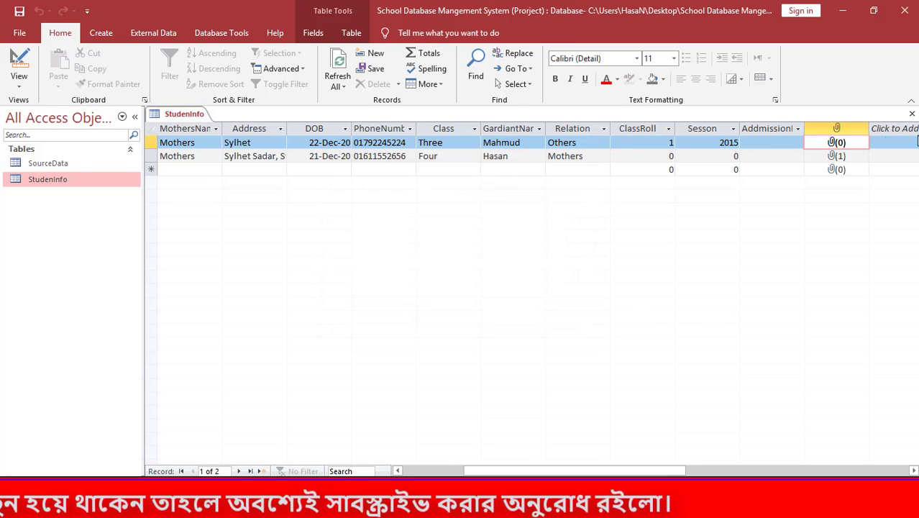
{"action": "double_click", "coordinate": [837, 156]}
{"action": "left_click", "coordinate": [545, 317]}
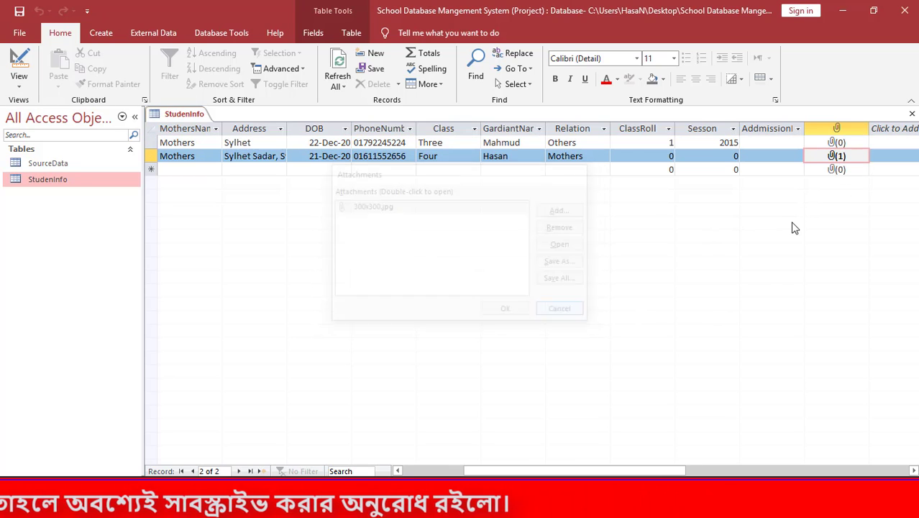
{"action": "double_click", "coordinate": [835, 170]}
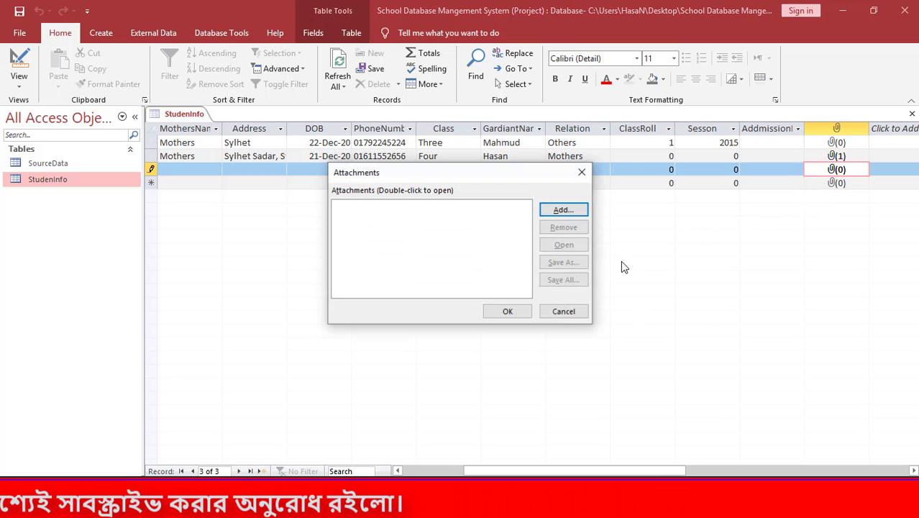
{"action": "left_click", "coordinate": [561, 312]}
{"action": "key", "text": "ctrl+w"}
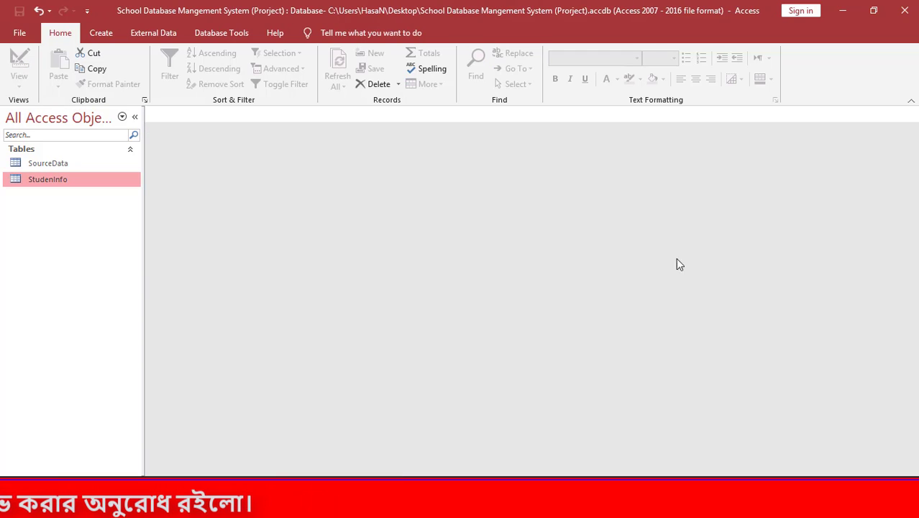
Reopen the StudenInfo table and review the first record's fields up to the start of the second record.
{"action": "double_click", "coordinate": [56, 181]}
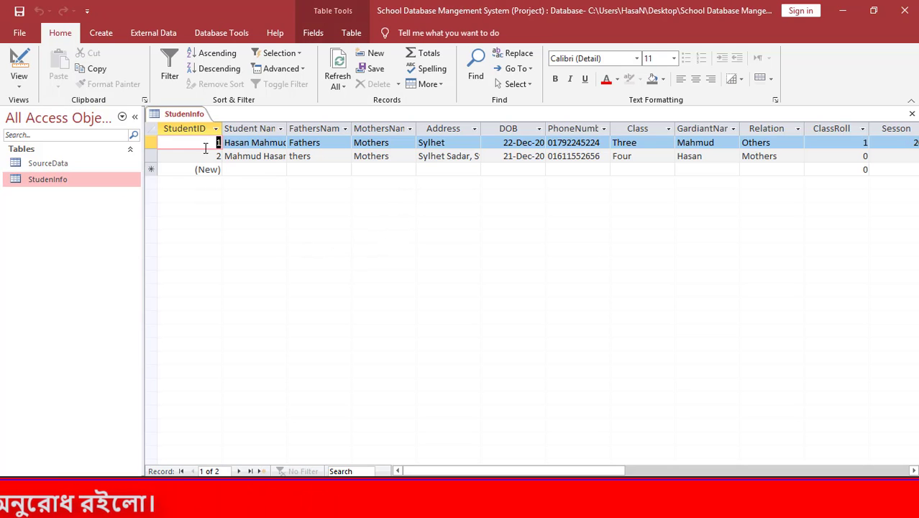
{"action": "key", "text": "Tab"}
{"action": "key", "text": "Tab"}
{"action": "key", "text": "Tab"}
{"action": "key", "text": "Tab"}
{"action": "key", "text": "Tab"}
{"action": "key", "text": "Tab"}
{"action": "key", "text": "Tab"}
{"action": "key", "text": "Tab"}
{"action": "key", "text": "Tab"}
{"action": "key", "text": "Tab"}
{"action": "key", "text": "Tab"}
{"action": "key", "text": "Tab"}
{"action": "key", "text": "Tab"}
{"action": "key", "text": "Tab"}
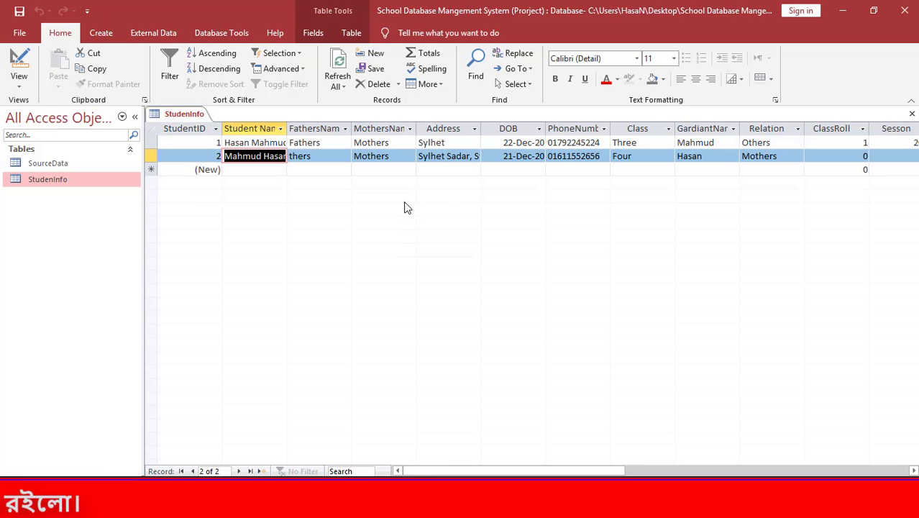
Close the StudenInfo table, switch to Firefox and look through the Excel Mahmud YouTube channel's uploaded videos.
{"action": "key", "text": "ctrl+w"}
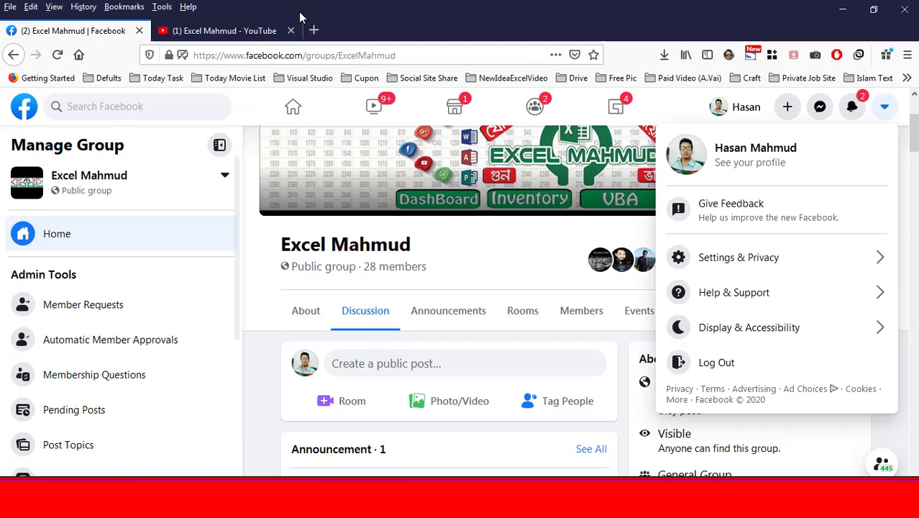
{"action": "left_click", "coordinate": [219, 30]}
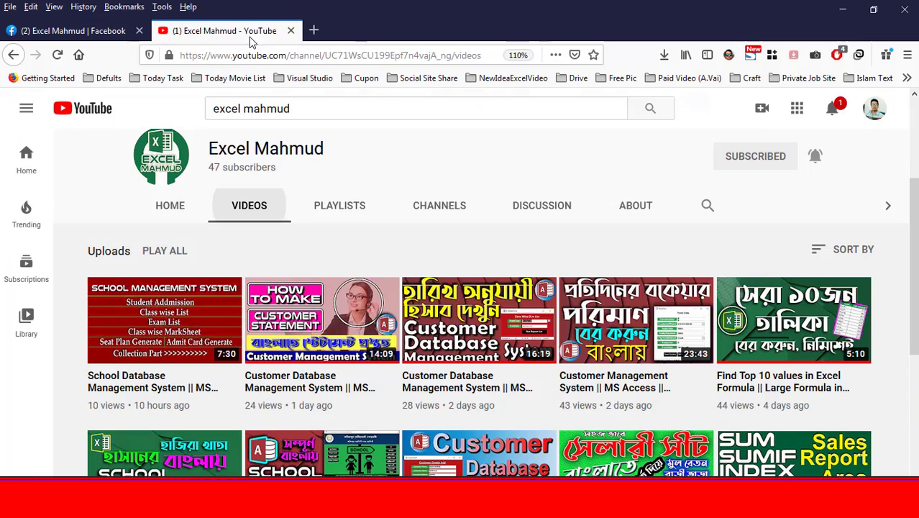
{"action": "scroll", "coordinate": [757, 305], "scroll_direction": "down", "scroll_amount": 4}
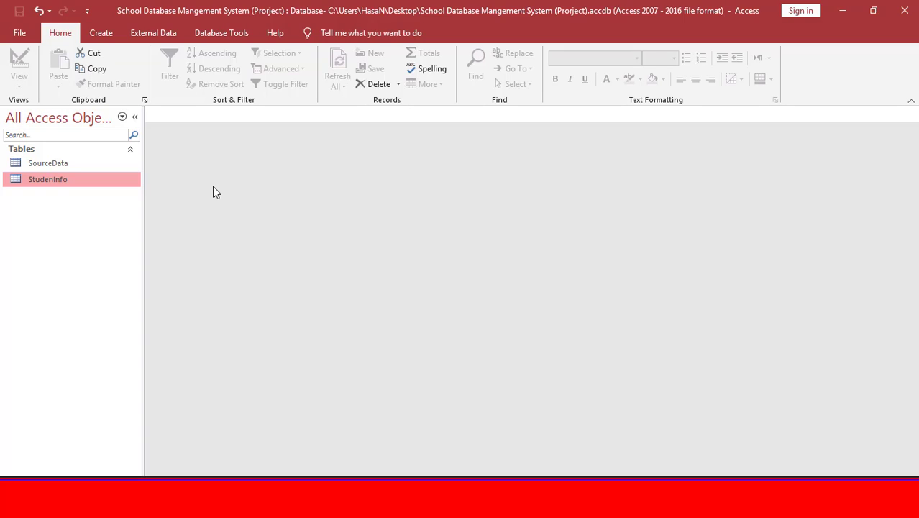
Create a blank form in Design view and size its Detail section to 5 inches wide and about 4.6 inches high.
{"action": "left_click", "coordinate": [101, 33]}
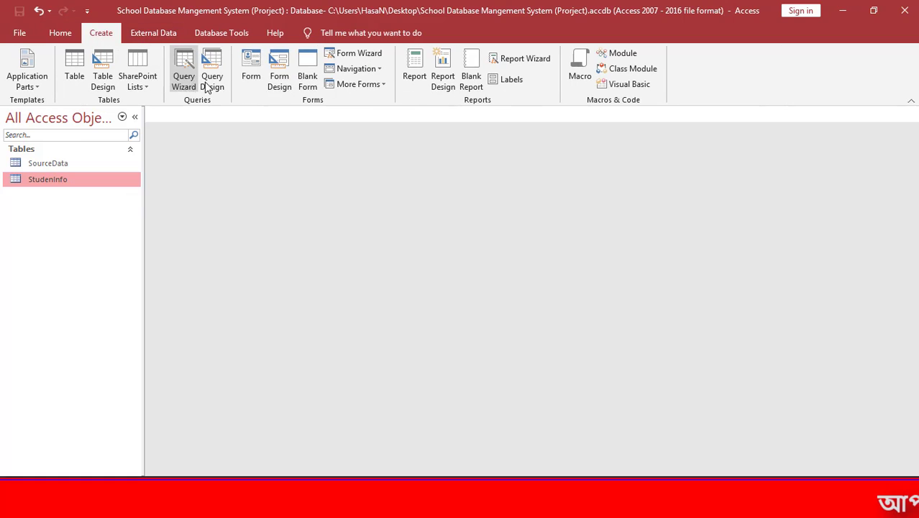
{"action": "left_click", "coordinate": [285, 68]}
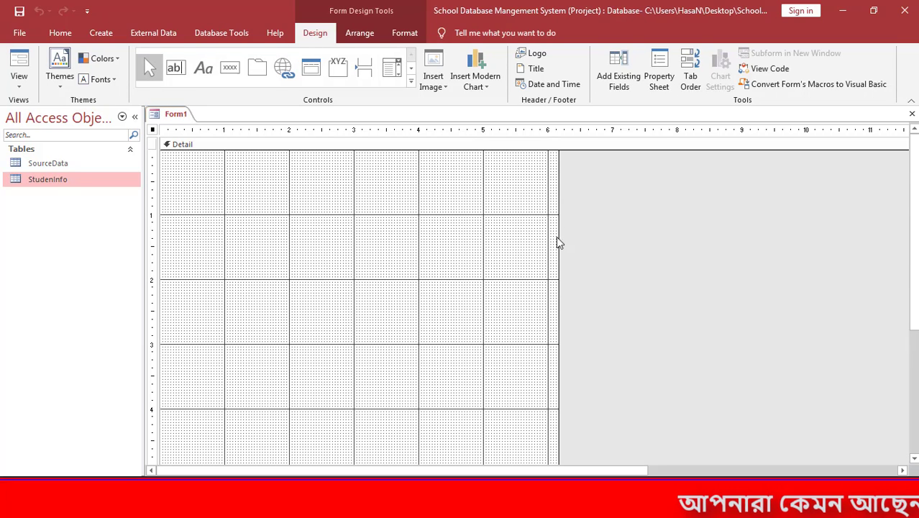
{"action": "left_click_drag", "start_coordinate": [561, 199], "coordinate": [484, 205]}
{"action": "scroll", "coordinate": [378, 339], "scroll_direction": "down", "scroll_amount": 3}
{"action": "left_click_drag", "start_coordinate": [342, 295], "coordinate": [341, 215]}
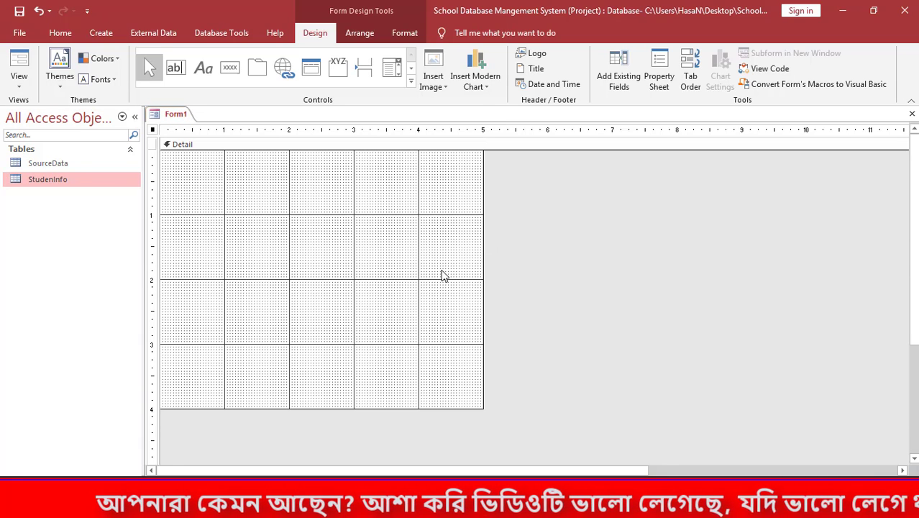
{"action": "left_click_drag", "start_coordinate": [394, 409], "coordinate": [395, 448]}
{"action": "left_click", "coordinate": [414, 355]}
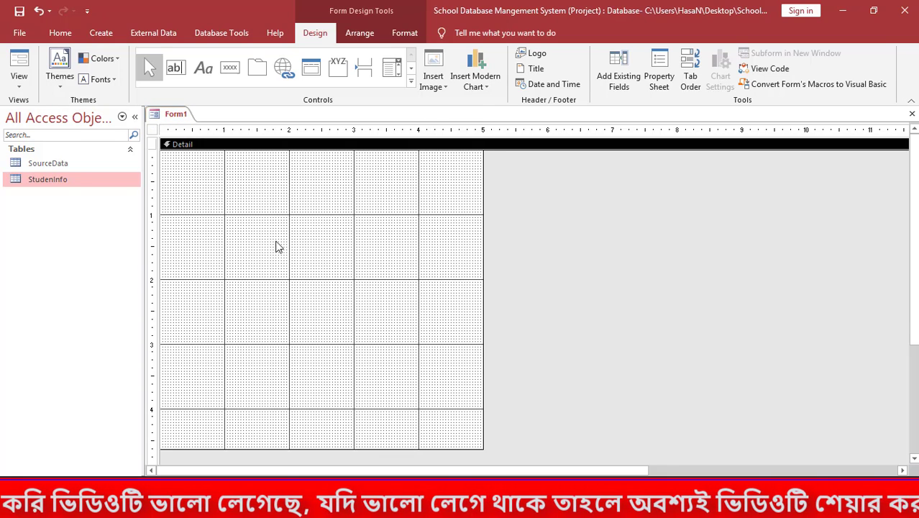
Save the new form as Addmission and select it among the database objects.
{"action": "key", "text": "ctrl+s"}
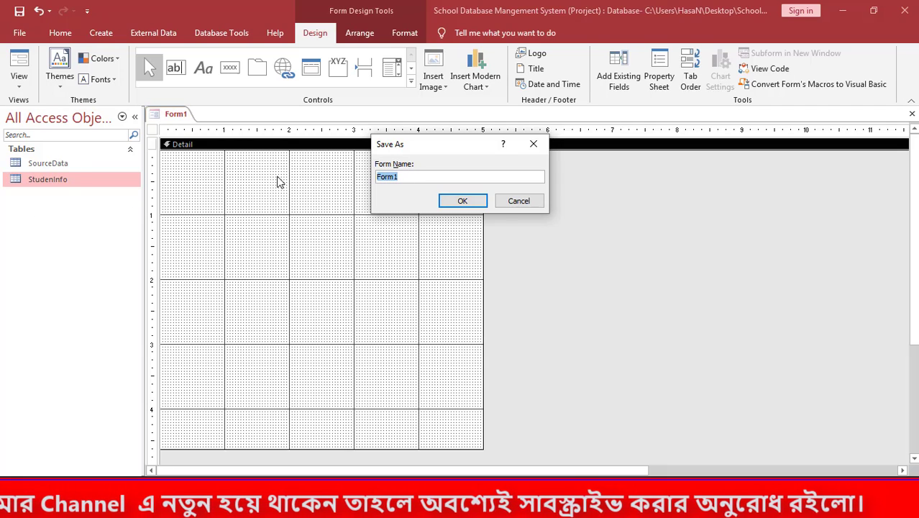
{"action": "type", "text": "Addmission"}
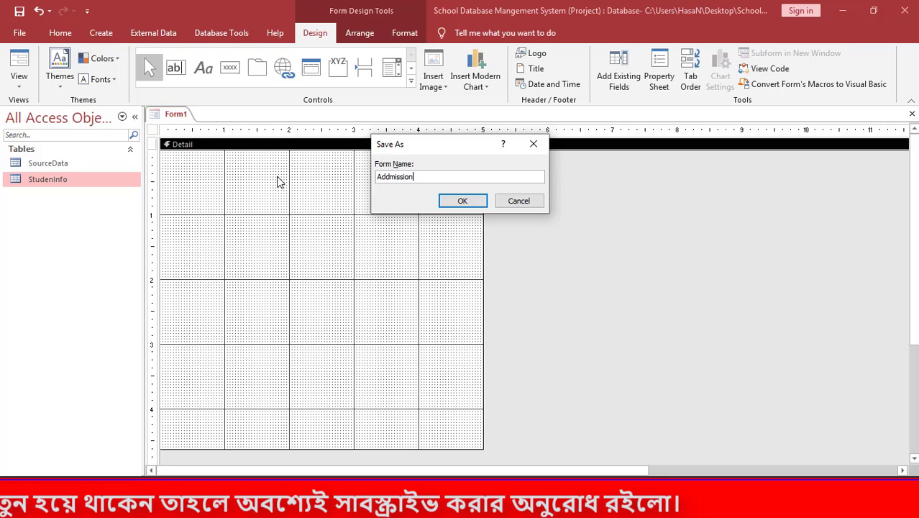
{"action": "left_click", "coordinate": [463, 200]}
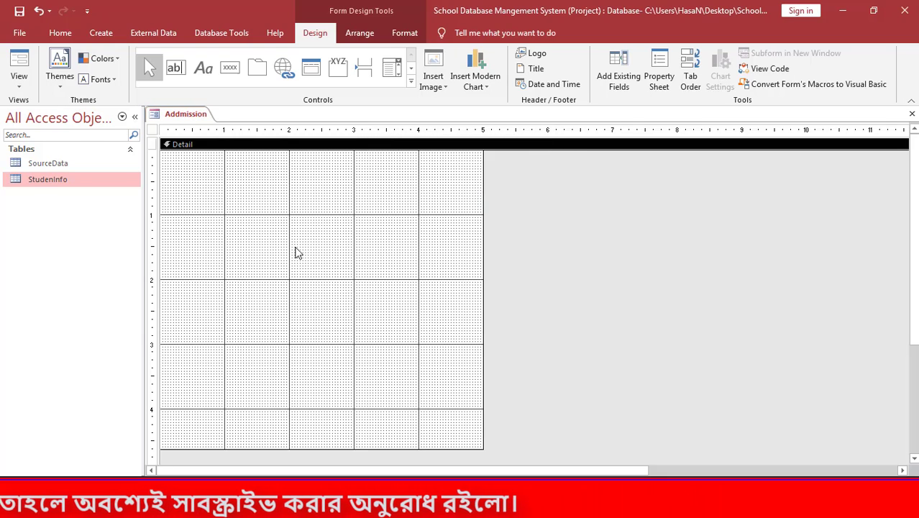
{"action": "left_click", "coordinate": [45, 210]}
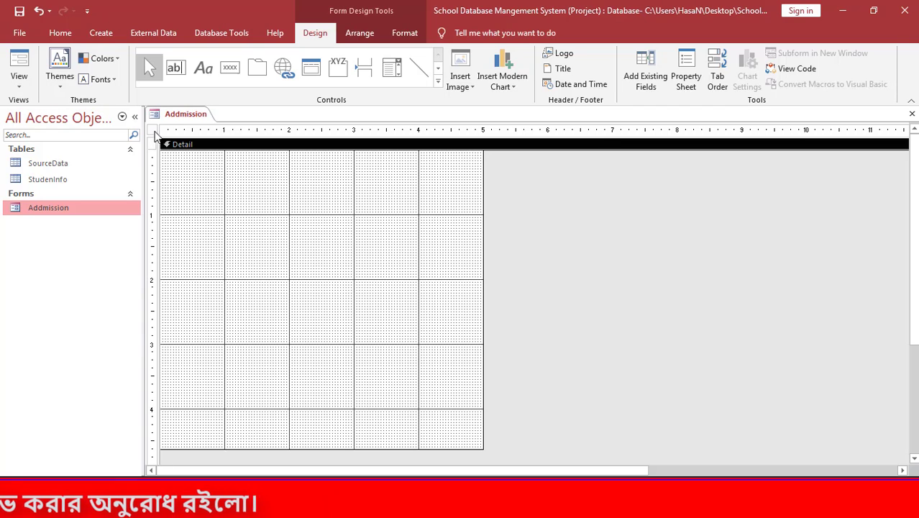
Set the form's Pop Up and Auto Center properties to Yes and Record Selectors to No.
{"action": "left_click", "coordinate": [153, 130]}
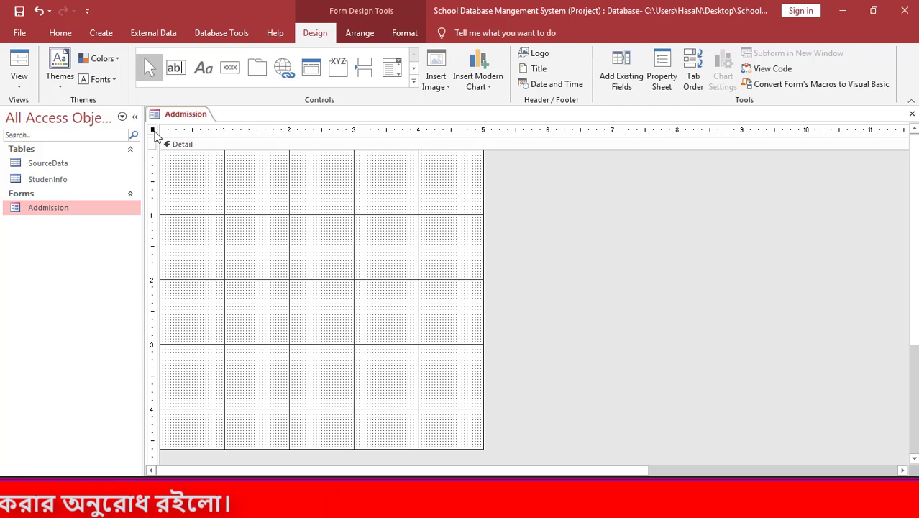
{"action": "left_click", "coordinate": [662, 78]}
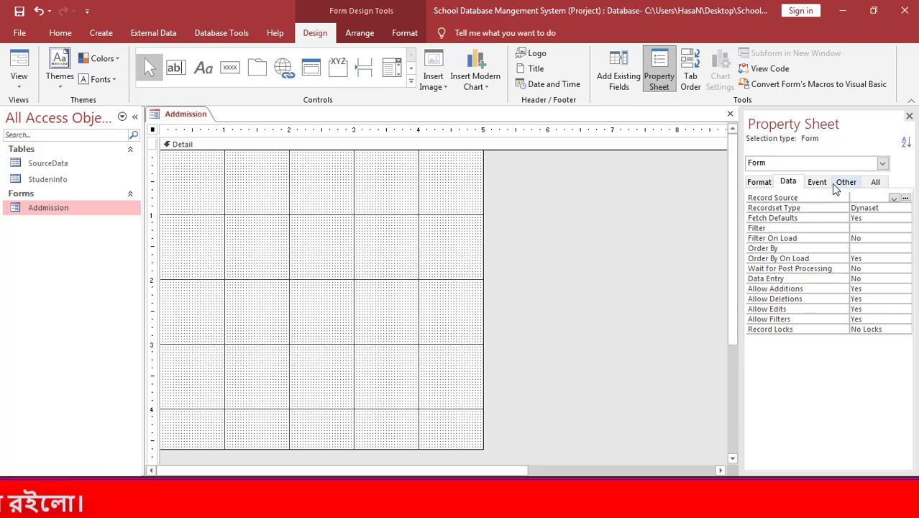
{"action": "left_click", "coordinate": [875, 183]}
{"action": "double_click", "coordinate": [879, 218]}
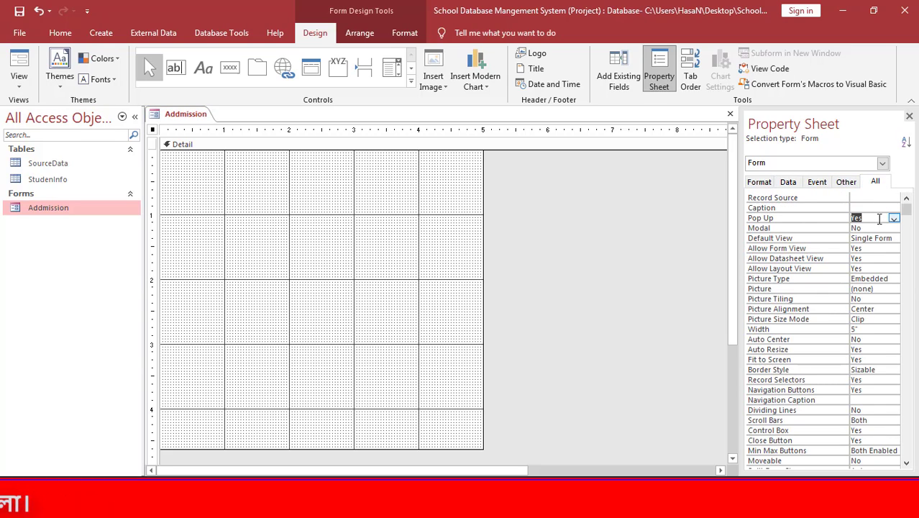
{"action": "scroll", "coordinate": [869, 318], "scroll_direction": "down", "scroll_amount": 1}
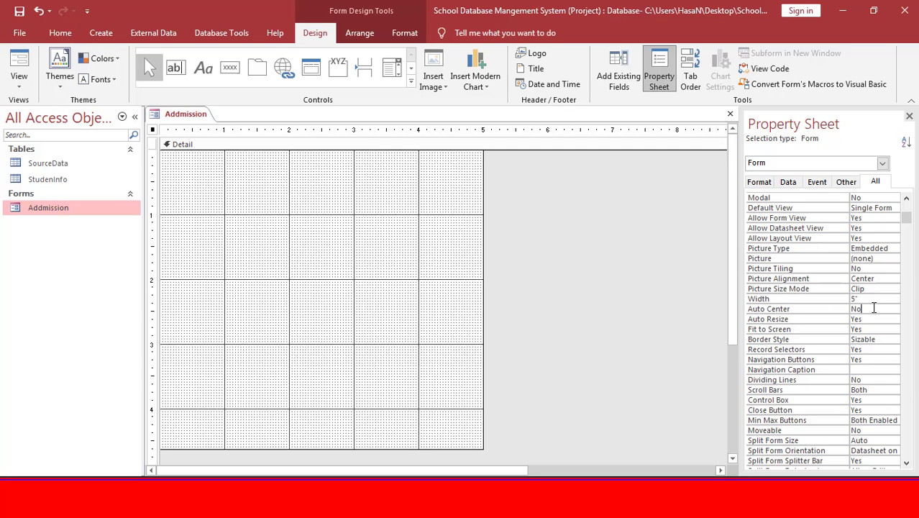
{"action": "double_click", "coordinate": [874, 308]}
{"action": "double_click", "coordinate": [871, 350]}
{"action": "scroll", "coordinate": [869, 367], "scroll_direction": "down", "scroll_amount": 3}
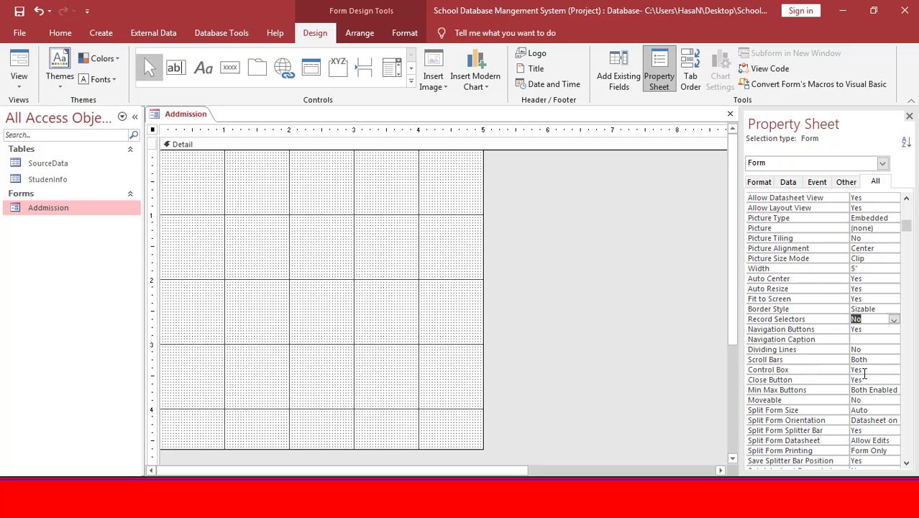
{"action": "scroll", "coordinate": [866, 385], "scroll_direction": "down", "scroll_amount": 2}
{"action": "scroll", "coordinate": [866, 382], "scroll_direction": "up", "scroll_amount": 6}
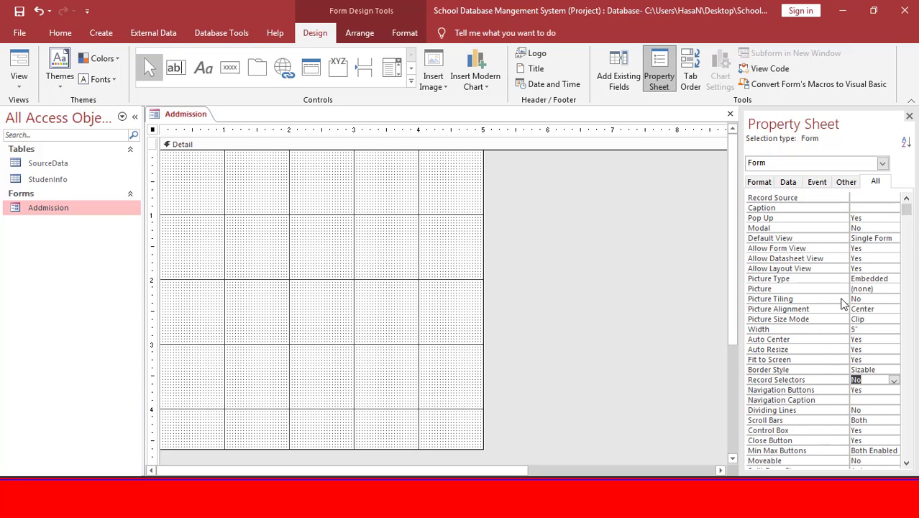
Set the Addmission form's Record Source to the StudenInfo table.
{"action": "left_click", "coordinate": [792, 184]}
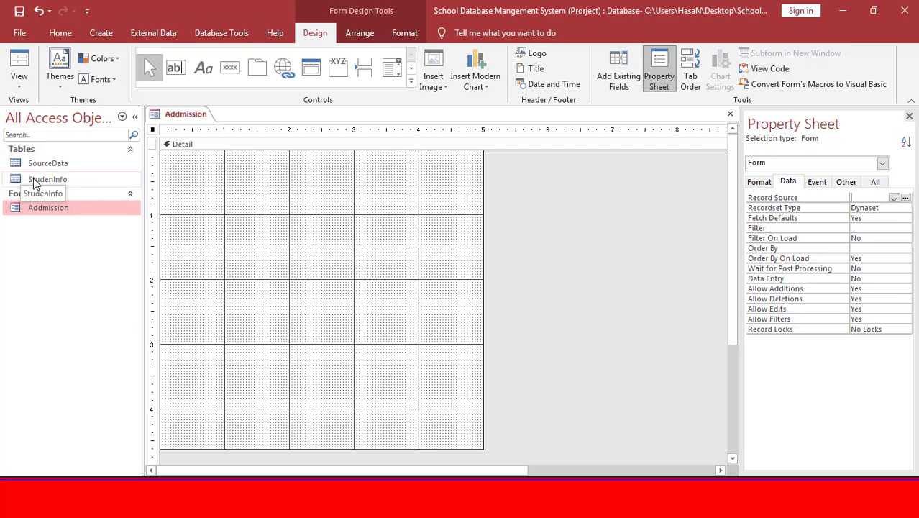
{"action": "left_click", "coordinate": [893, 200]}
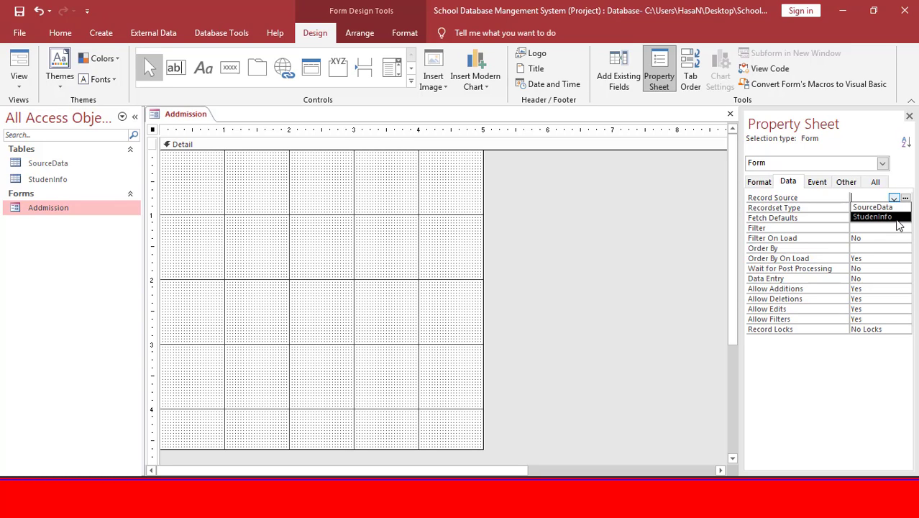
{"action": "left_click", "coordinate": [884, 216]}
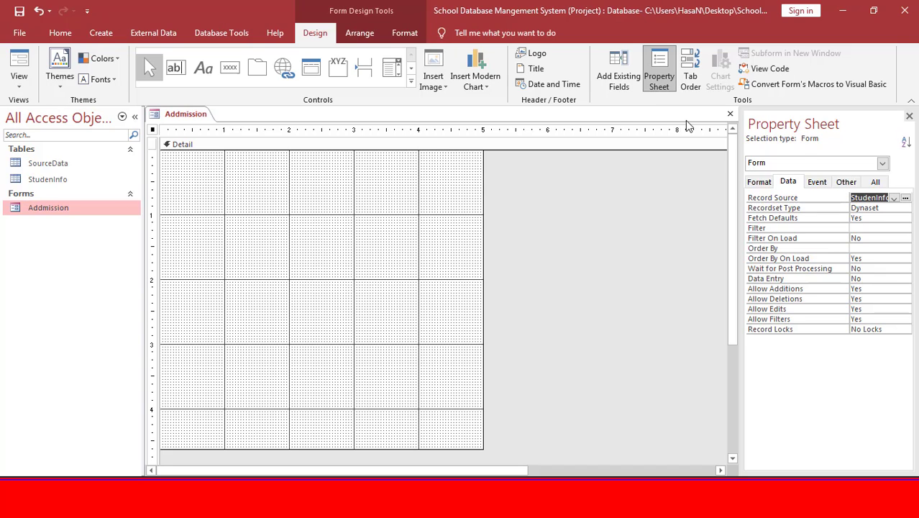
Add all StudenInfo fields from StudentID through StudentPhoto to the Detail section, with their labels starting about 1 inch from its edge.
{"action": "left_click", "coordinate": [617, 81]}
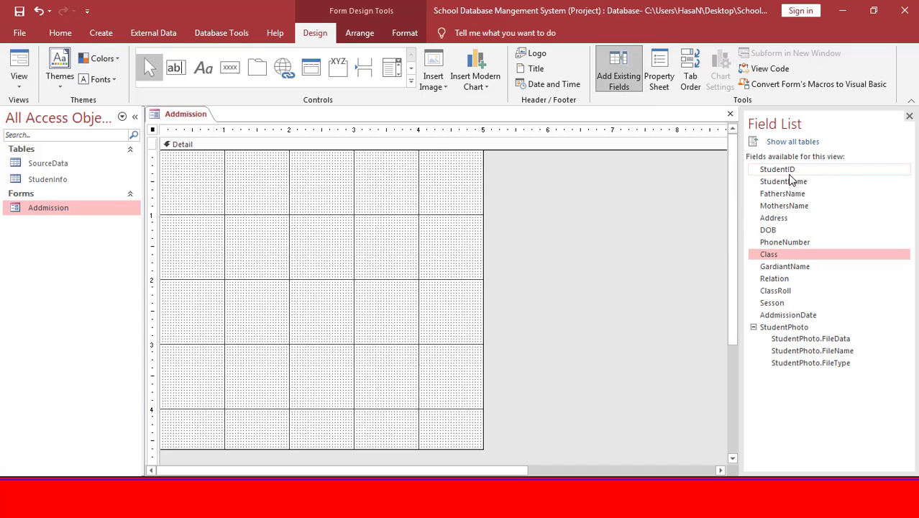
{"action": "left_click", "coordinate": [786, 171]}
{"action": "left_click", "coordinate": [788, 182], "text": "ctrl"}
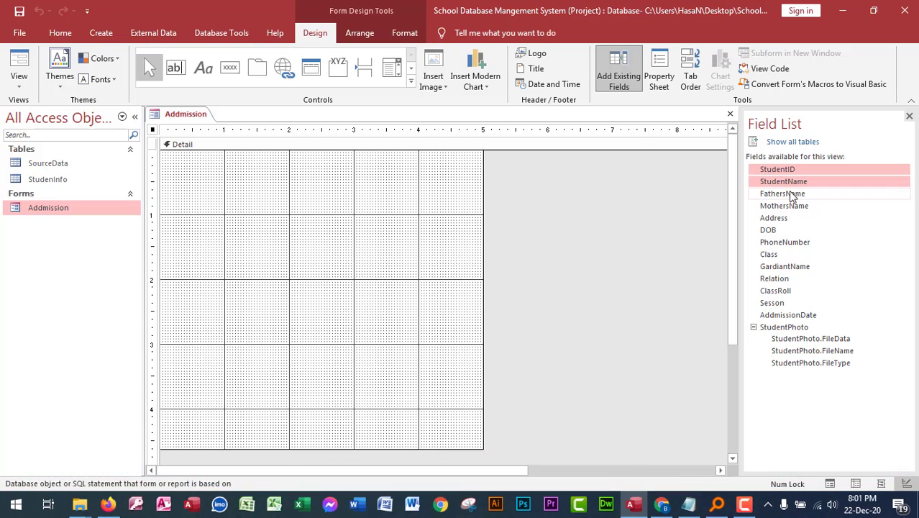
{"action": "left_click", "coordinate": [789, 194], "text": "ctrl"}
{"action": "left_click", "coordinate": [787, 219], "text": "shift"}
{"action": "left_click", "coordinate": [781, 230], "text": "shift"}
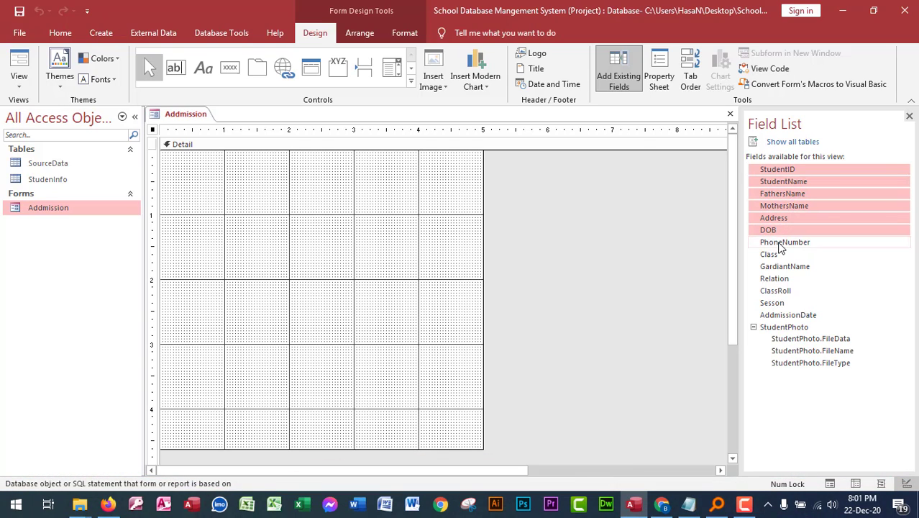
{"action": "left_click", "coordinate": [781, 242], "text": "shift"}
{"action": "left_click", "coordinate": [783, 255], "text": "shift"}
{"action": "left_click", "coordinate": [784, 267], "text": "shift"}
{"action": "left_click", "coordinate": [784, 279], "text": "shift"}
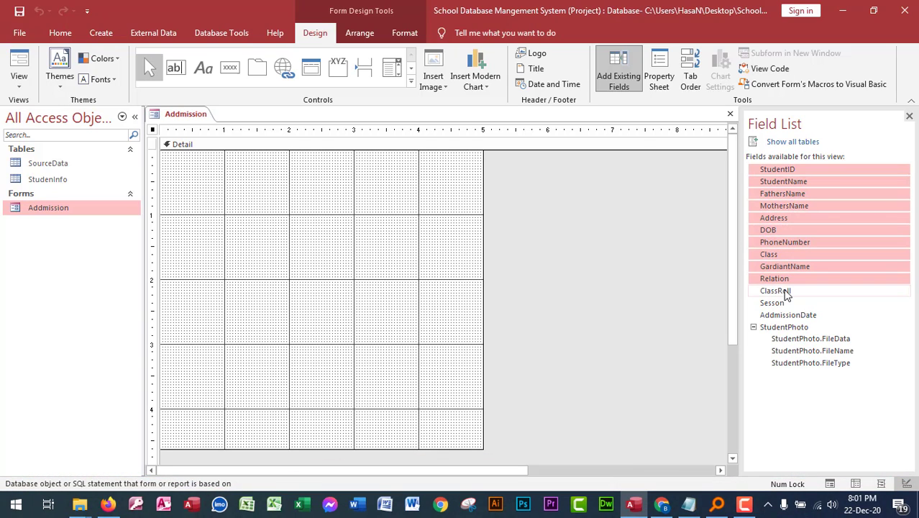
{"action": "left_click", "coordinate": [784, 291], "text": "shift"}
{"action": "left_click", "coordinate": [784, 303], "text": "shift"}
{"action": "left_click", "coordinate": [788, 315], "text": "shift"}
{"action": "left_click", "coordinate": [784, 328], "text": "shift"}
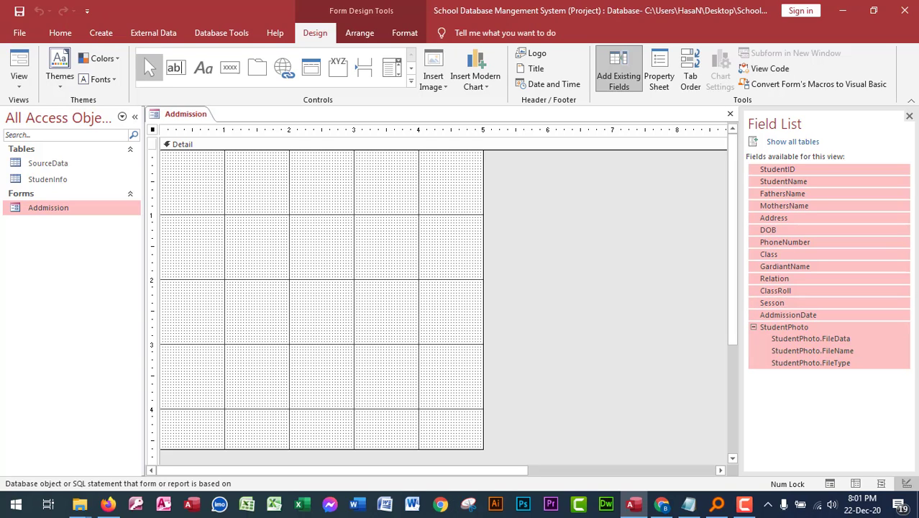
{"action": "left_click_drag", "start_coordinate": [751, 182], "coordinate": [263, 207]}
{"action": "left_click_drag", "start_coordinate": [236, 186], "coordinate": [319, 192]}
{"action": "scroll", "coordinate": [406, 280], "scroll_direction": "down", "scroll_amount": 3}
{"action": "scroll", "coordinate": [417, 303], "scroll_direction": "up", "scroll_amount": 3}
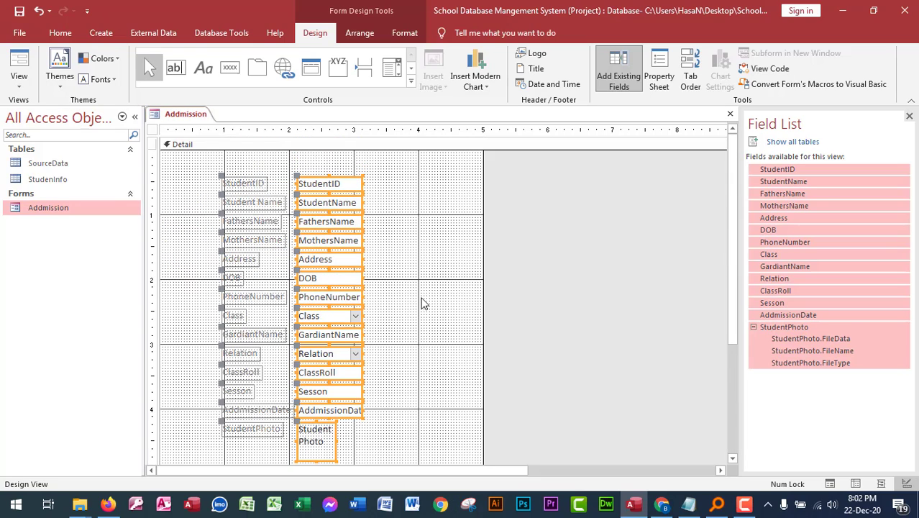
{"action": "scroll", "coordinate": [424, 302], "scroll_direction": "down", "scroll_amount": 3}
{"action": "scroll", "coordinate": [403, 297], "scroll_direction": "up", "scroll_amount": 3}
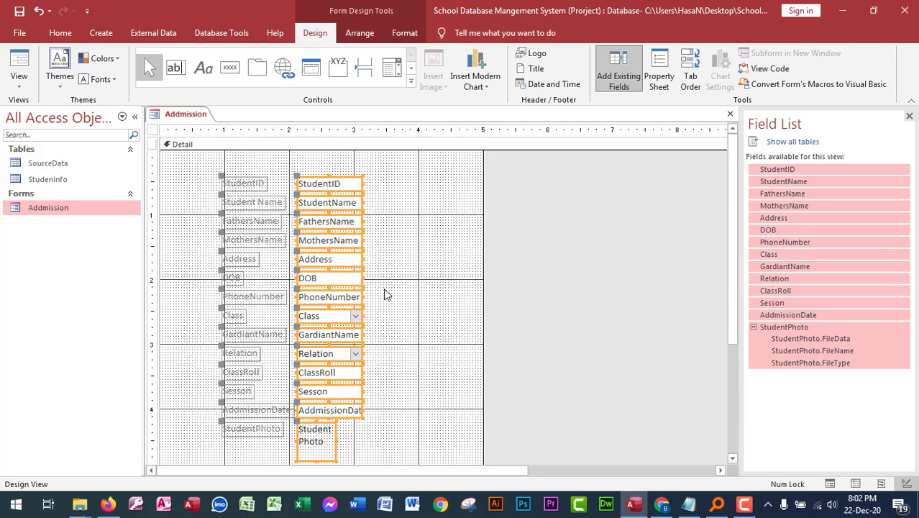
Arrange the field controls and labels in a stacked layout and move the whole block slightly up and left.
{"action": "left_click", "coordinate": [361, 34]}
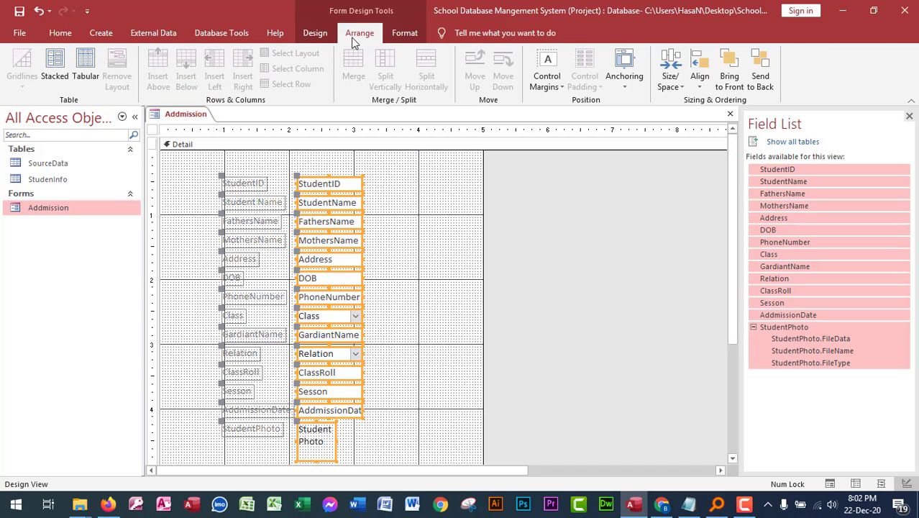
{"action": "left_click", "coordinate": [53, 65]}
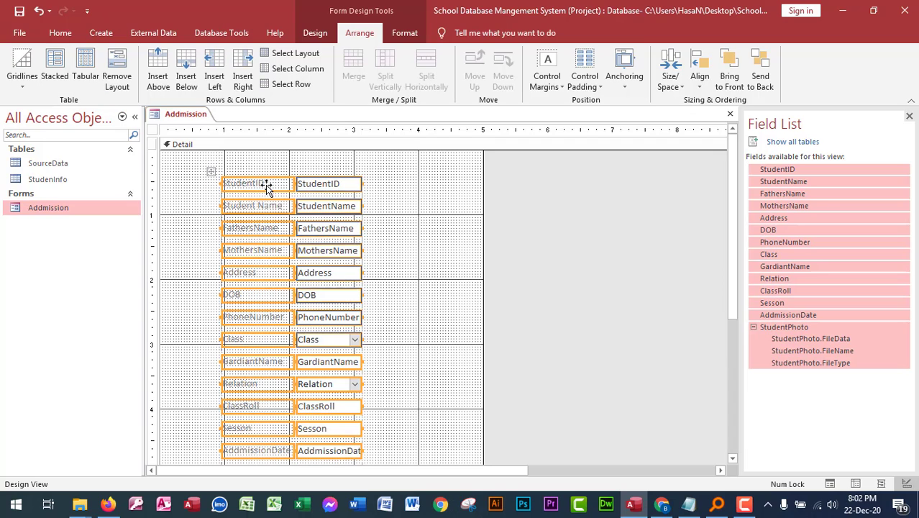
{"action": "left_click_drag", "start_coordinate": [267, 187], "coordinate": [253, 171]}
{"action": "scroll", "coordinate": [395, 260], "scroll_direction": "down", "scroll_amount": 3}
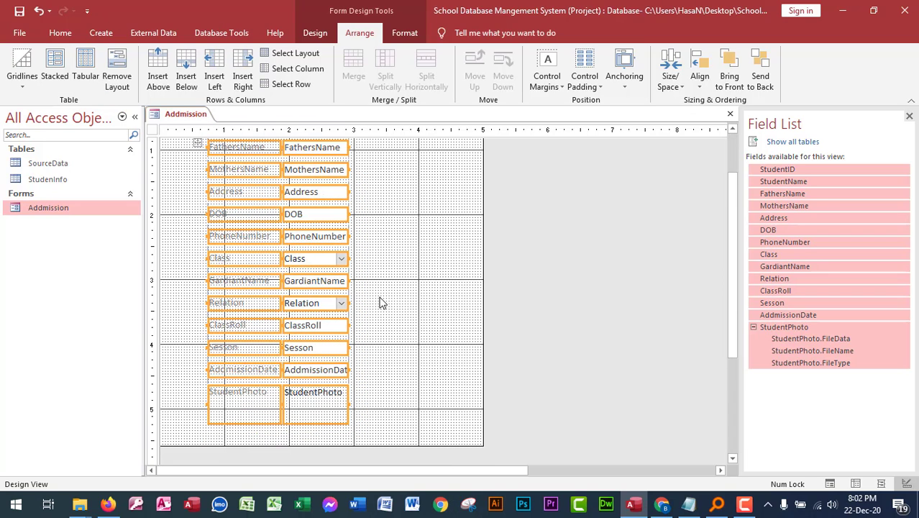
{"action": "scroll", "coordinate": [366, 386], "scroll_direction": "up", "scroll_amount": 3}
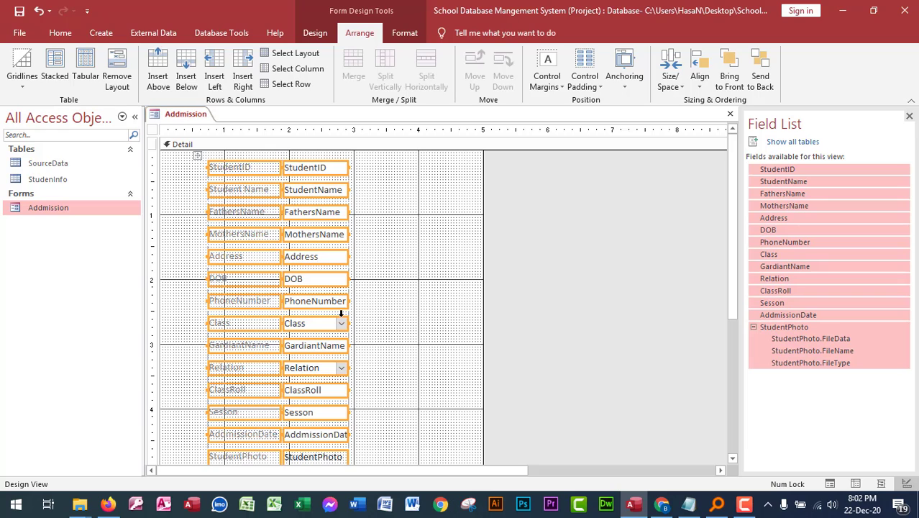
{"action": "scroll", "coordinate": [334, 295], "scroll_direction": "down", "scroll_amount": 3}
{"action": "scroll", "coordinate": [341, 298], "scroll_direction": "up", "scroll_amount": 3}
Remove the stacked layout from the controls and widen all the field labels slightly to the left.
{"action": "left_click", "coordinate": [117, 68]}
{"action": "left_click_drag", "start_coordinate": [194, 156], "coordinate": [257, 447]}
{"action": "scroll", "coordinate": [235, 297], "scroll_direction": "up", "scroll_amount": 2}
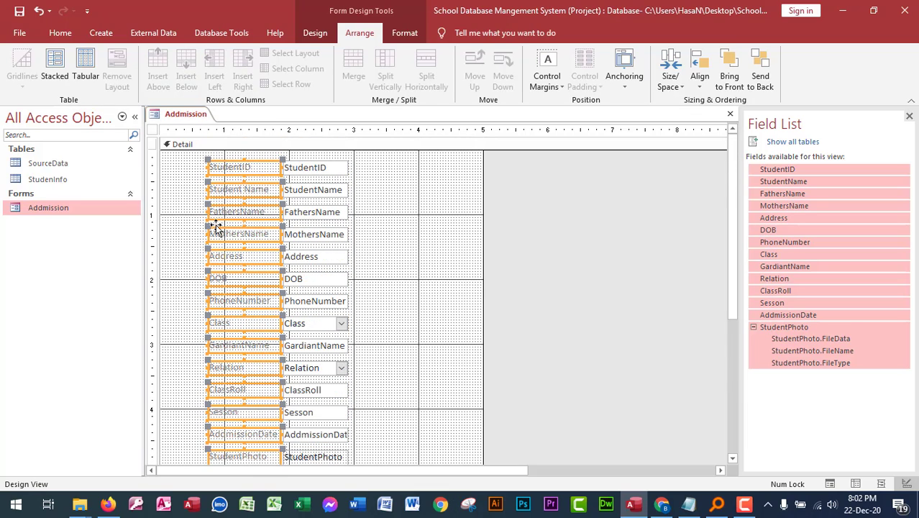
{"action": "left_click_drag", "start_coordinate": [209, 189], "coordinate": [197, 190]}
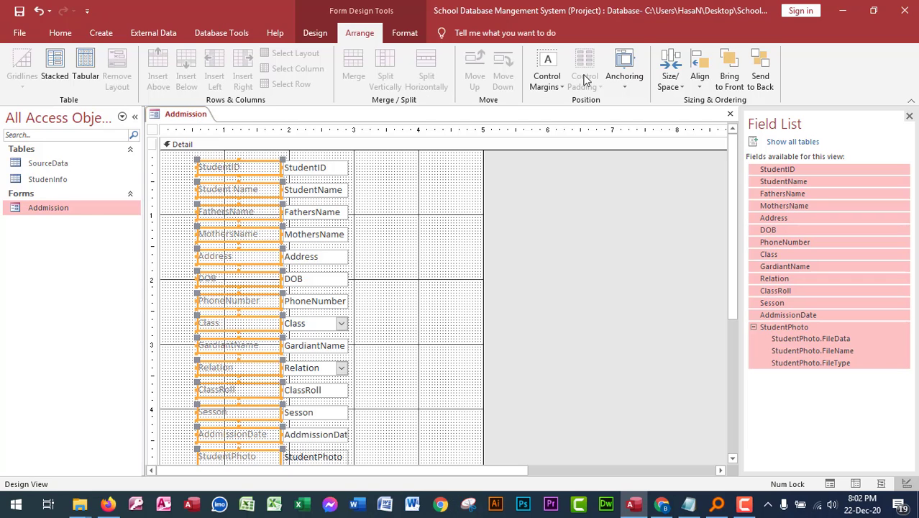
Fill all the selected field labels with green and make their text white.
{"action": "left_click", "coordinate": [405, 33]}
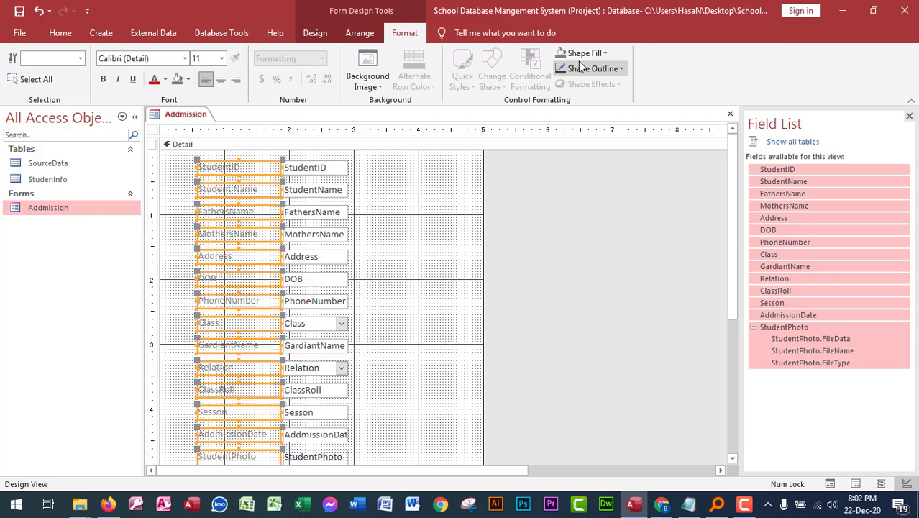
{"action": "left_click", "coordinate": [582, 53]}
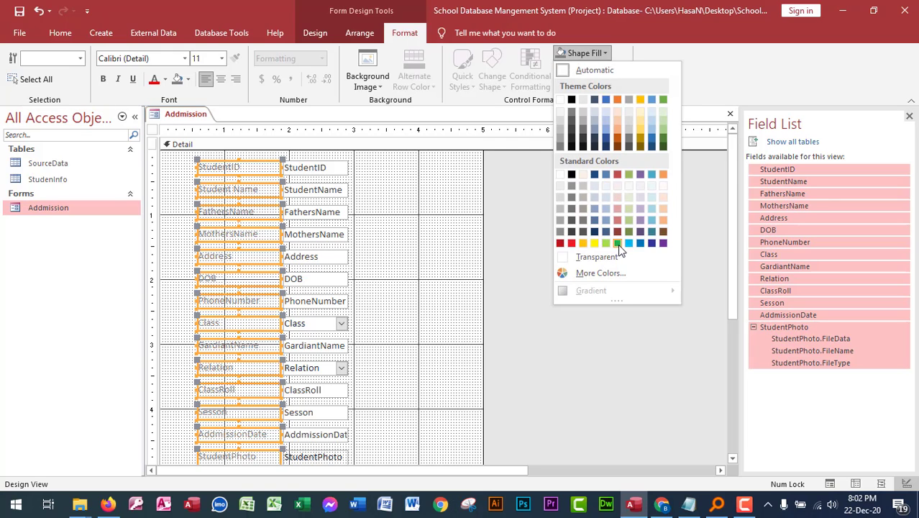
{"action": "left_click", "coordinate": [617, 243]}
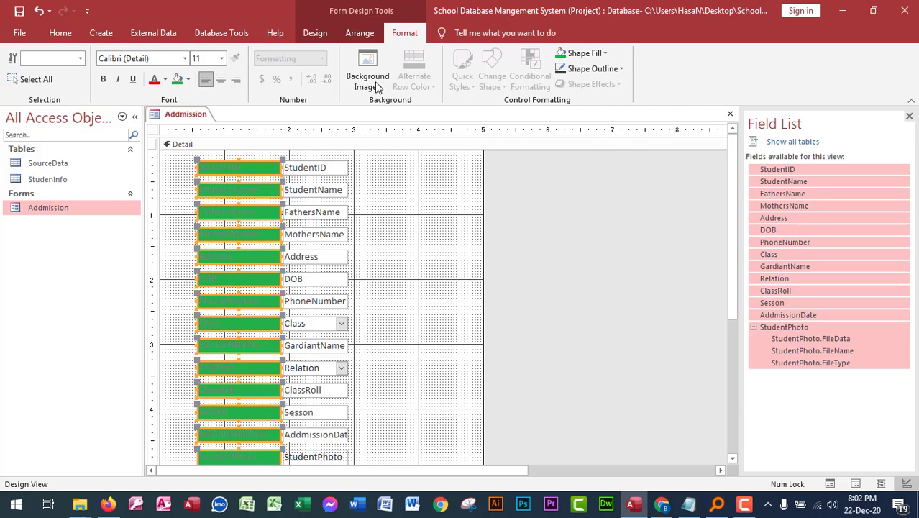
{"action": "left_click", "coordinate": [164, 79]}
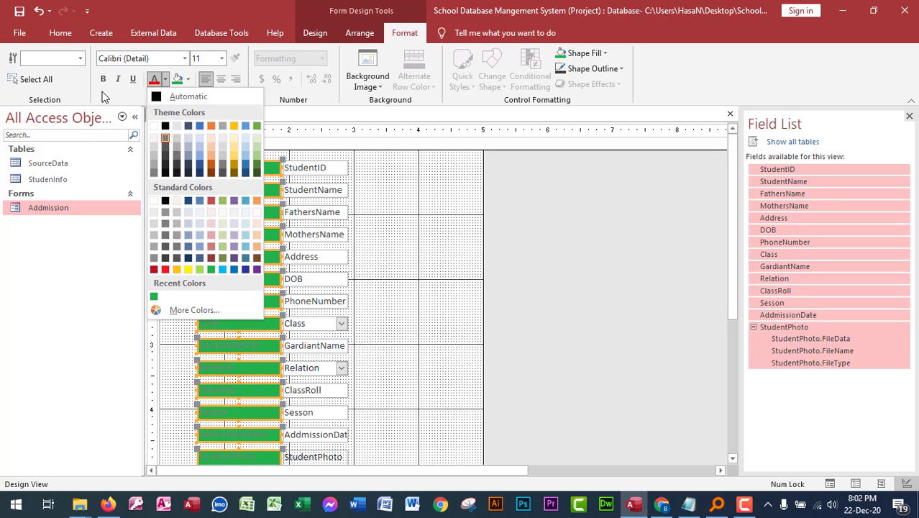
{"action": "left_click", "coordinate": [156, 127]}
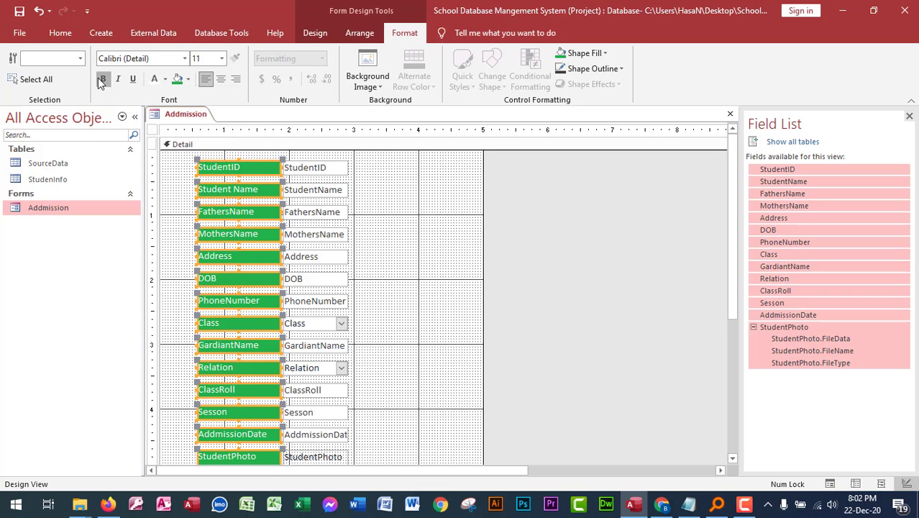
Make the field labels' text bold, set the font to Arial and center it.
{"action": "left_click", "coordinate": [99, 79]}
{"action": "left_click", "coordinate": [140, 59]}
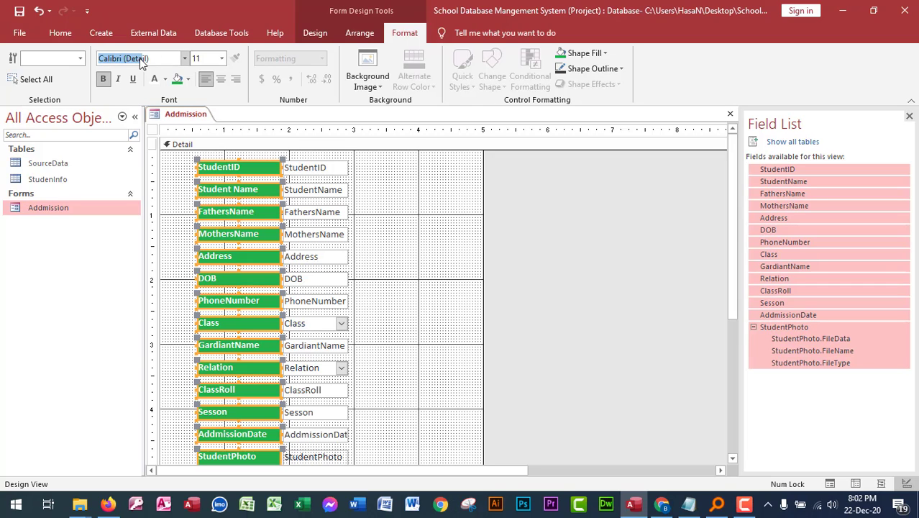
{"action": "type", "text": "a"}
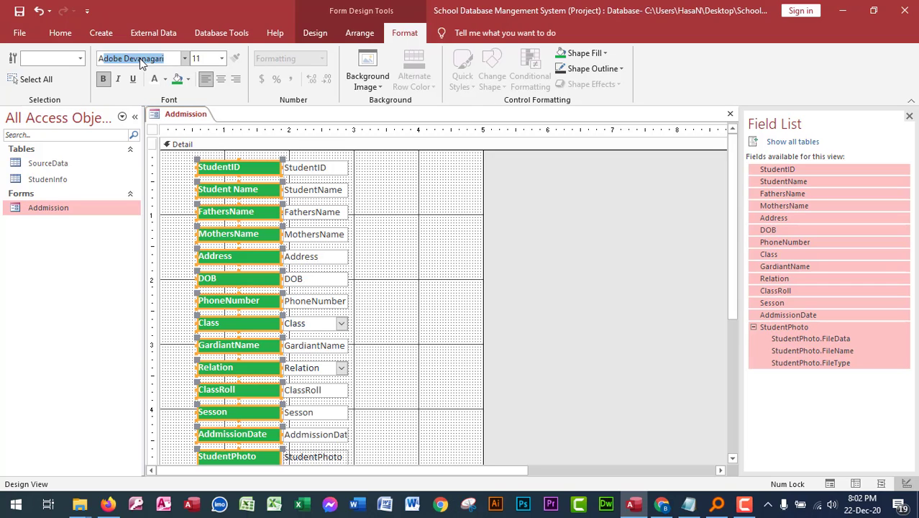
{"action": "type", "text": "rial"}
{"action": "key", "text": "Return"}
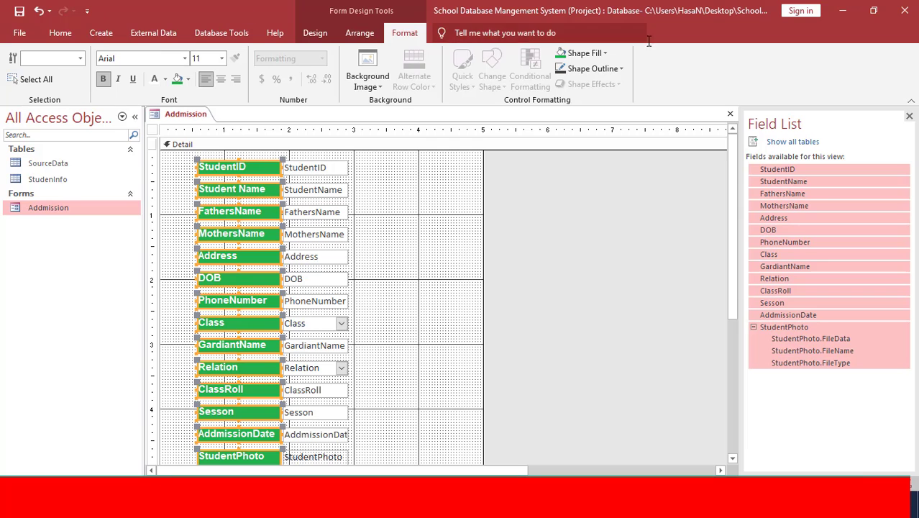
{"action": "left_click", "coordinate": [220, 79]}
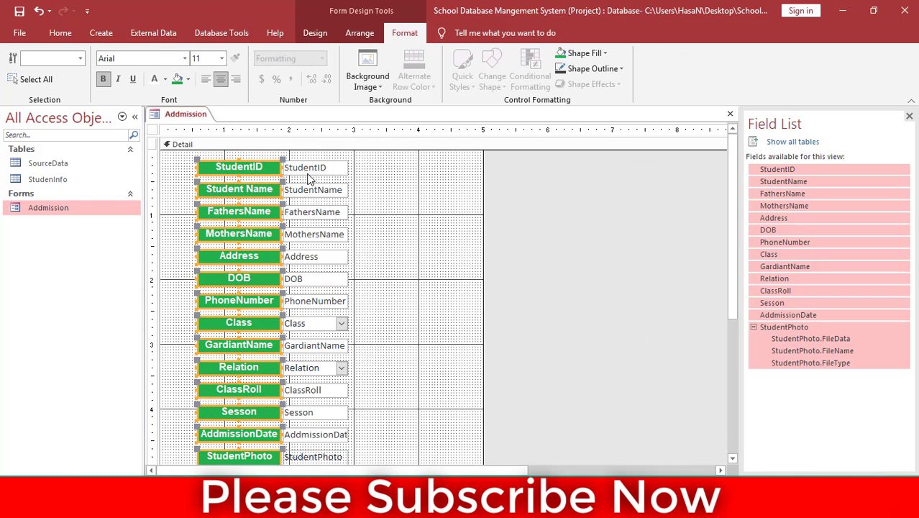
{"action": "left_click", "coordinate": [401, 220]}
Widen all the field controls from StudentID through StudentPhoto to about 1.75 inches.
{"action": "scroll", "coordinate": [386, 257], "scroll_direction": "down", "scroll_amount": 3}
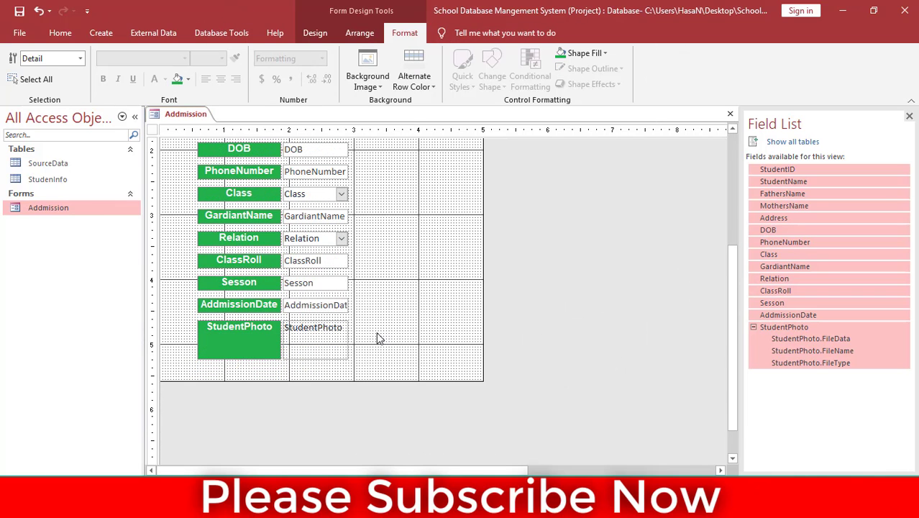
{"action": "scroll", "coordinate": [381, 317], "scroll_direction": "up", "scroll_amount": 3}
{"action": "left_click_drag", "start_coordinate": [371, 191], "coordinate": [317, 399]}
{"action": "scroll", "coordinate": [332, 261], "scroll_direction": "up", "scroll_amount": 3}
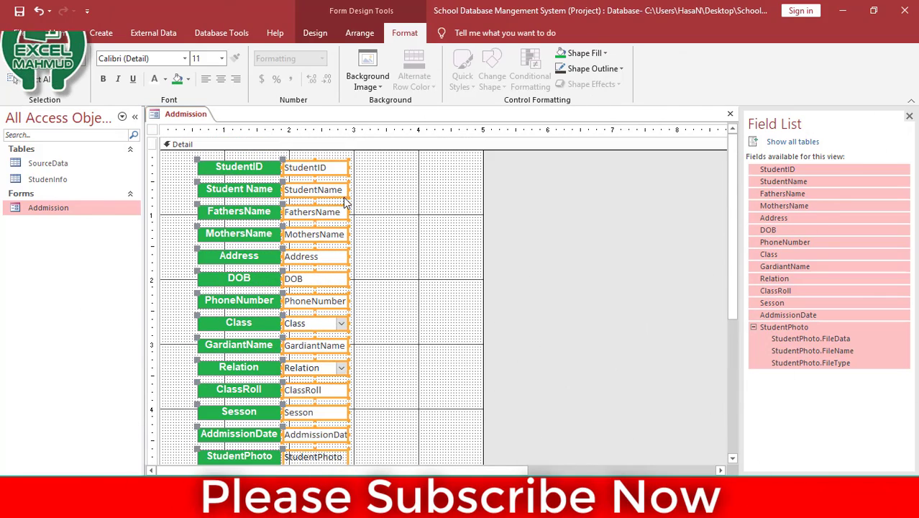
{"action": "left_click_drag", "start_coordinate": [349, 190], "coordinate": [397, 188]}
{"action": "left_click", "coordinate": [435, 292]}
Delete the StudentPhoto label while keeping its photo control.
{"action": "scroll", "coordinate": [365, 367], "scroll_direction": "down", "scroll_amount": 3}
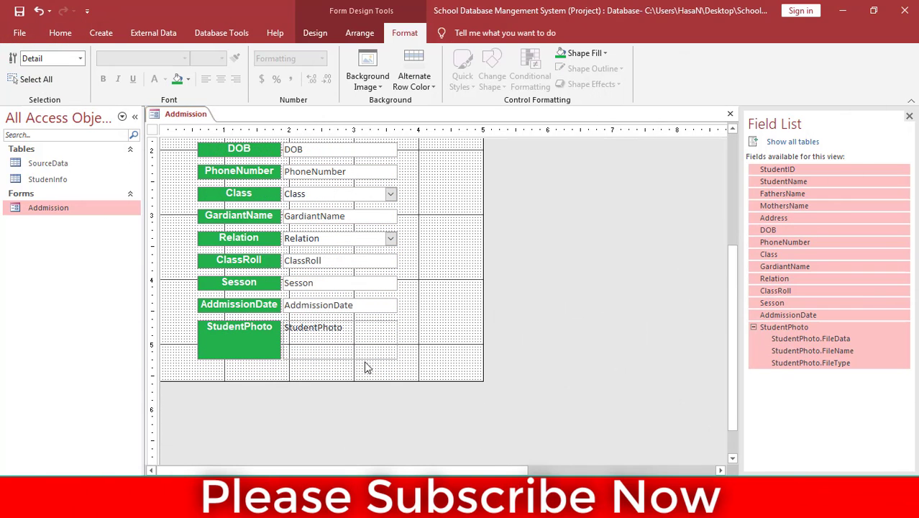
{"action": "left_click", "coordinate": [270, 349]}
{"action": "key", "text": "Delete"}
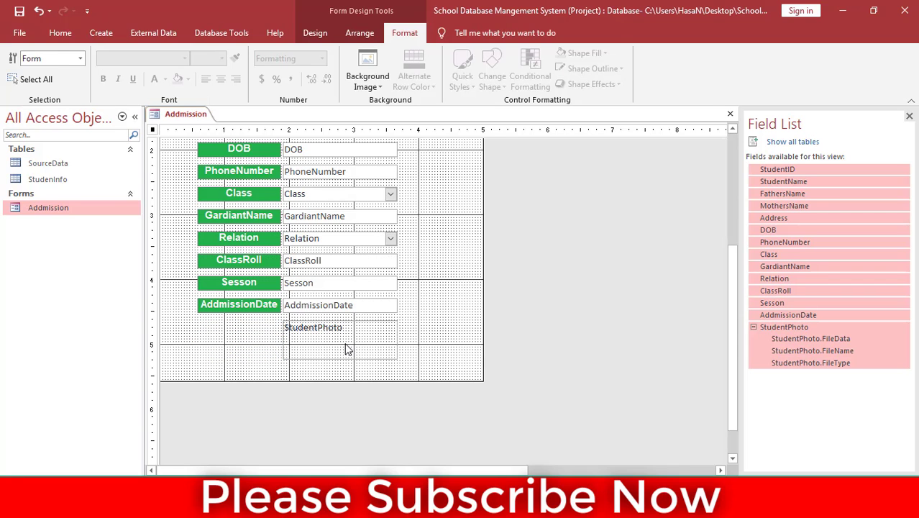
Move the StudentPhoto frame beside the StudentID field and resize it to about 1.1 by 1.1 inches.
{"action": "left_click_drag", "start_coordinate": [349, 349], "coordinate": [460, 177]}
{"action": "scroll", "coordinate": [455, 322], "scroll_direction": "up", "scroll_amount": 3}
{"action": "left_click_drag", "start_coordinate": [437, 302], "coordinate": [454, 239]}
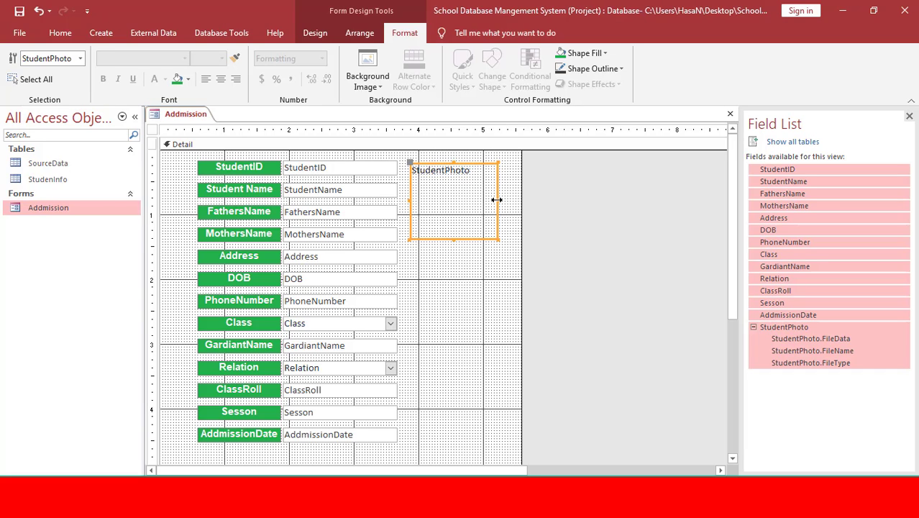
{"action": "left_click_drag", "start_coordinate": [497, 200], "coordinate": [484, 199]}
{"action": "left_click_drag", "start_coordinate": [446, 239], "coordinate": [448, 232]}
{"action": "left_click", "coordinate": [429, 322]}
Shorten the Detail section to about 5 inches high, just below the AddmissionDate row.
{"action": "scroll", "coordinate": [420, 327], "scroll_direction": "down", "scroll_amount": 2}
{"action": "scroll", "coordinate": [386, 367], "scroll_direction": "up", "scroll_amount": 1}
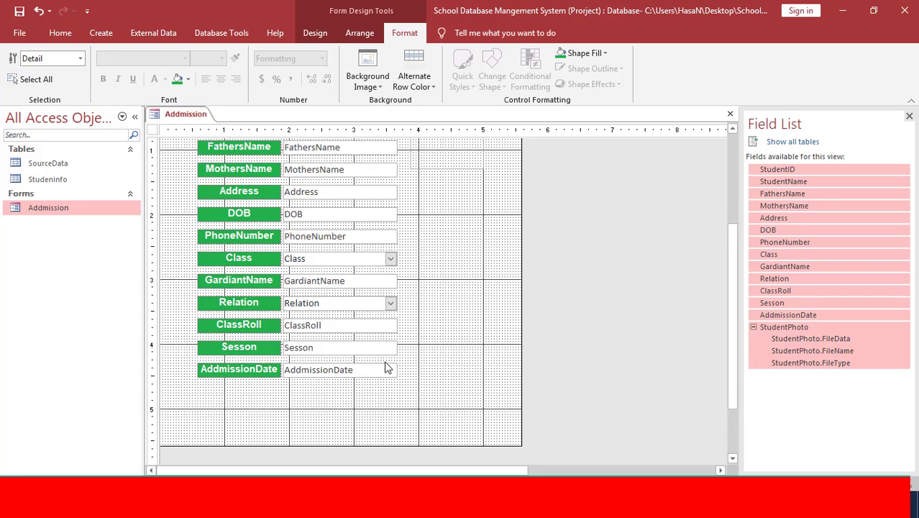
{"action": "scroll", "coordinate": [421, 390], "scroll_direction": "up", "scroll_amount": 1}
{"action": "scroll", "coordinate": [418, 390], "scroll_direction": "down", "scroll_amount": 1}
{"action": "scroll", "coordinate": [412, 392], "scroll_direction": "up", "scroll_amount": 1}
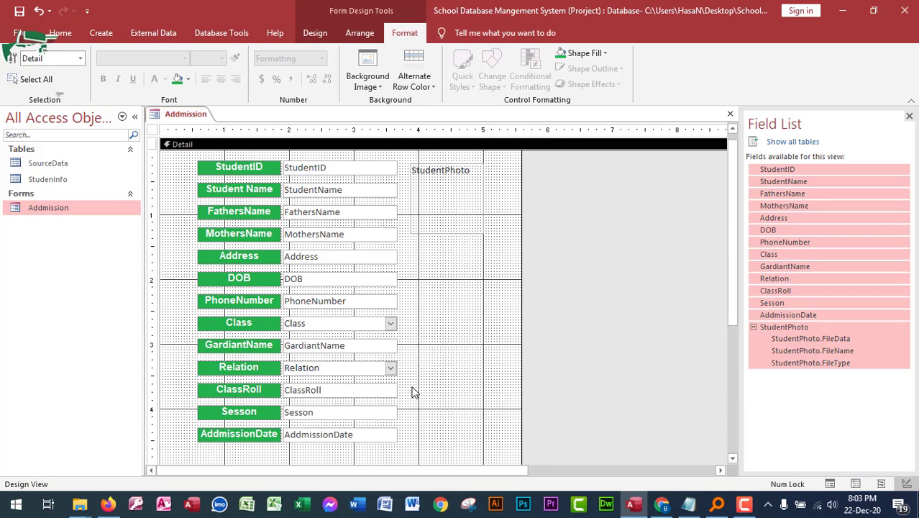
{"action": "scroll", "coordinate": [412, 389], "scroll_direction": "down", "scroll_amount": 1}
{"action": "scroll", "coordinate": [310, 401], "scroll_direction": "up", "scroll_amount": 1}
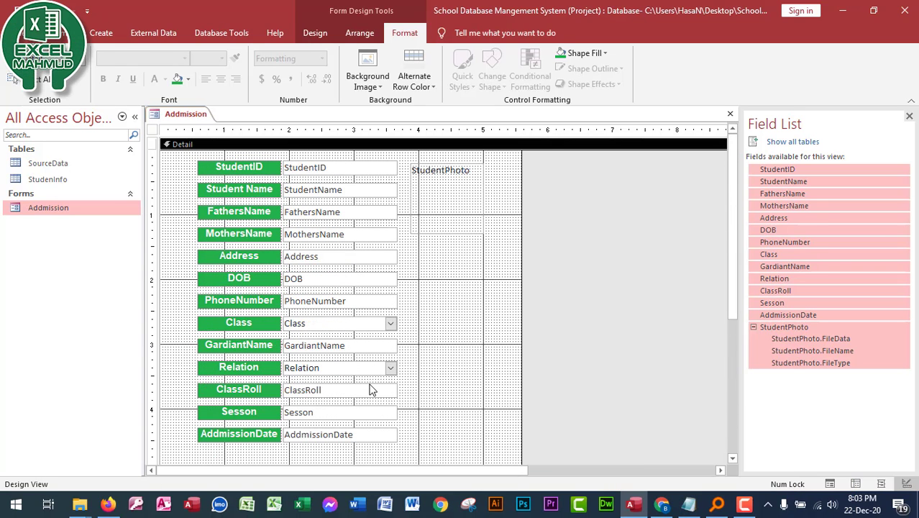
{"action": "scroll", "coordinate": [431, 389], "scroll_direction": "down", "scroll_amount": 1}
{"action": "left_click_drag", "start_coordinate": [388, 446], "coordinate": [388, 403]}
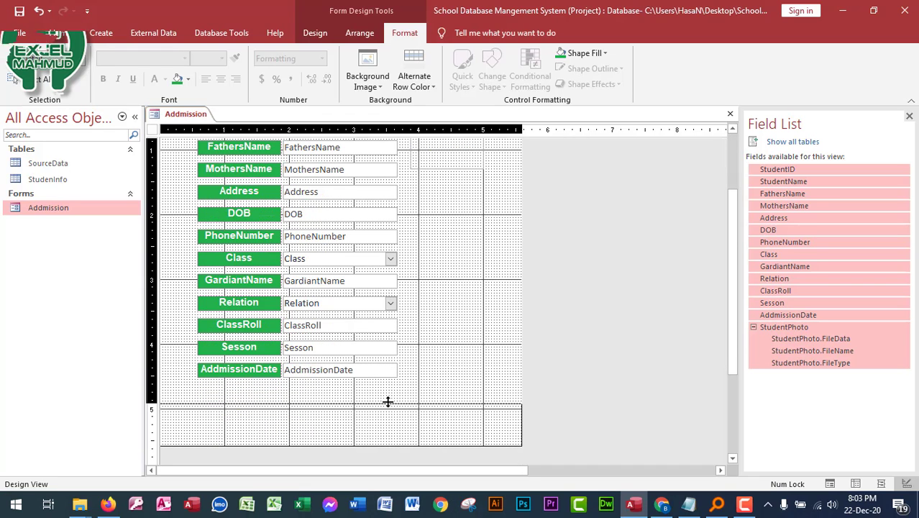
Set the Detail section's alternate fill/back color to None.
{"action": "right_click", "coordinate": [472, 252]}
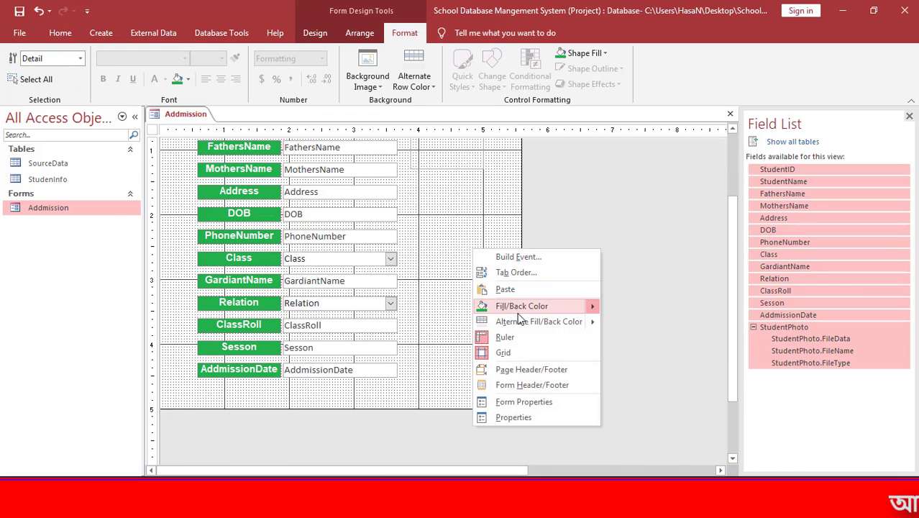
{"action": "left_click", "coordinate": [437, 254]}
{"action": "right_click", "coordinate": [444, 236]}
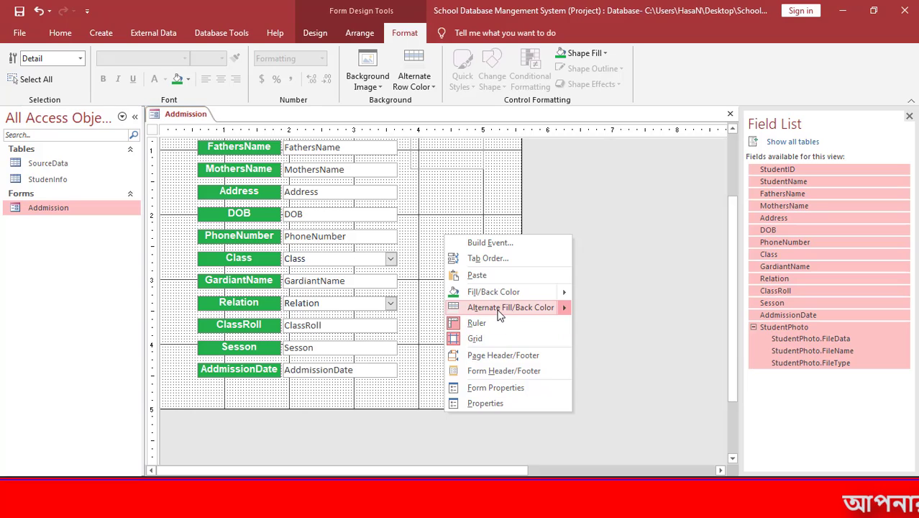
{"action": "mouse_move", "coordinate": [499, 309]}
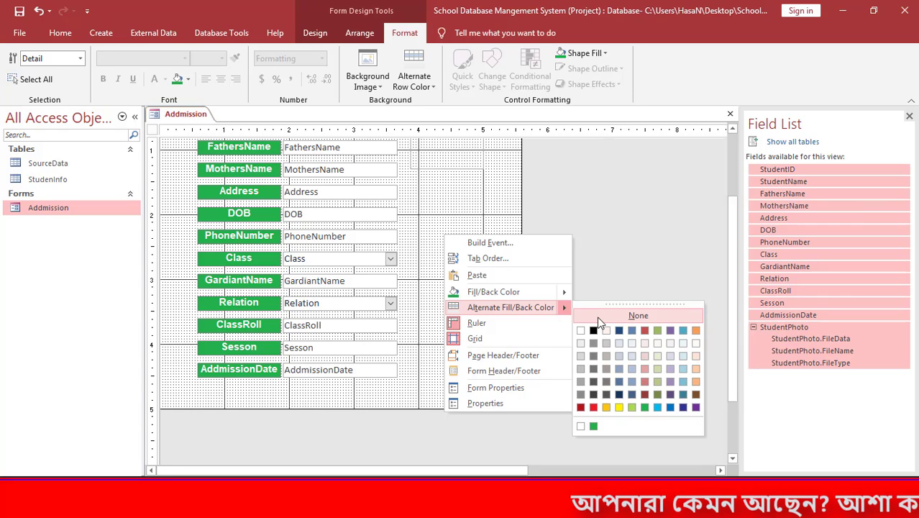
{"action": "left_click", "coordinate": [599, 318]}
Fill the Detail section's background with bright red.
{"action": "right_click", "coordinate": [426, 315]}
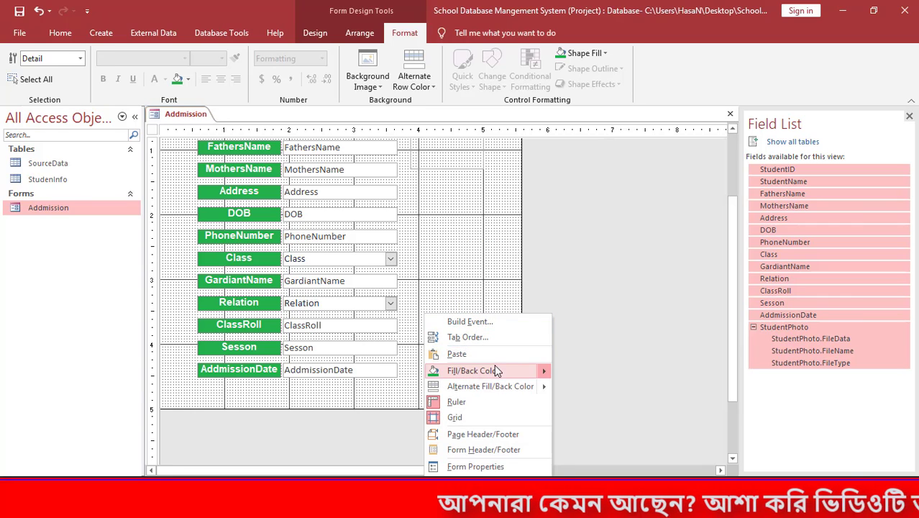
{"action": "mouse_move", "coordinate": [546, 369]}
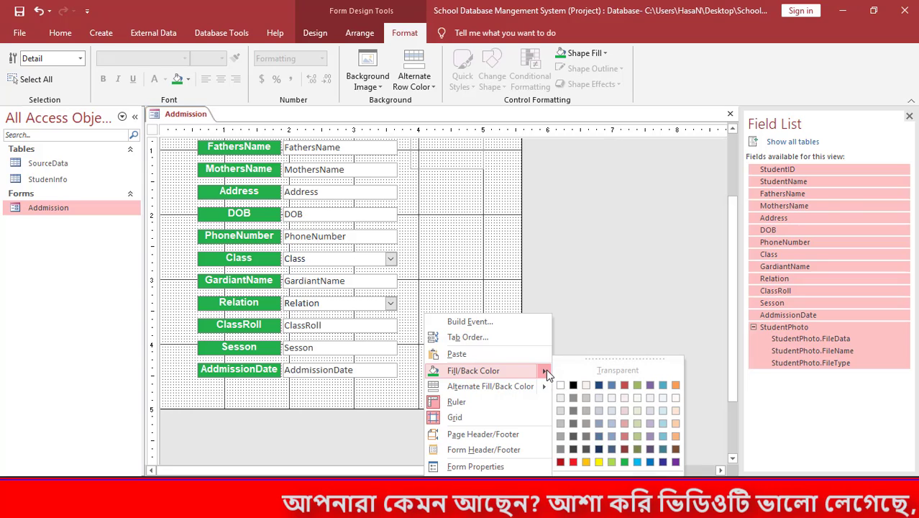
{"action": "left_click", "coordinate": [573, 463]}
{"action": "scroll", "coordinate": [459, 274], "scroll_direction": "up", "scroll_amount": 3}
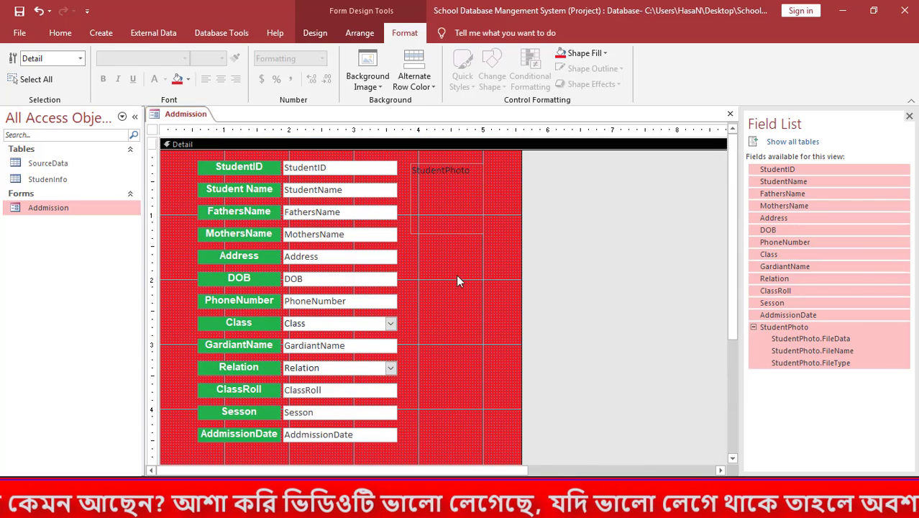
Set the Detail section's background fill to a medium aqua blue.
{"action": "right_click", "coordinate": [447, 276]}
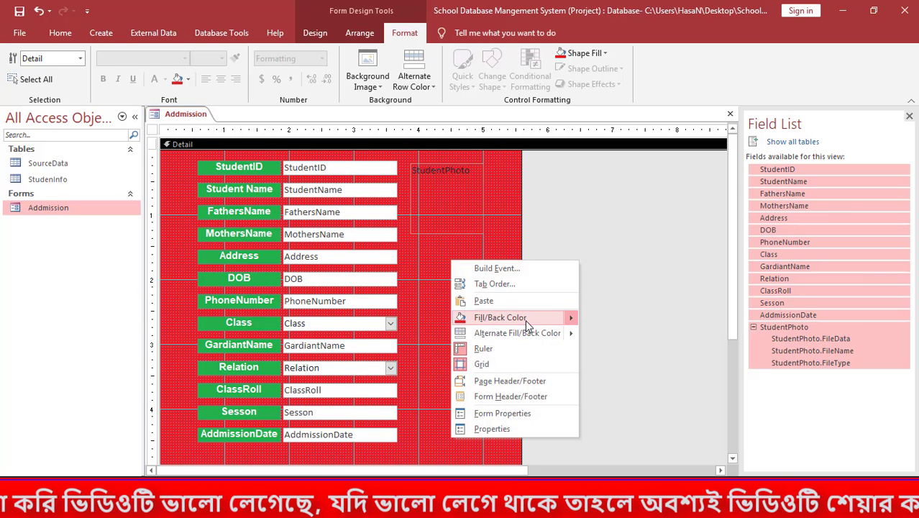
{"action": "mouse_move", "coordinate": [571, 317]}
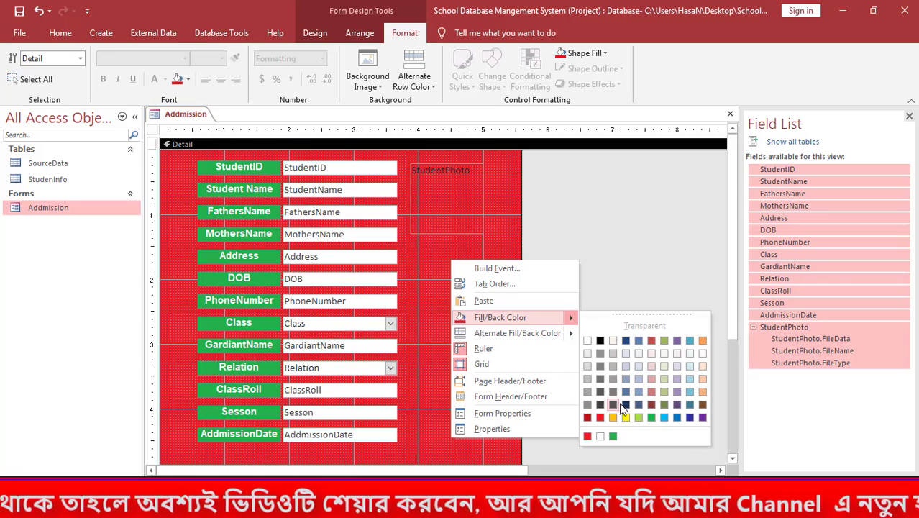
{"action": "left_click", "coordinate": [689, 393]}
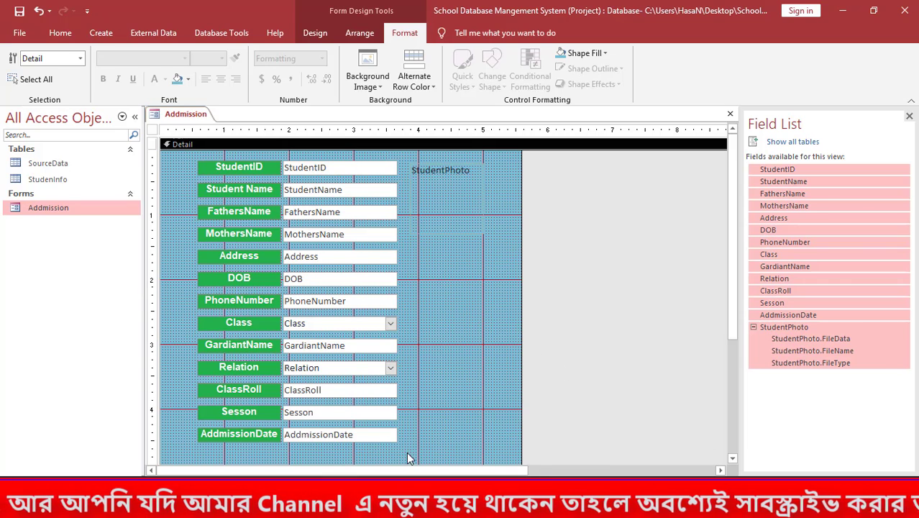
Increase the height of all labels and field controls from StudentID through AddmissionDate to about 0.3 inches.
{"action": "left_click_drag", "start_coordinate": [407, 451], "coordinate": [248, 176]}
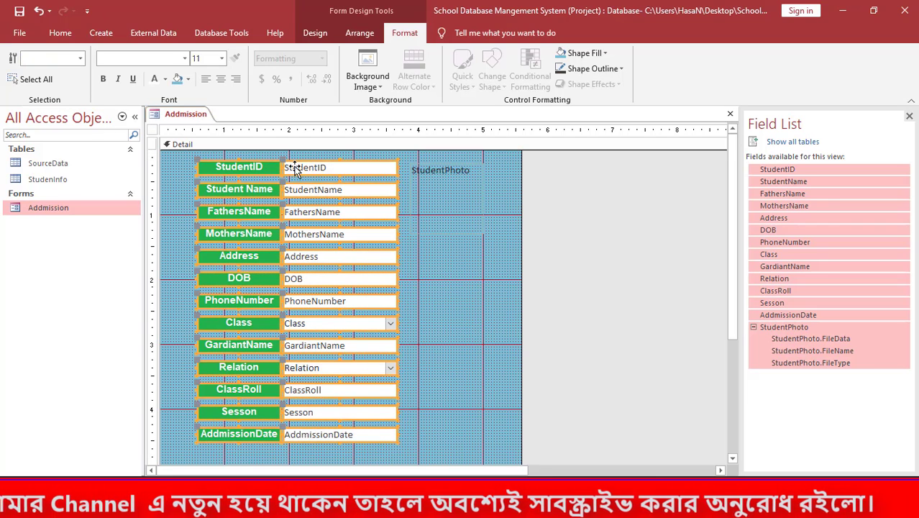
{"action": "scroll", "coordinate": [338, 377], "scroll_direction": "down", "scroll_amount": 3}
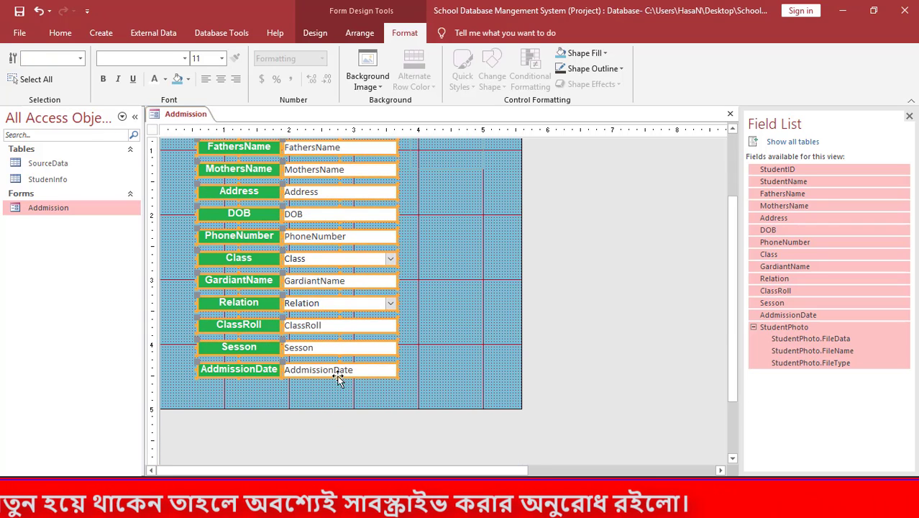
{"action": "left_click_drag", "start_coordinate": [339, 377], "coordinate": [338, 384]}
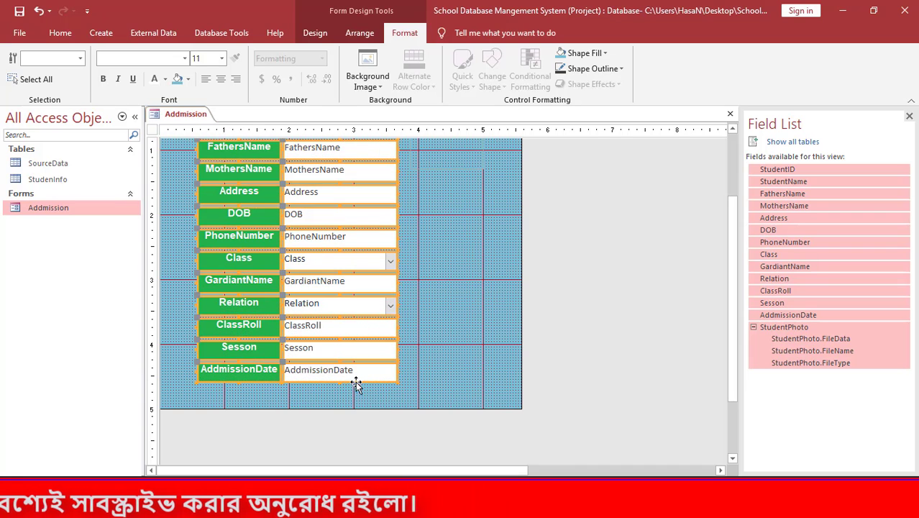
{"action": "left_click", "coordinate": [421, 356]}
{"action": "scroll", "coordinate": [401, 372], "scroll_direction": "up", "scroll_amount": 3}
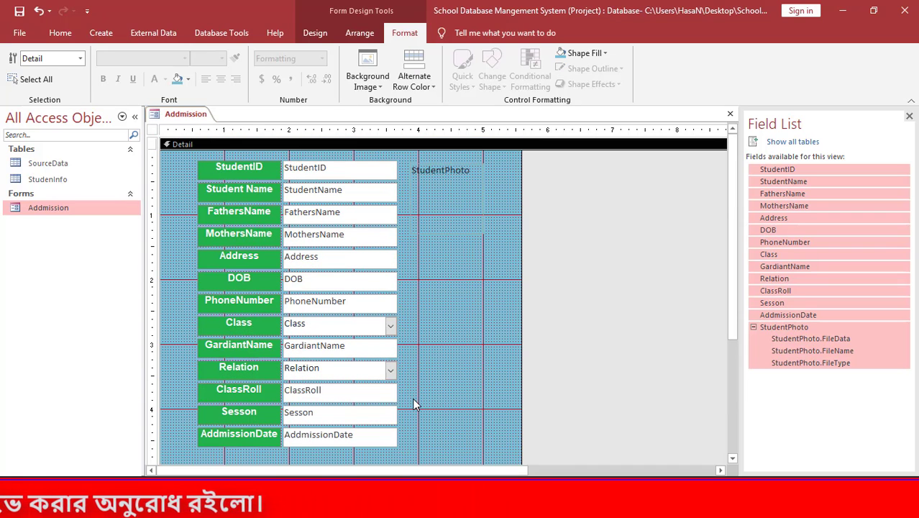
Try moving the AddmissionDate label and field to the empty area below the StudentPhoto frame, and undo the move.
{"action": "scroll", "coordinate": [414, 407], "scroll_direction": "down", "scroll_amount": 3}
{"action": "scroll", "coordinate": [414, 407], "scroll_direction": "up", "scroll_amount": 3}
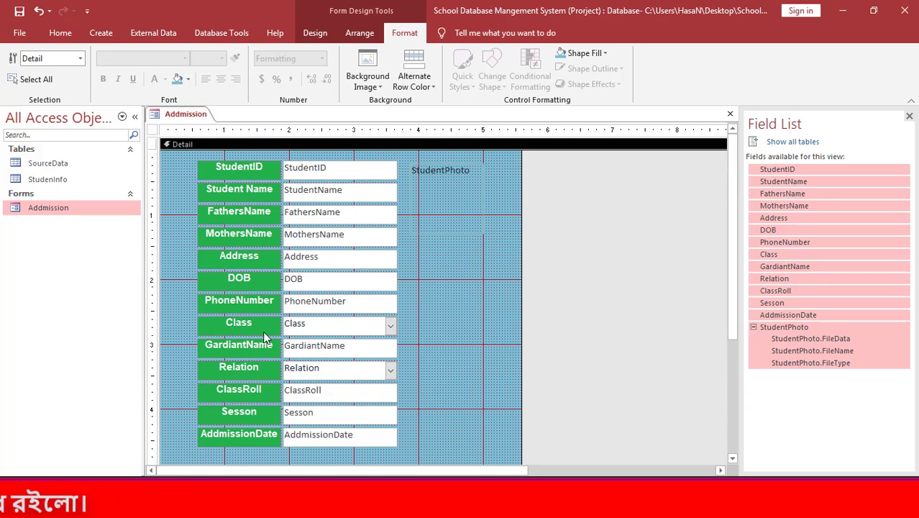
{"action": "left_click_drag", "start_coordinate": [405, 446], "coordinate": [251, 436]}
{"action": "left_click_drag", "start_coordinate": [271, 436], "coordinate": [486, 316]}
{"action": "key", "text": "ctrl+z"}
{"action": "left_click", "coordinate": [446, 403]}
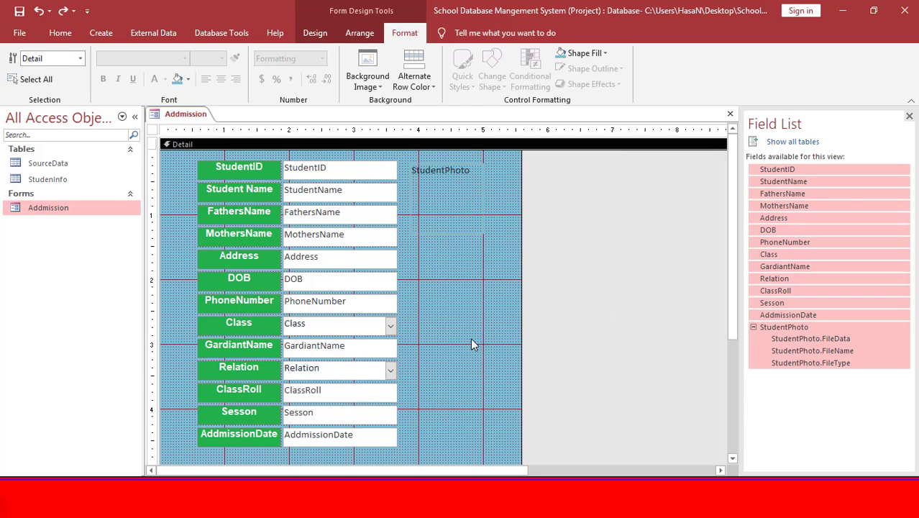
Narrow the form to about 5.5 inches wide.
{"action": "left_click_drag", "start_coordinate": [523, 285], "coordinate": [513, 287]}
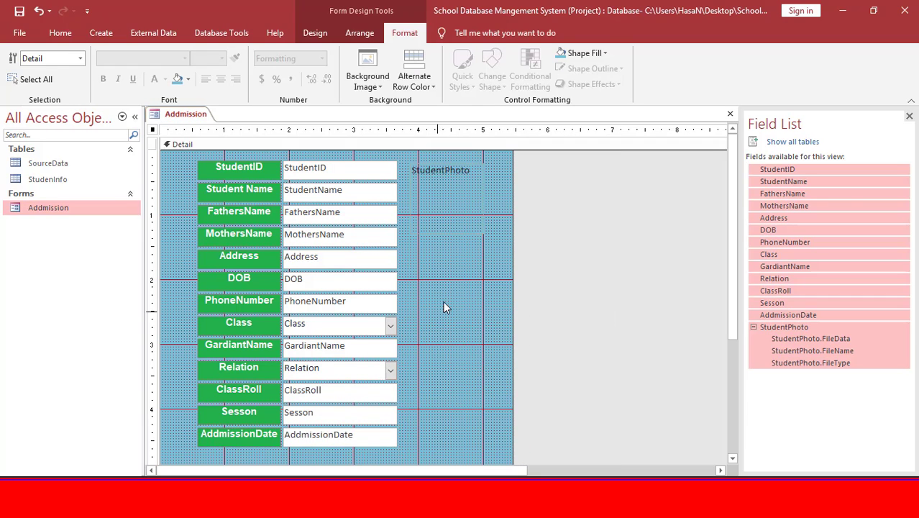
{"action": "scroll", "coordinate": [317, 285], "scroll_direction": "down", "scroll_amount": 3}
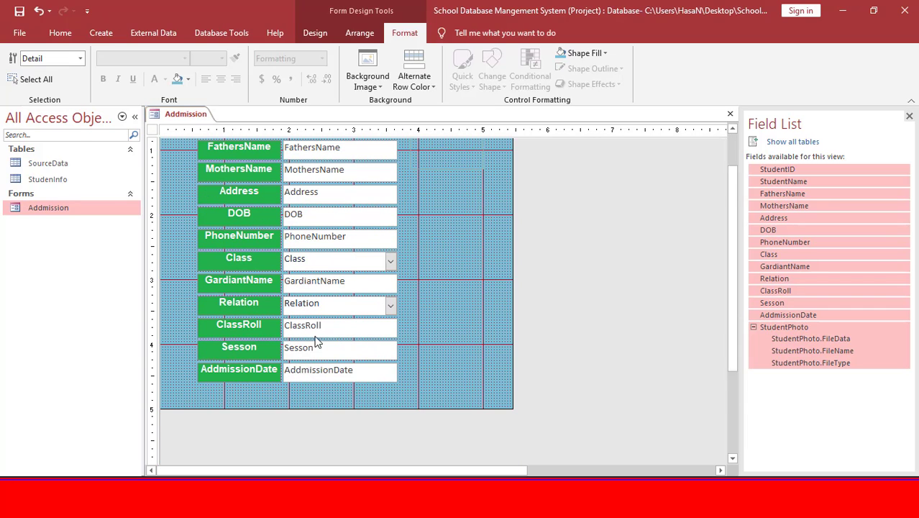
{"action": "scroll", "coordinate": [447, 287], "scroll_direction": "up", "scroll_amount": 3}
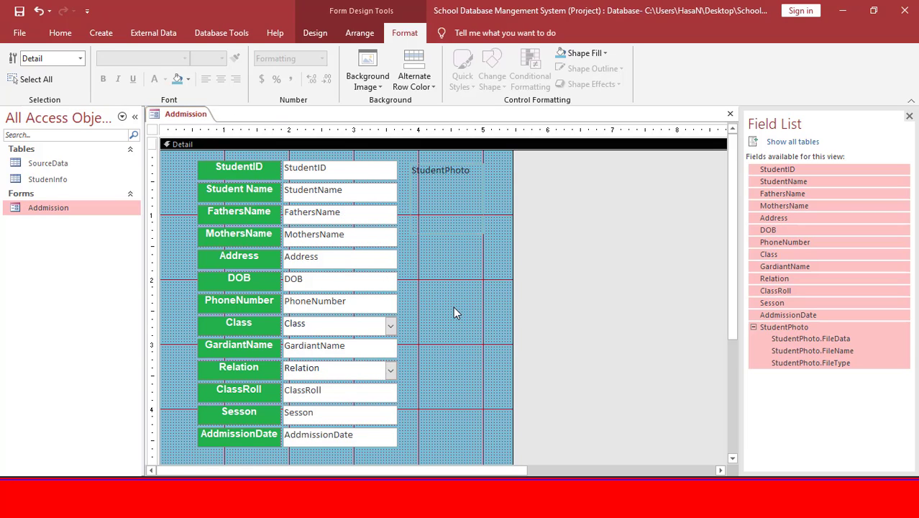
{"action": "scroll", "coordinate": [392, 284], "scroll_direction": "down", "scroll_amount": 3}
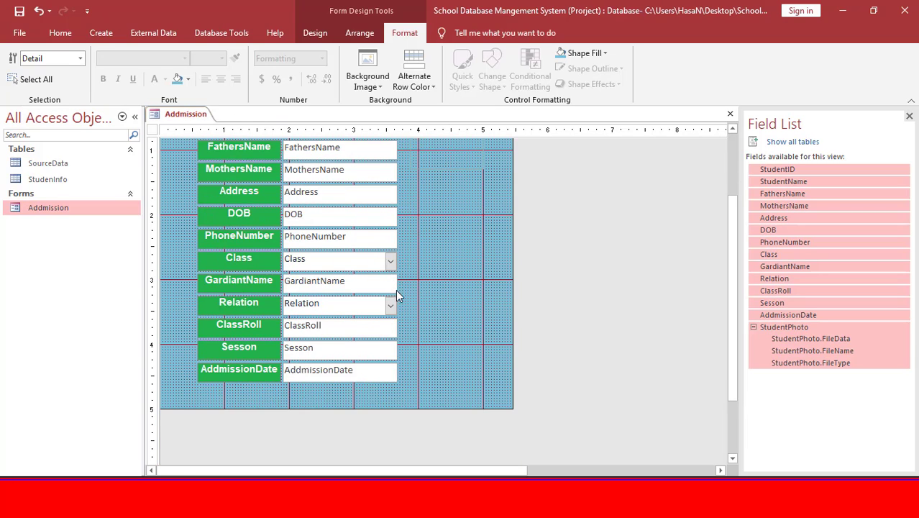
{"action": "scroll", "coordinate": [401, 299], "scroll_direction": "up", "scroll_amount": 3}
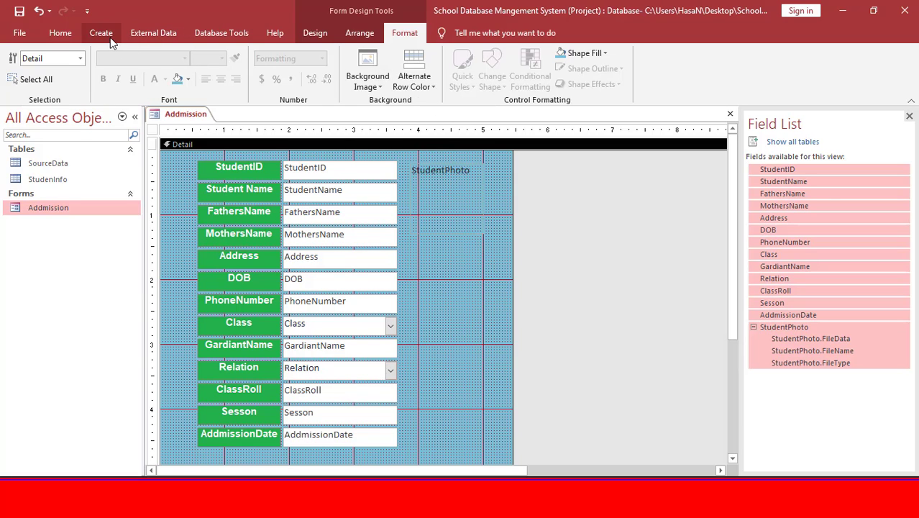
Add a command button below the StudentPhoto frame and assign it the Record Operations action Save Record.
{"action": "left_click", "coordinate": [304, 38]}
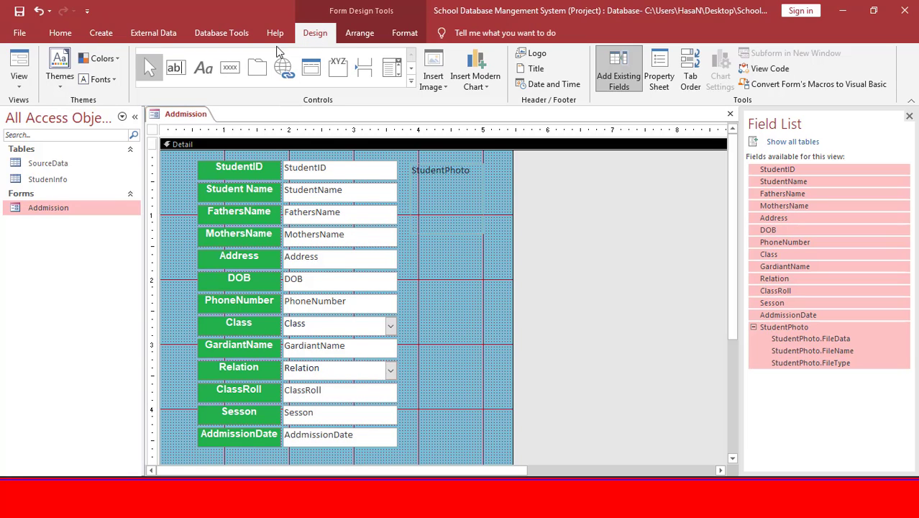
{"action": "left_click", "coordinate": [224, 74]}
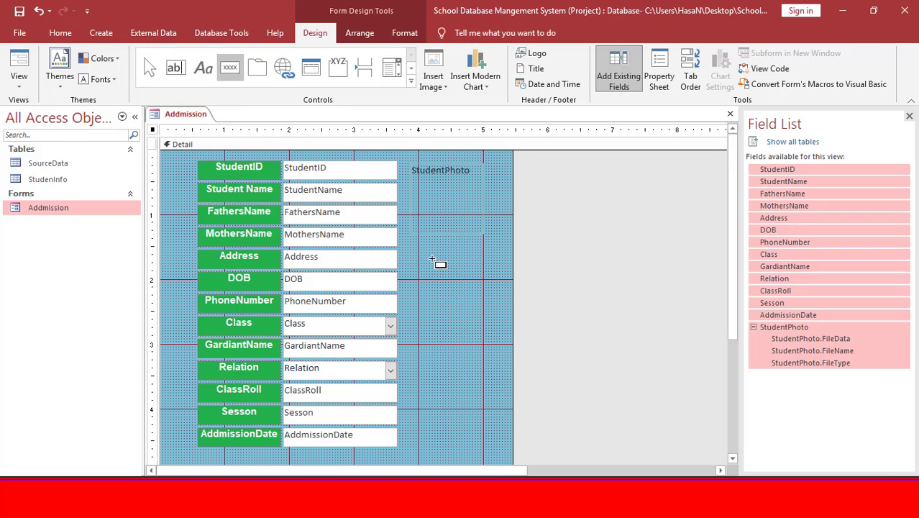
{"action": "left_click_drag", "start_coordinate": [430, 255], "coordinate": [486, 287]}
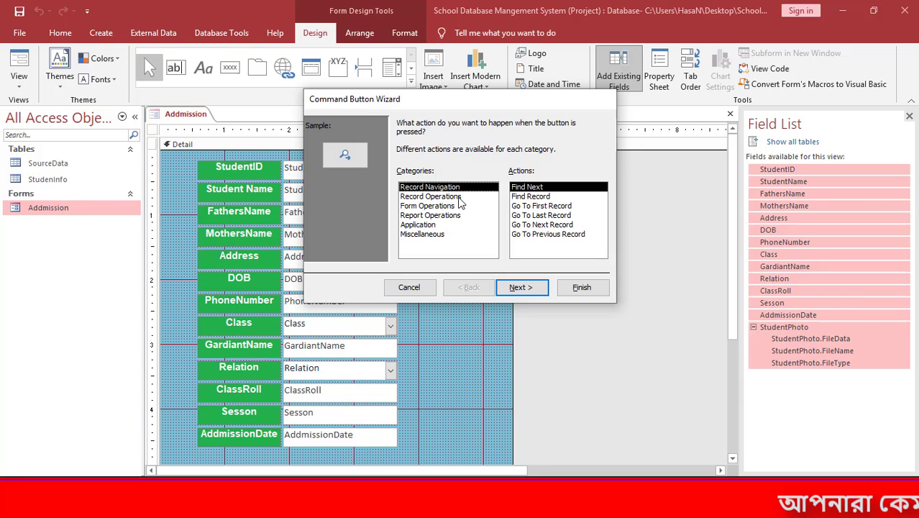
{"action": "left_click_drag", "start_coordinate": [466, 106], "coordinate": [446, 106]}
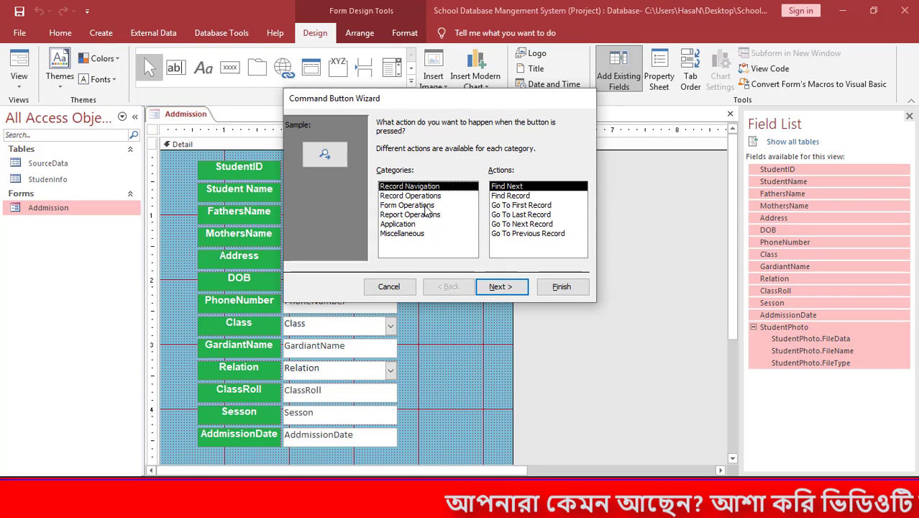
{"action": "left_click", "coordinate": [422, 196]}
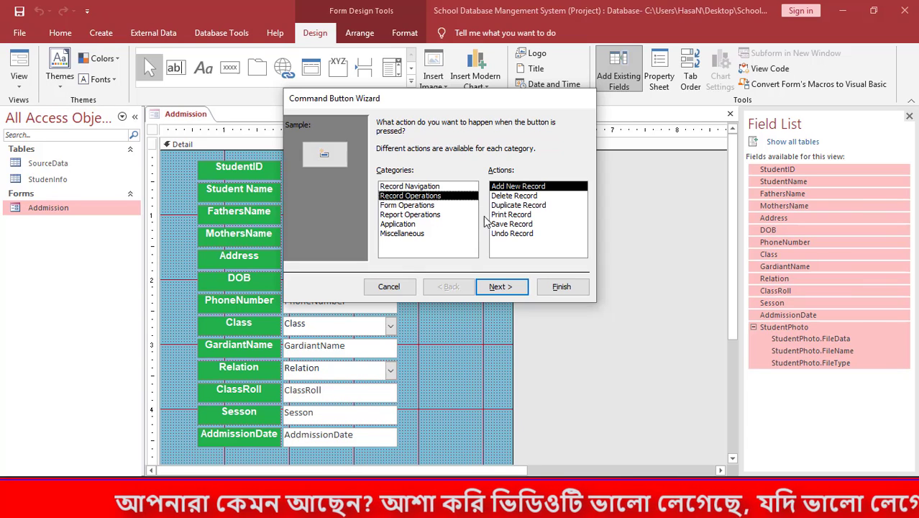
{"action": "left_click", "coordinate": [509, 225]}
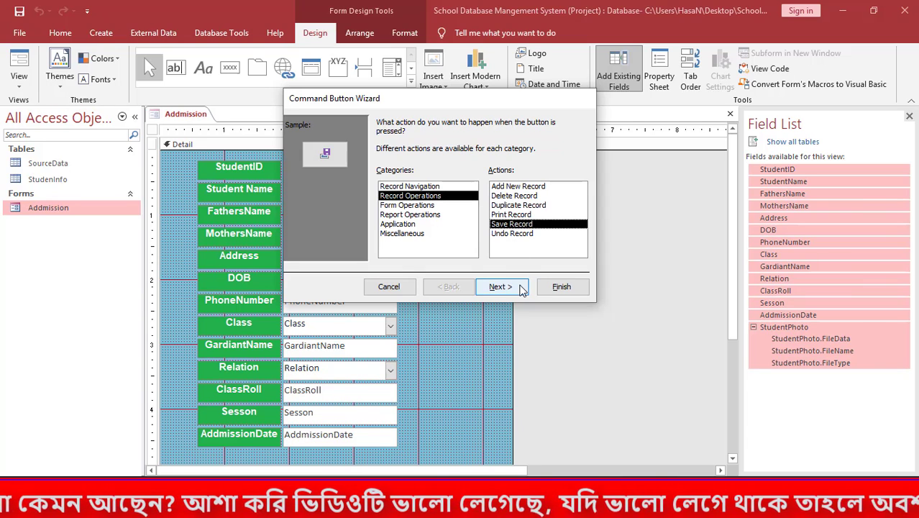
Finish the save button with the text caption Save/Update and move it up directly beneath the StudentPhoto frame.
{"action": "left_click", "coordinate": [502, 286]}
{"action": "left_click", "coordinate": [382, 177]}
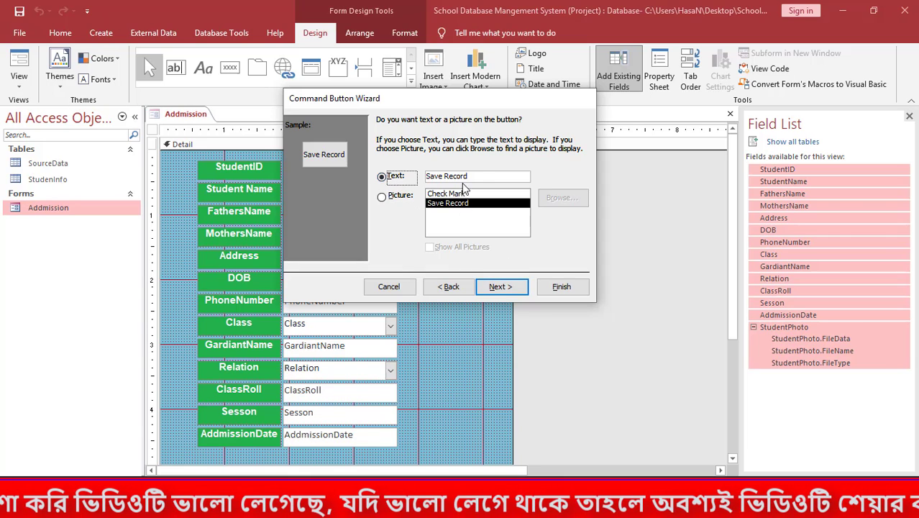
{"action": "type", "text": "S"}
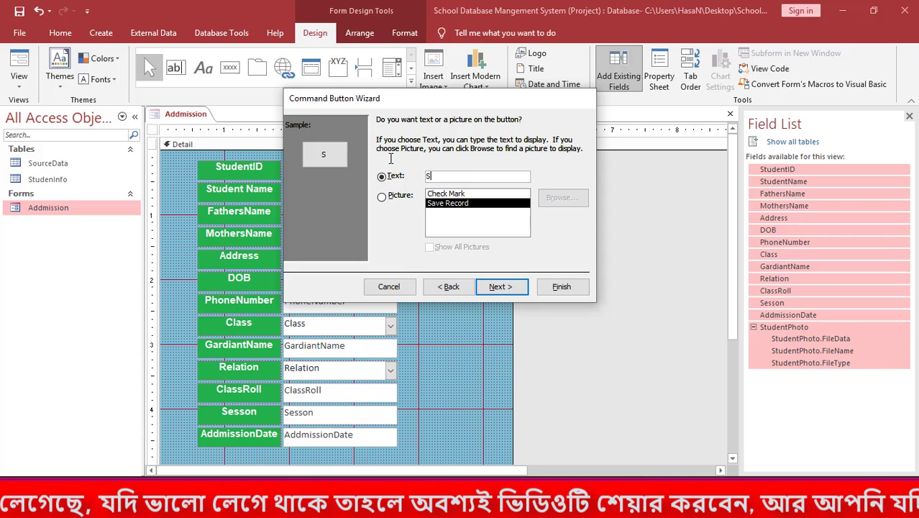
{"action": "type", "text": "ave/"}
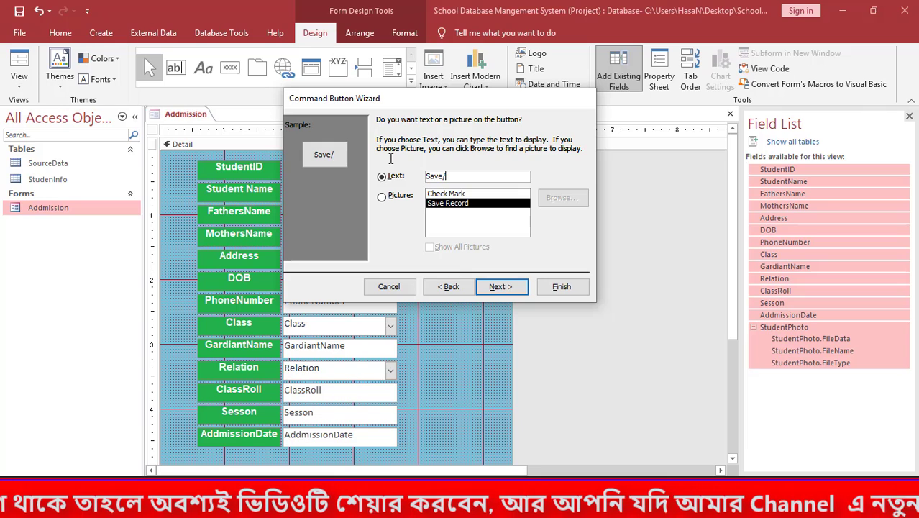
{"action": "type", "text": "Update"}
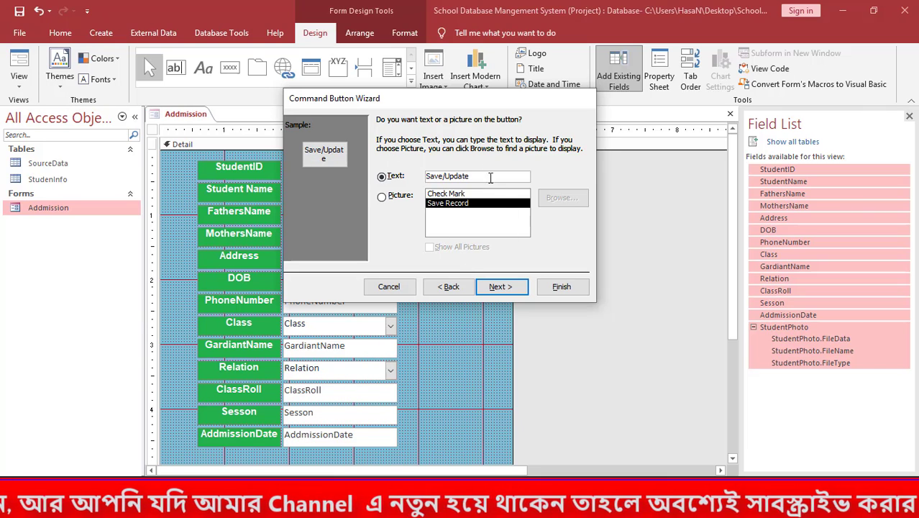
{"action": "left_click", "coordinate": [502, 287]}
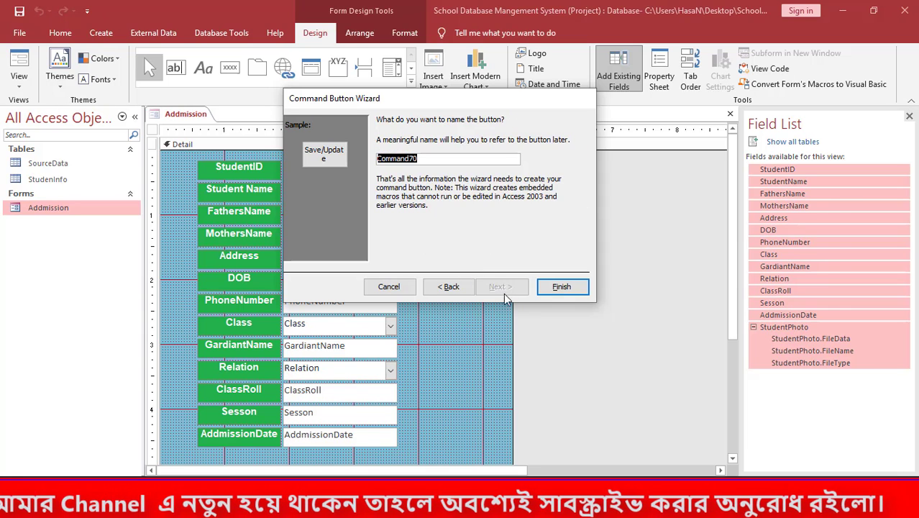
{"action": "left_click", "coordinate": [557, 286]}
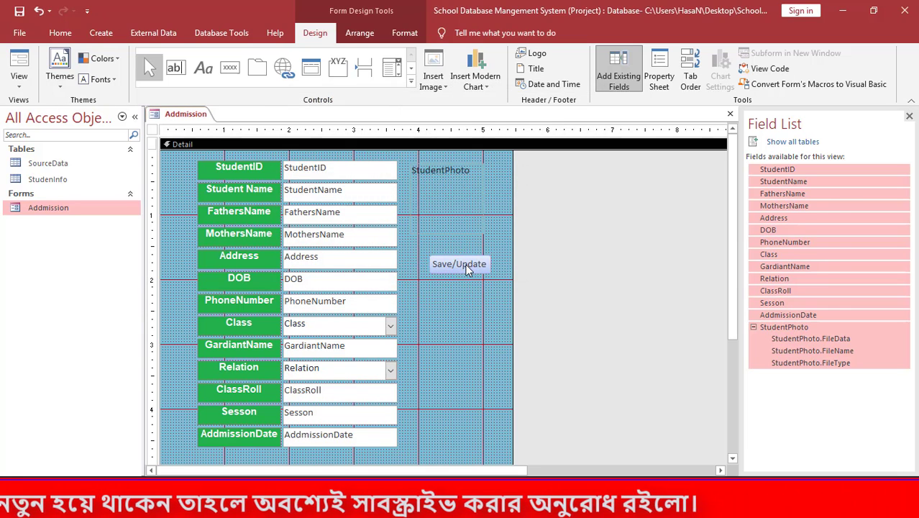
{"action": "left_click_drag", "start_coordinate": [465, 264], "coordinate": [461, 250]}
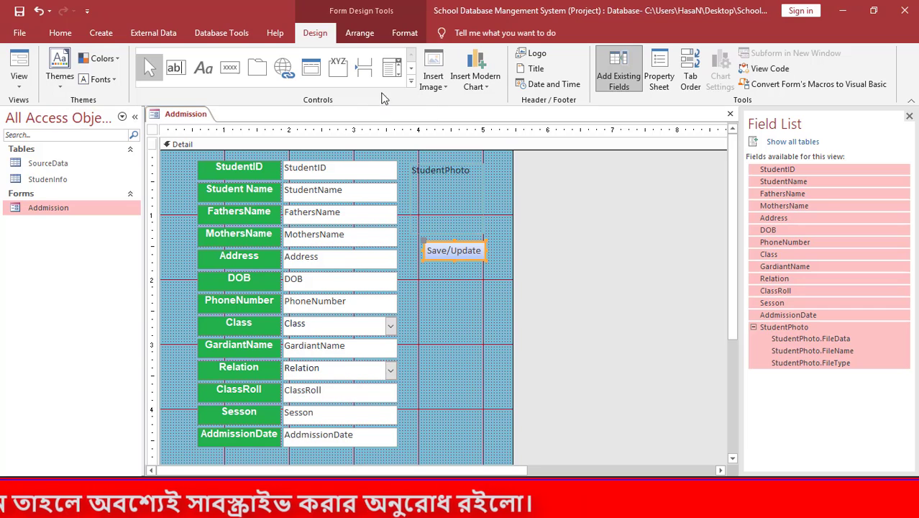
Add a second command button below Save/Update and assign it the Record Operations action Delete Record.
{"action": "left_click", "coordinate": [230, 67]}
{"action": "left_click", "coordinate": [430, 264]}
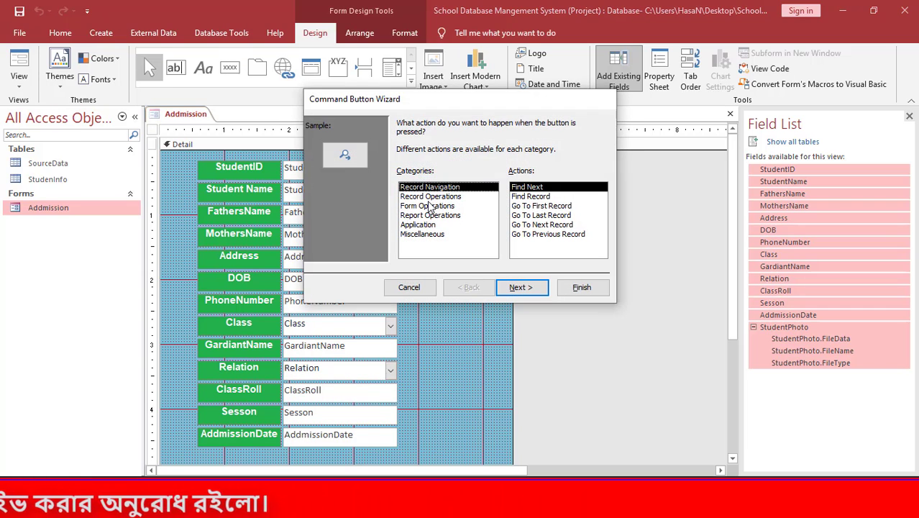
{"action": "left_click", "coordinate": [430, 197]}
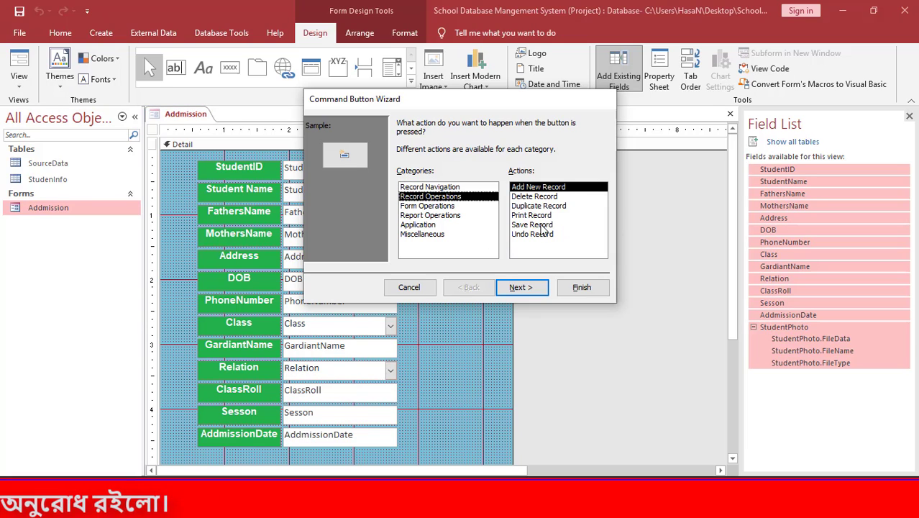
{"action": "left_click", "coordinate": [536, 197]}
Give the delete button the text caption Remove instead of a picture and complete its wizard.
{"action": "left_click", "coordinate": [536, 287]}
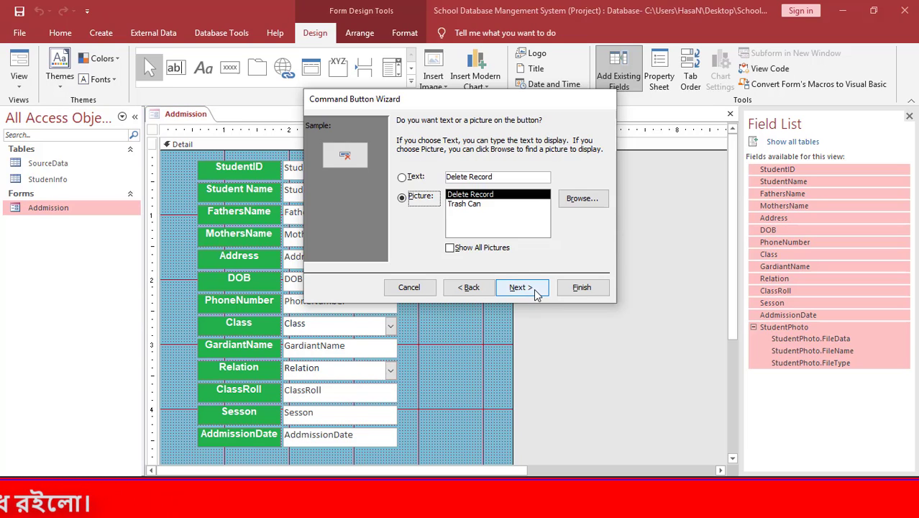
{"action": "left_click_drag", "start_coordinate": [508, 181], "coordinate": [446, 178]}
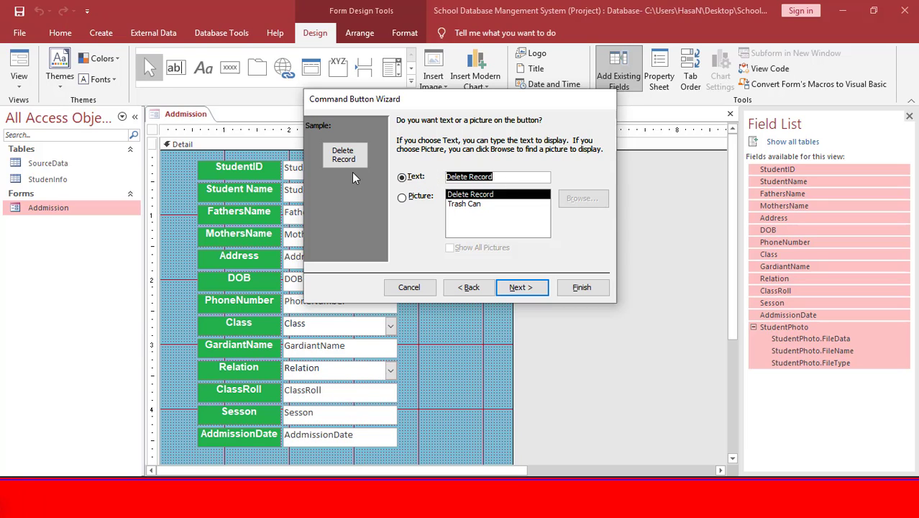
{"action": "type", "text": "Remove"}
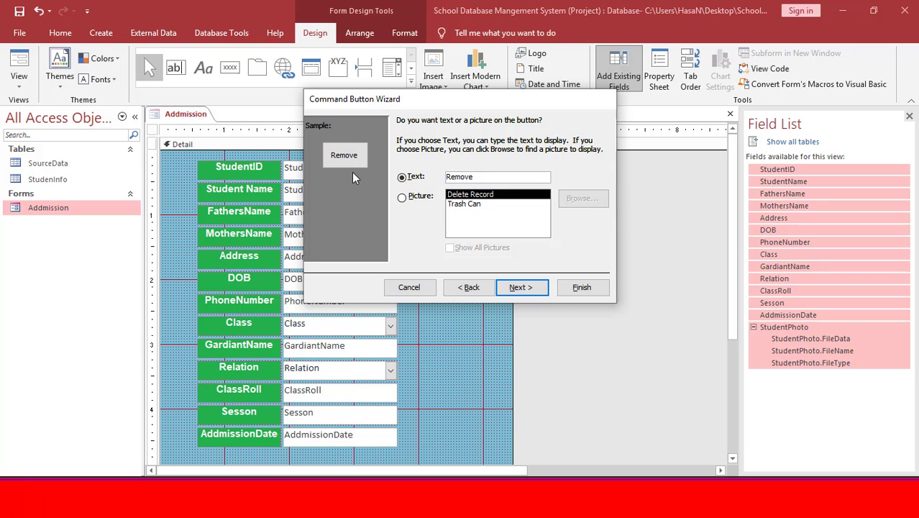
{"action": "left_click", "coordinate": [519, 287]}
{"action": "left_click", "coordinate": [581, 287]}
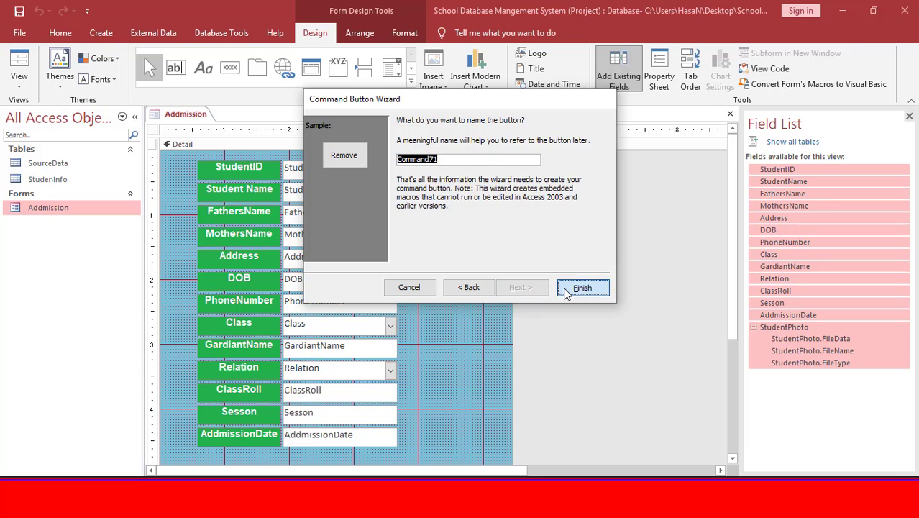
{"action": "left_click", "coordinate": [423, 246]}
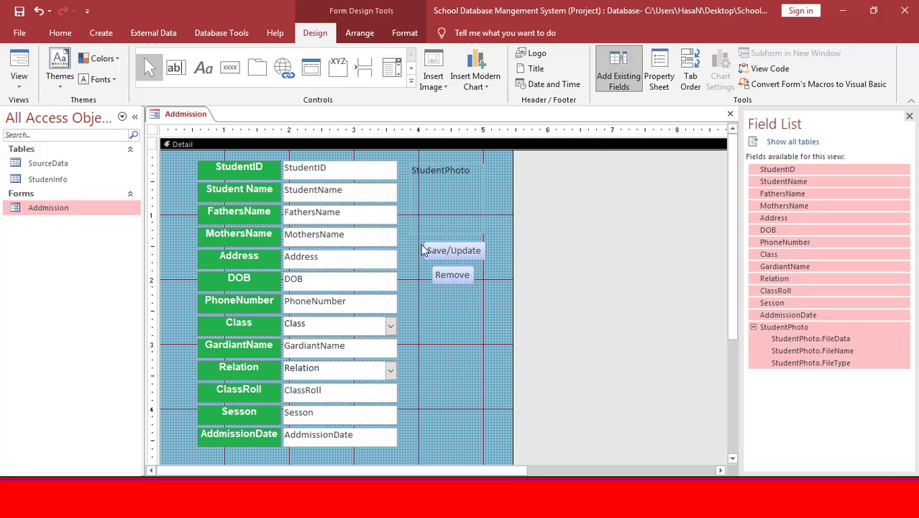
Add a third command button below Remove and assign it the Record Operations action Add New Record.
{"action": "left_click", "coordinate": [232, 67]}
{"action": "left_click", "coordinate": [452, 306]}
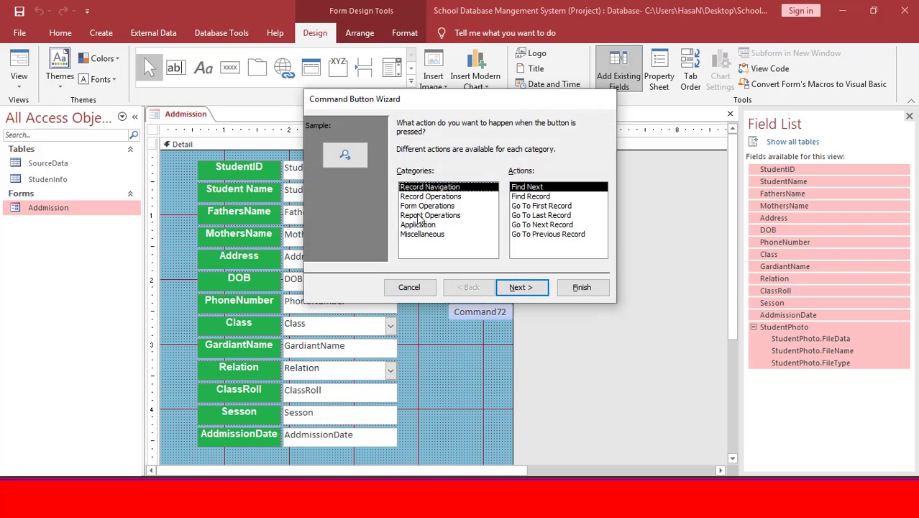
{"action": "left_click", "coordinate": [428, 196]}
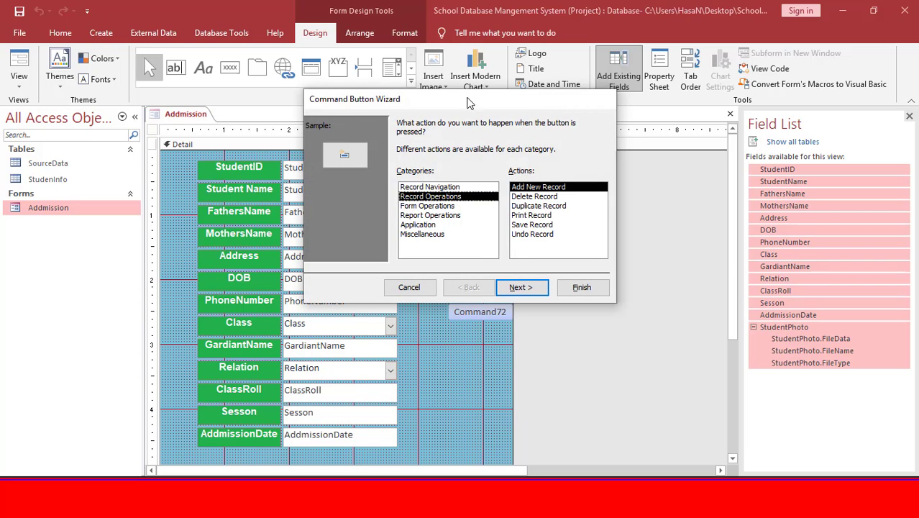
{"action": "left_click_drag", "start_coordinate": [467, 112], "coordinate": [384, 171]}
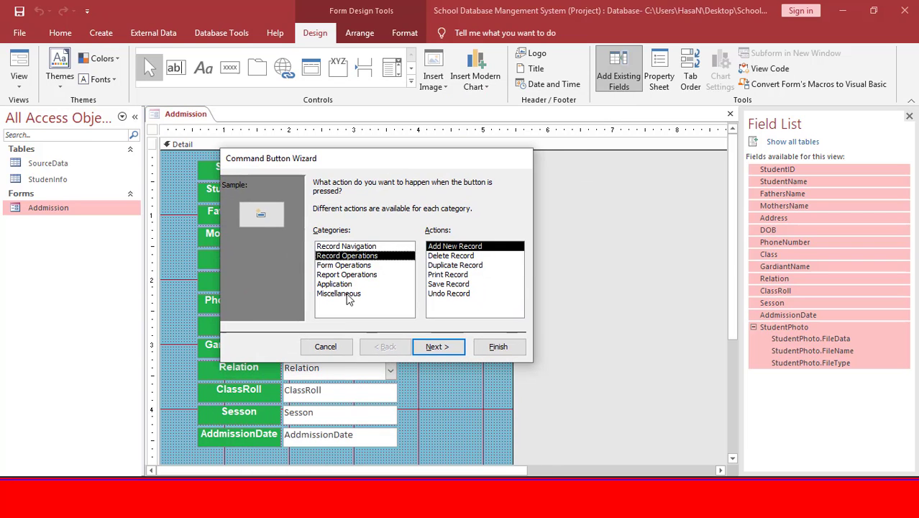
{"action": "left_click", "coordinate": [352, 247]}
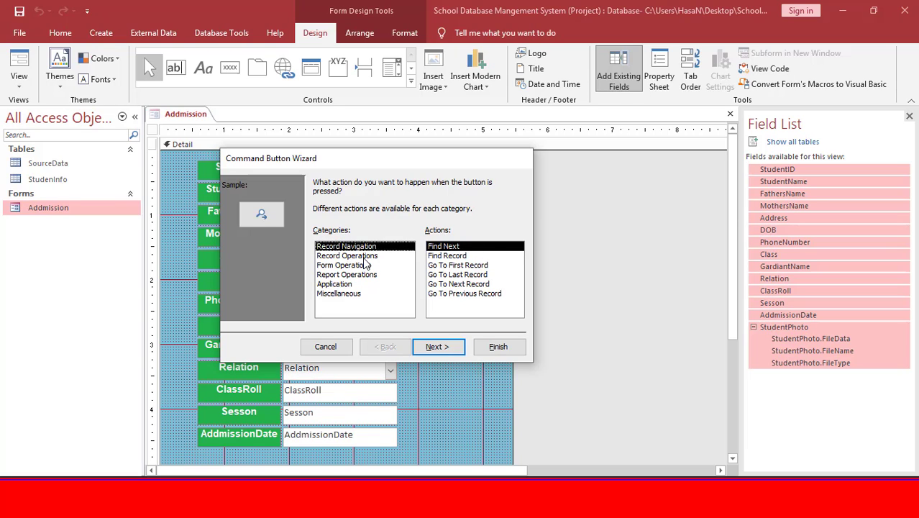
{"action": "left_click", "coordinate": [363, 256]}
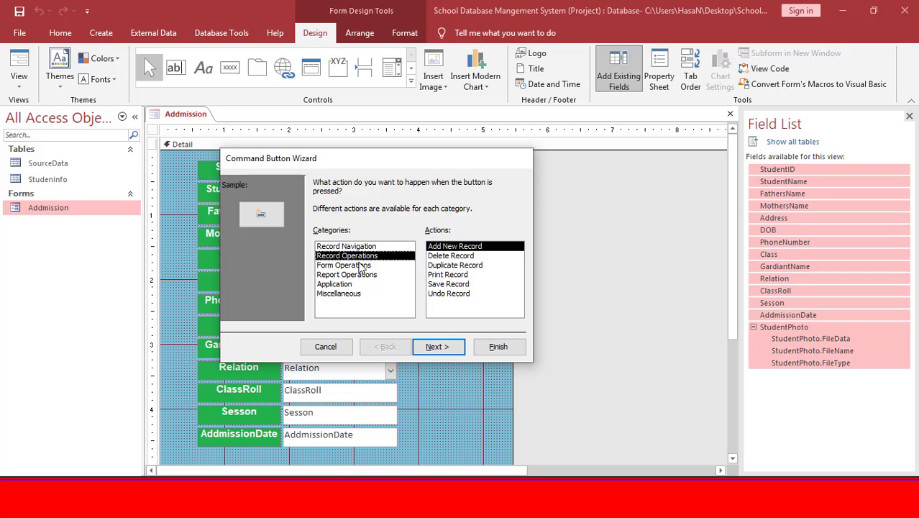
Finish the add-record button with the text caption New and move it up directly beneath the Remove button.
{"action": "left_click", "coordinate": [448, 350]}
{"action": "left_click", "coordinate": [318, 237]}
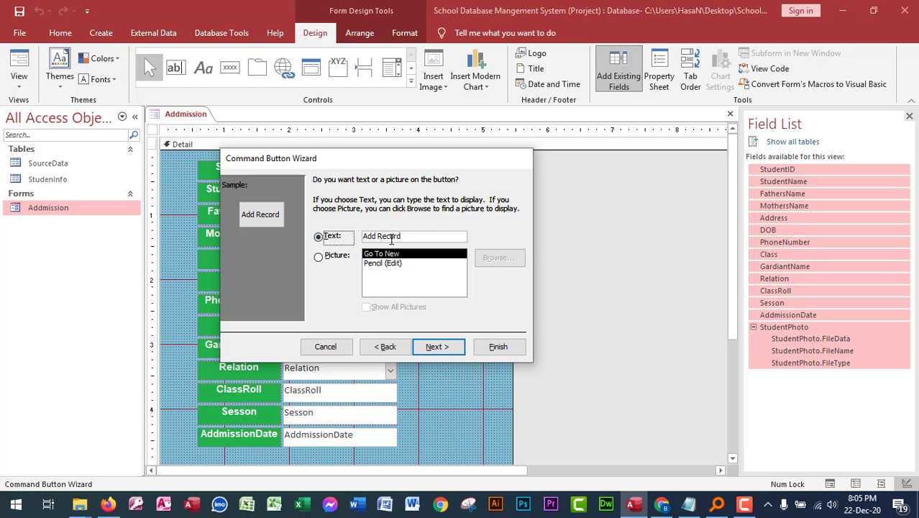
{"action": "left_click_drag", "start_coordinate": [407, 237], "coordinate": [363, 237]}
{"action": "type", "text": "A"}
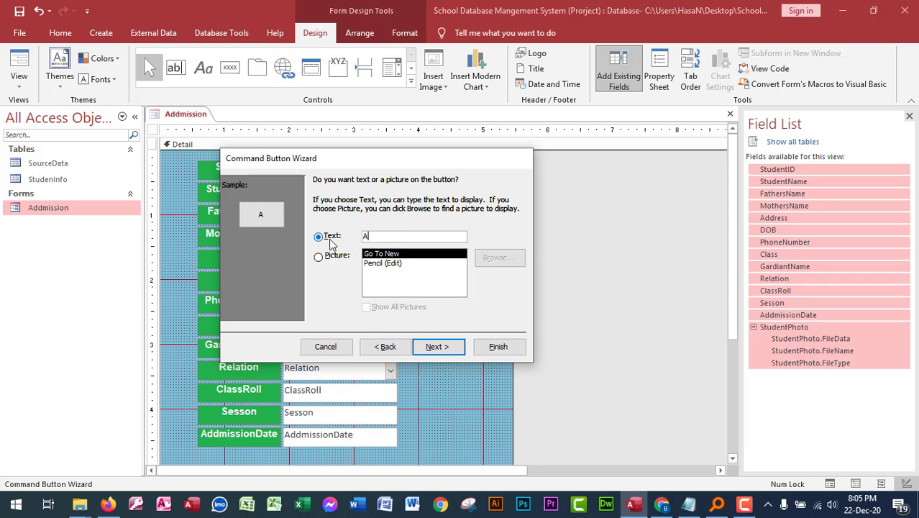
{"action": "left_click", "coordinate": [437, 347]}
{"action": "left_click", "coordinate": [498, 347]}
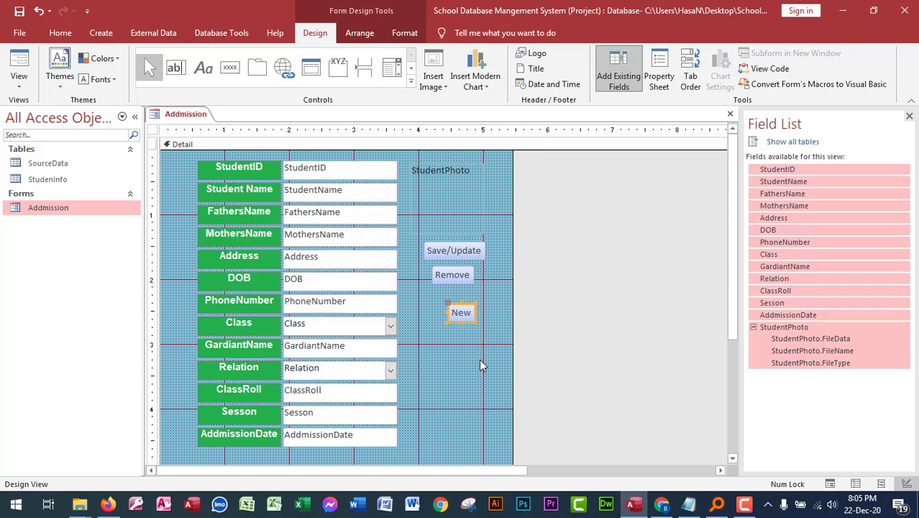
{"action": "left_click_drag", "start_coordinate": [466, 319], "coordinate": [444, 299]}
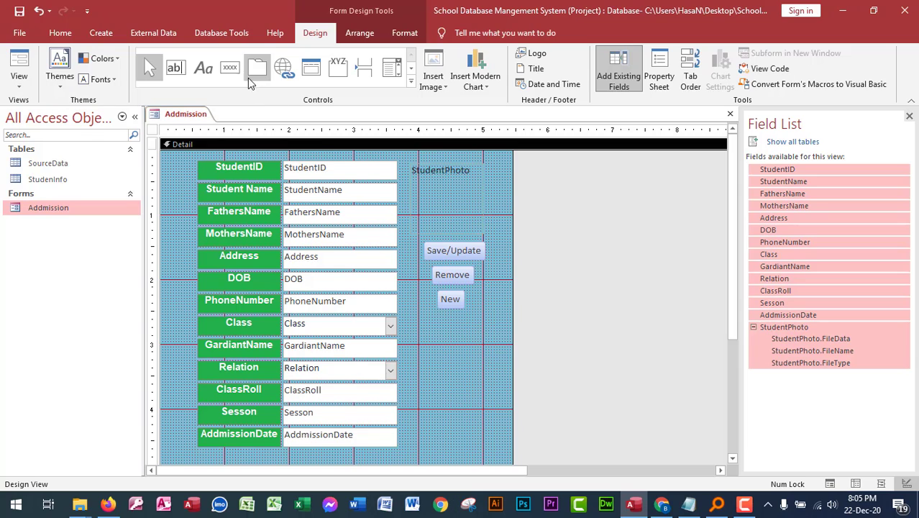
Apply the glossy blue theme style from the last row of Quick Styles to the Save/Update, Remove and New buttons.
{"action": "left_click_drag", "start_coordinate": [499, 362], "coordinate": [425, 246]}
{"action": "left_click", "coordinate": [465, 342]}
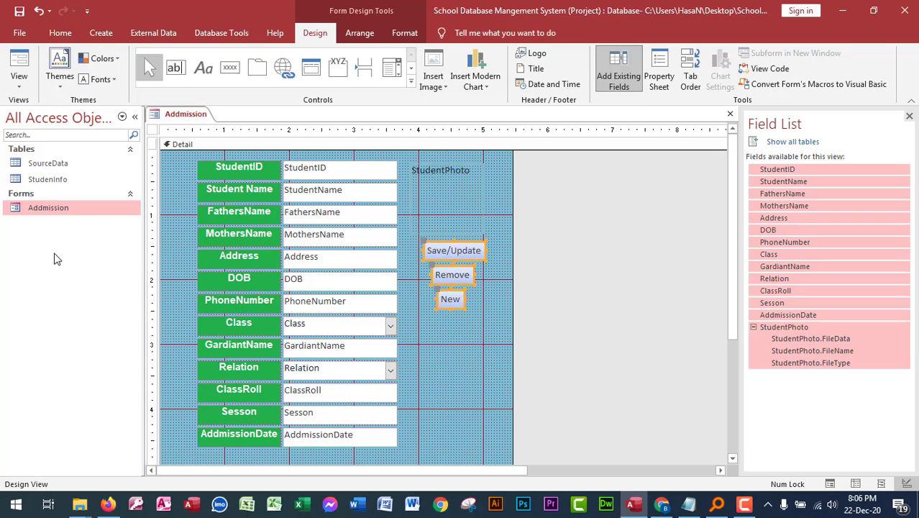
{"action": "left_click", "coordinate": [473, 331]}
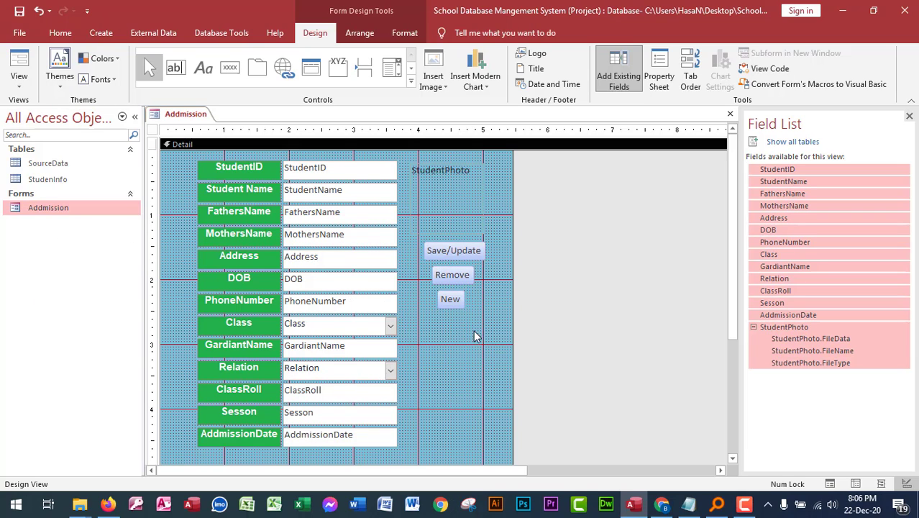
{"action": "left_click_drag", "start_coordinate": [475, 351], "coordinate": [417, 257]}
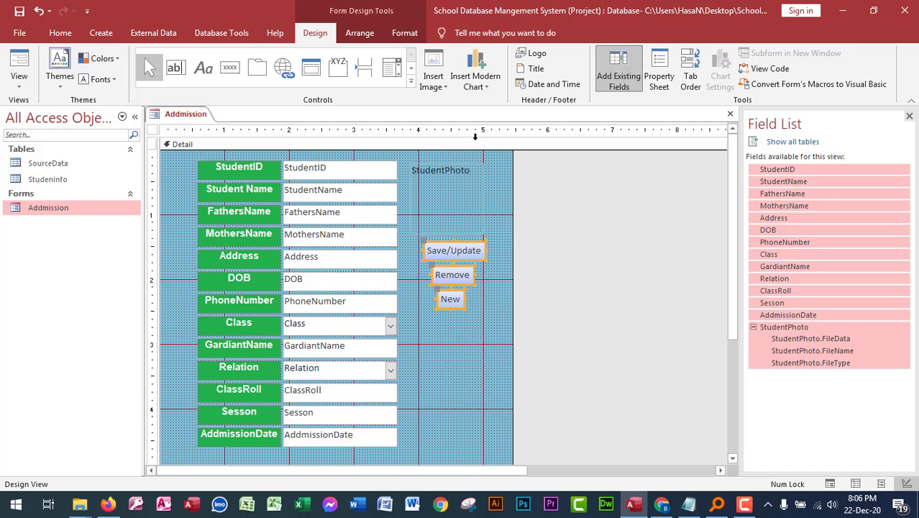
{"action": "left_click", "coordinate": [404, 32]}
{"action": "left_click", "coordinate": [462, 75]}
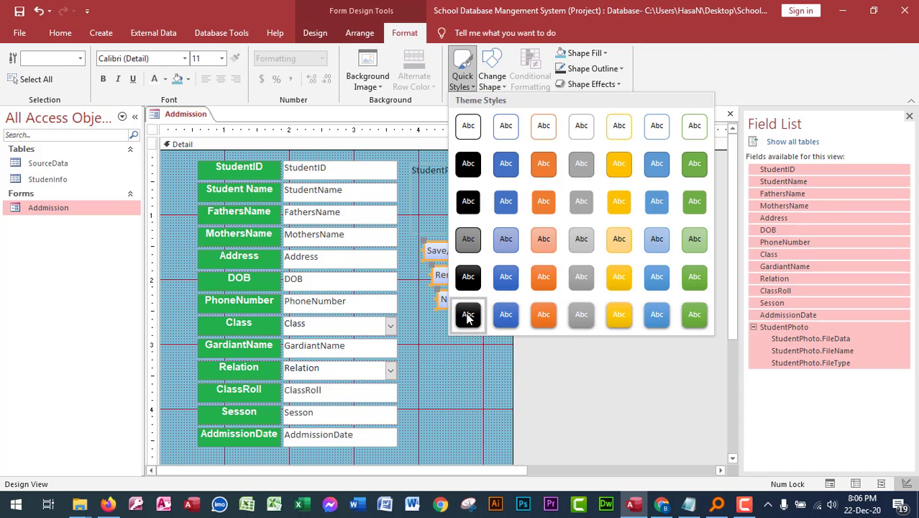
{"action": "left_click", "coordinate": [507, 319]}
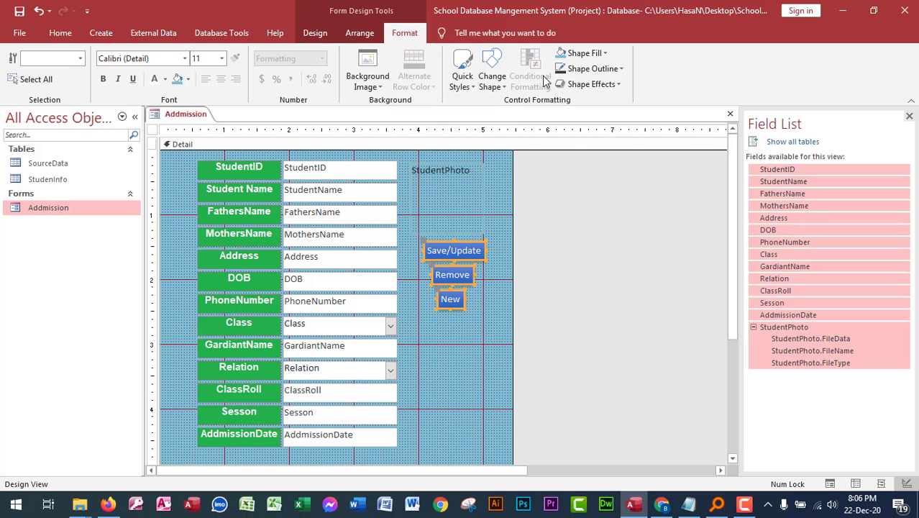
Change the shape of the Save/Update, Remove and New buttons to a rounded rectangle.
{"action": "left_click", "coordinate": [492, 82]}
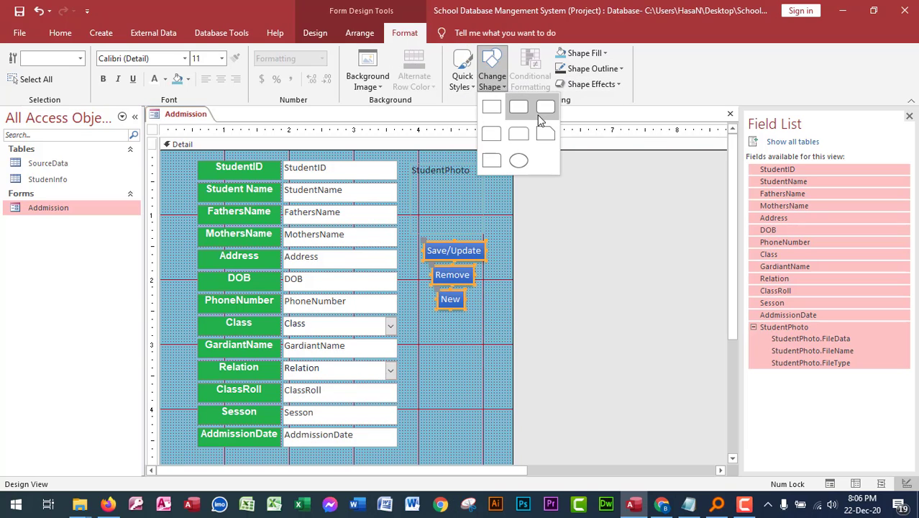
{"action": "left_click", "coordinate": [544, 114]}
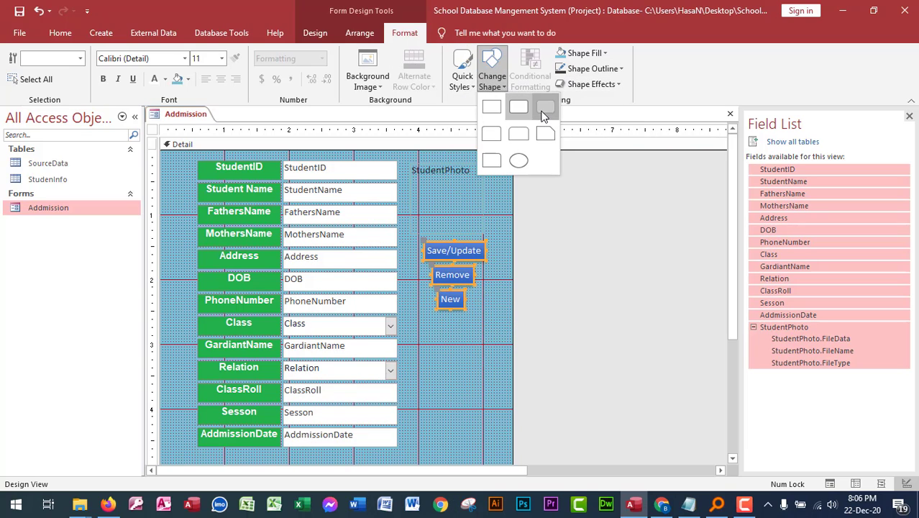
{"action": "left_click", "coordinate": [483, 309]}
Make the captions of the three command buttons bold and set their font size to 12.
{"action": "left_click_drag", "start_coordinate": [485, 331], "coordinate": [442, 241]}
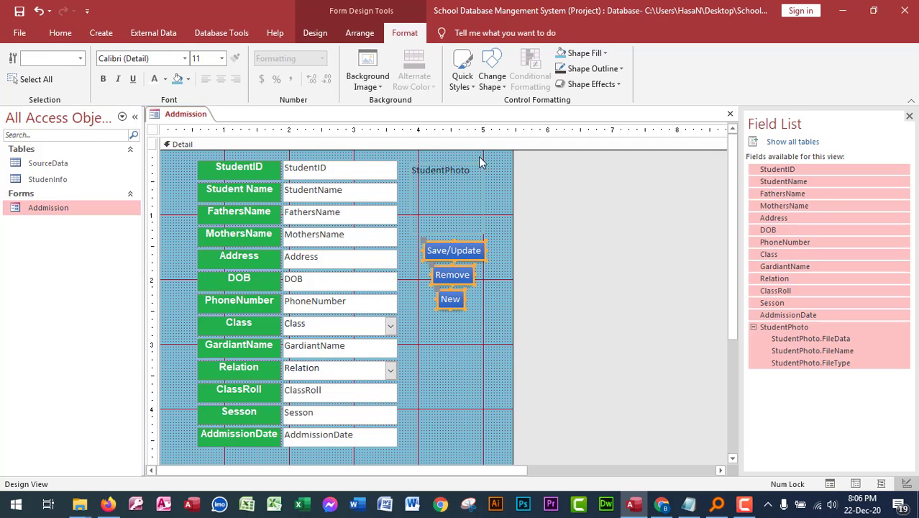
{"action": "left_click", "coordinate": [104, 81]}
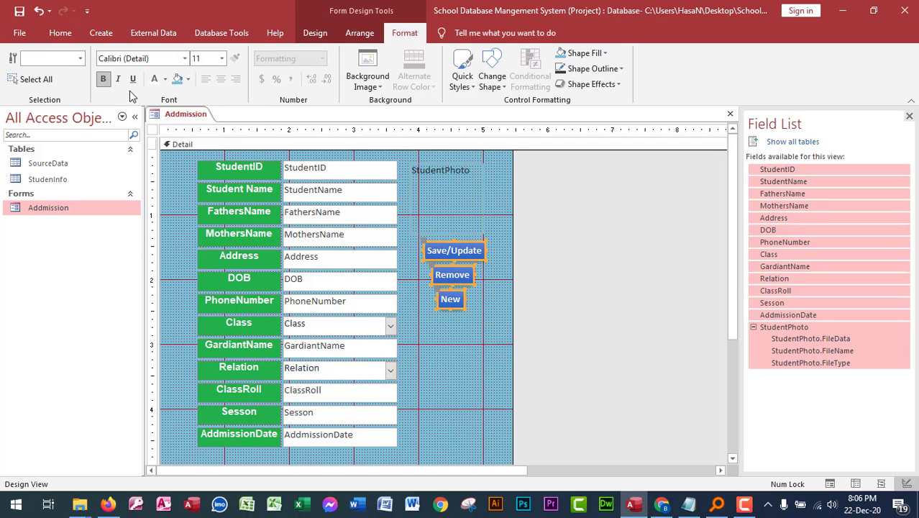
{"action": "left_click", "coordinate": [207, 59]}
{"action": "type", "text": "12"}
{"action": "key", "text": "Return"}
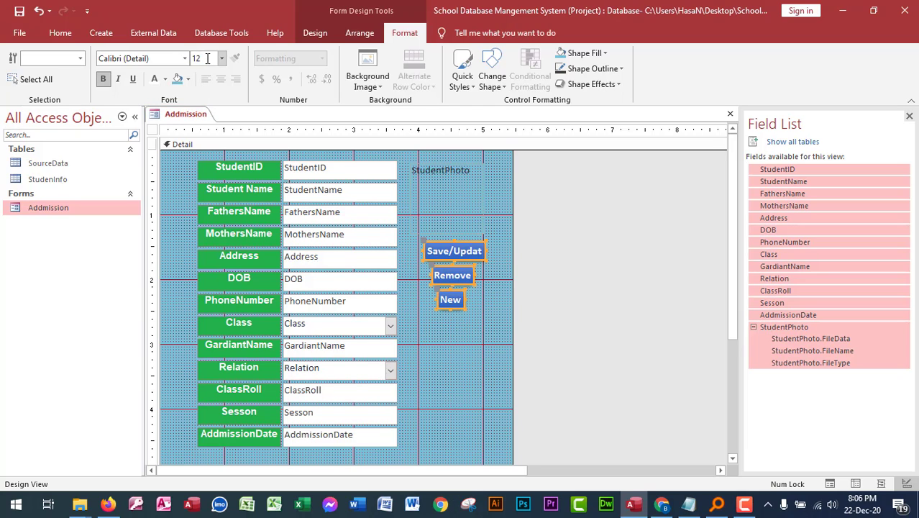
Widen and align the Remove and New buttons to roughly match the Save/Update button above them.
{"action": "left_click", "coordinate": [474, 298]}
{"action": "left_click", "coordinate": [466, 274]}
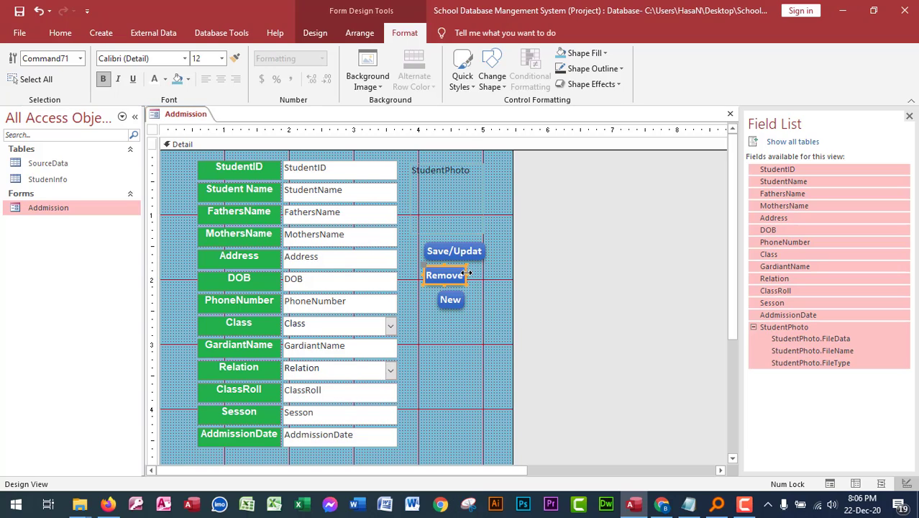
{"action": "left_click_drag", "start_coordinate": [467, 273], "coordinate": [490, 275]}
{"action": "left_click_drag", "start_coordinate": [448, 301], "coordinate": [488, 297]}
{"action": "left_click", "coordinate": [460, 361]}
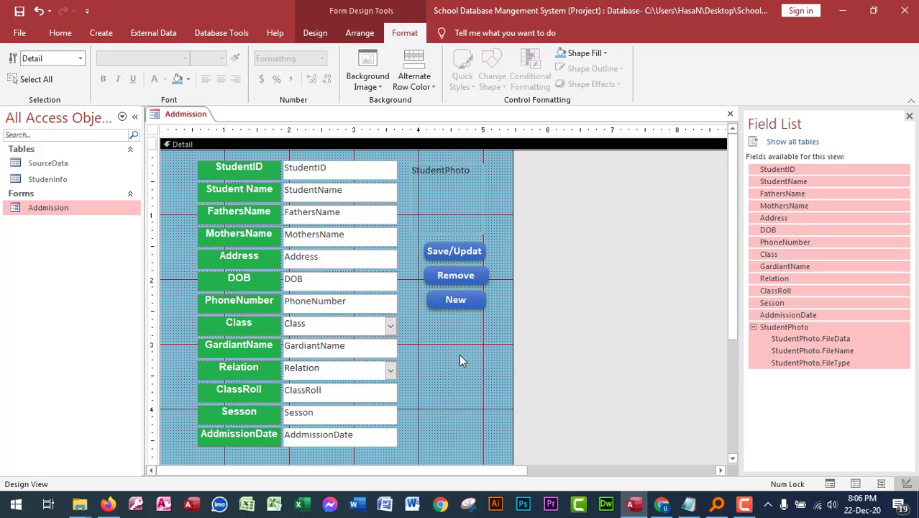
{"action": "left_click_drag", "start_coordinate": [475, 353], "coordinate": [433, 248]}
{"action": "left_click_drag", "start_coordinate": [446, 340], "coordinate": [441, 251]}
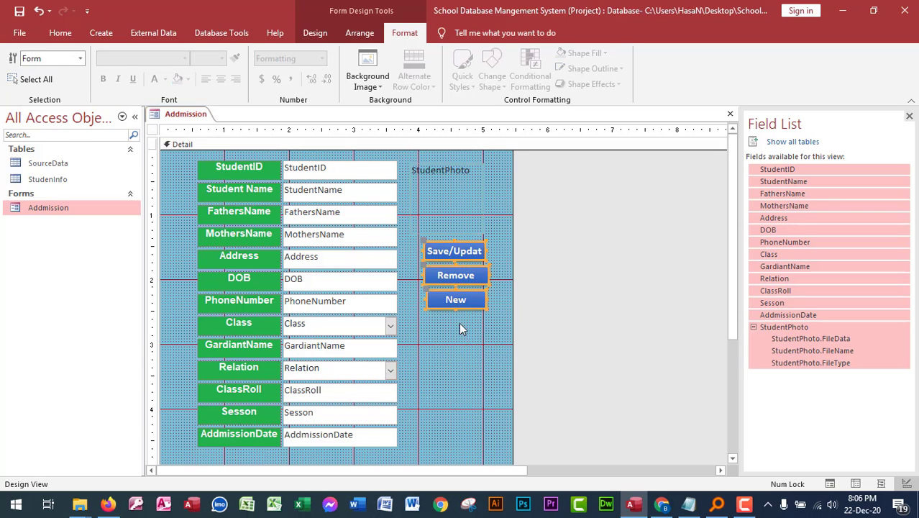
{"action": "left_click_drag", "start_coordinate": [472, 352], "coordinate": [438, 329]}
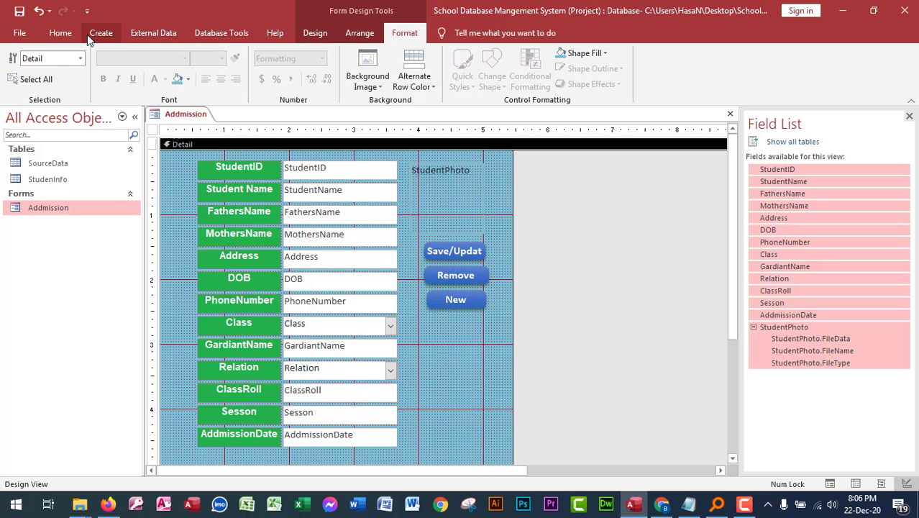
Add a command button below New and assign it the Record Navigation action Go To Next Record.
{"action": "left_click", "coordinate": [317, 33]}
{"action": "left_click", "coordinate": [231, 67]}
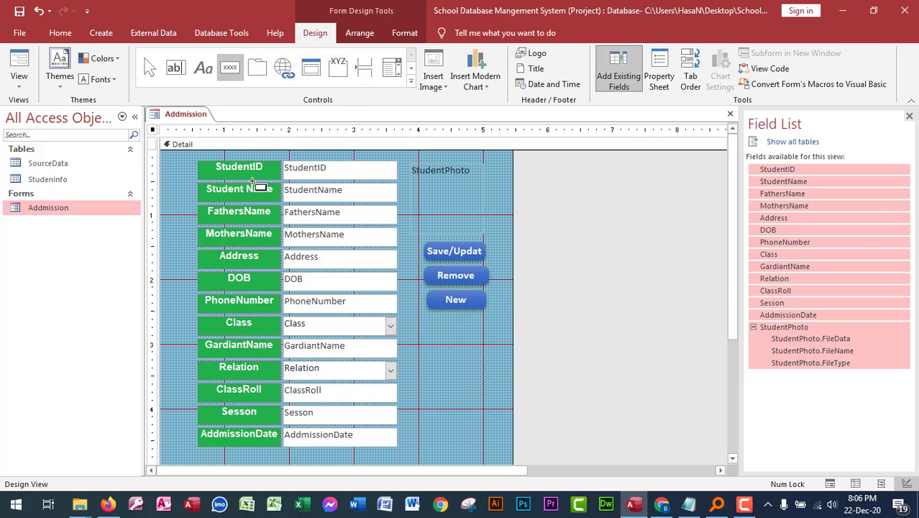
{"action": "left_click", "coordinate": [420, 331]}
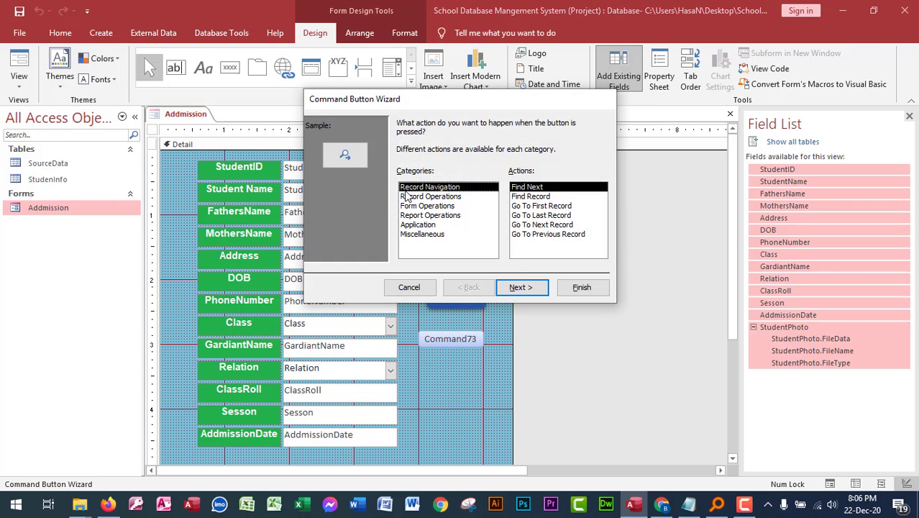
{"action": "left_click", "coordinate": [543, 225]}
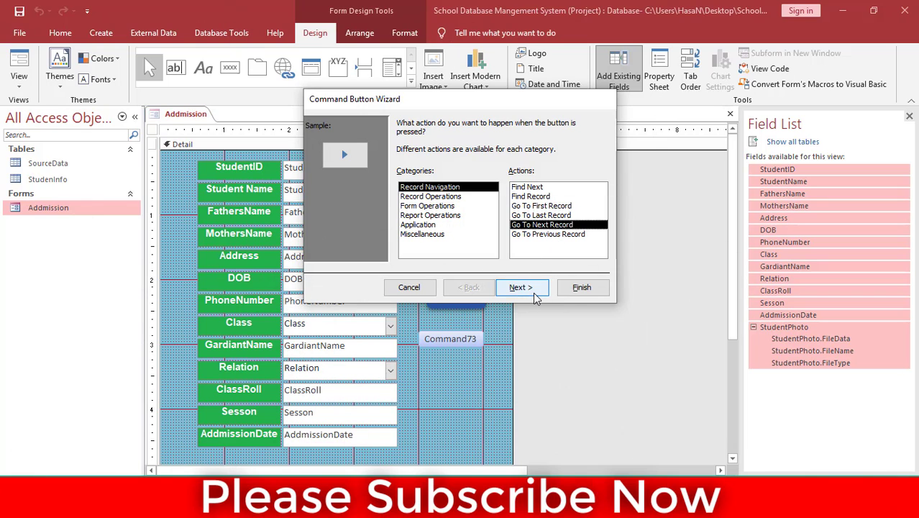
{"action": "left_click", "coordinate": [521, 287]}
Finish the next-record button with the Go To Next picture and move it beneath the right half of the New button.
{"action": "left_click", "coordinate": [416, 179]}
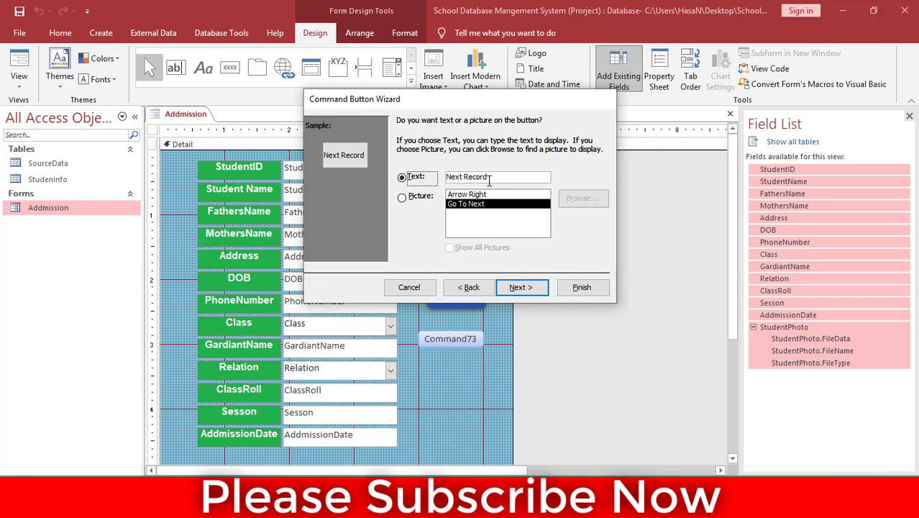
{"action": "left_click", "coordinate": [419, 198]}
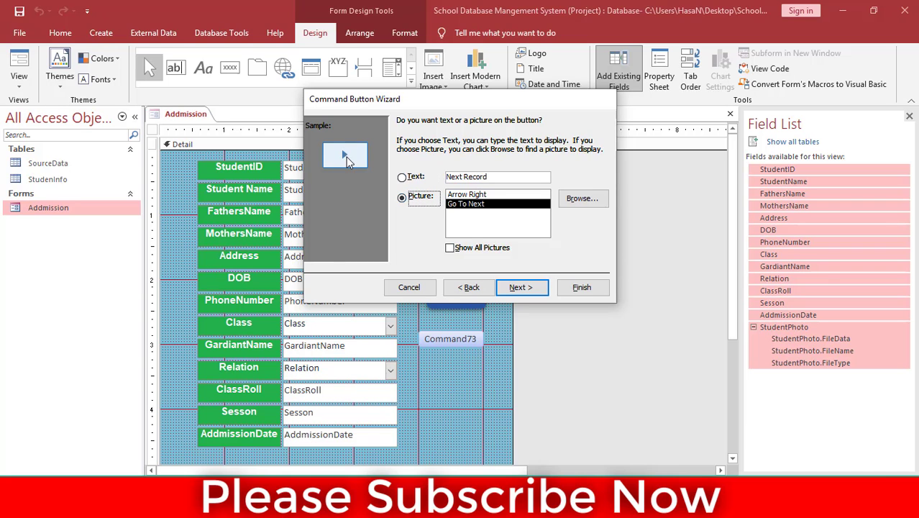
{"action": "left_click", "coordinate": [521, 287]}
{"action": "left_click", "coordinate": [582, 287]}
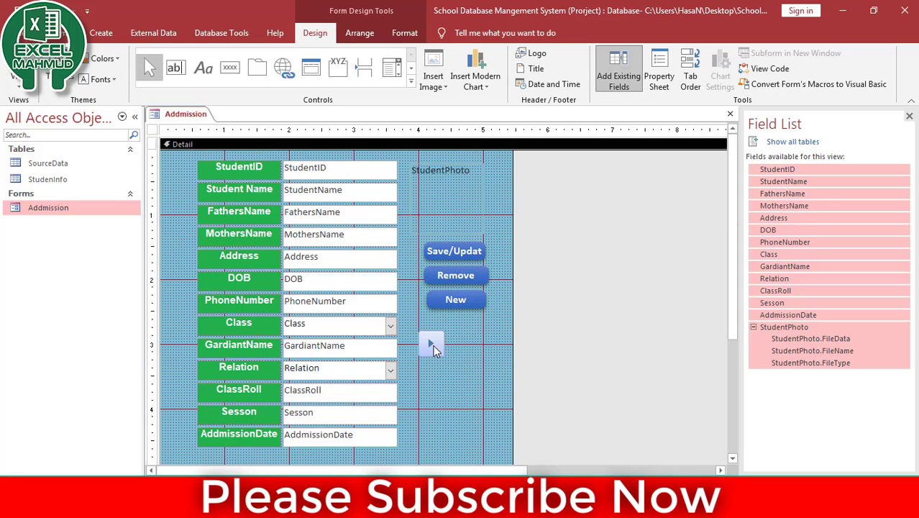
{"action": "left_click_drag", "start_coordinate": [433, 348], "coordinate": [479, 337]}
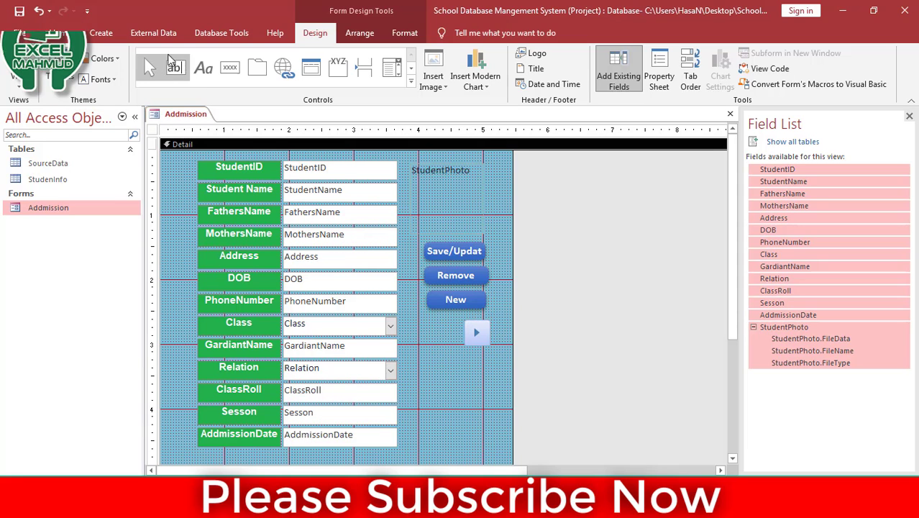
Add another command button beside the next-record button and assign it the Record Navigation action Go To Previous Record.
{"action": "left_click", "coordinate": [230, 67]}
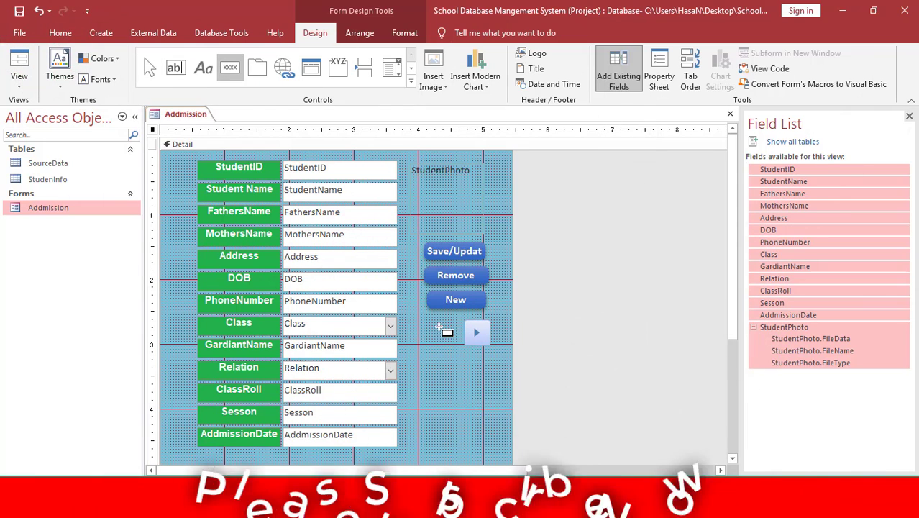
{"action": "left_click", "coordinate": [439, 328]}
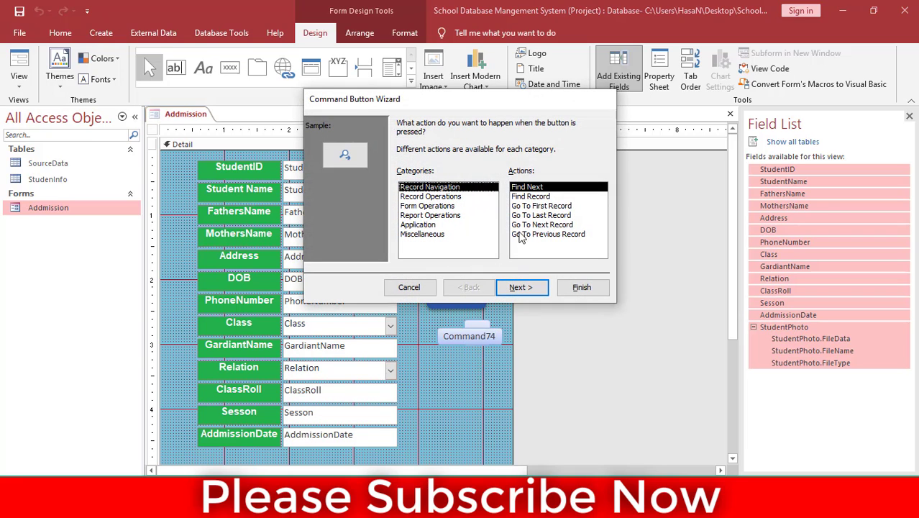
{"action": "left_click", "coordinate": [561, 234]}
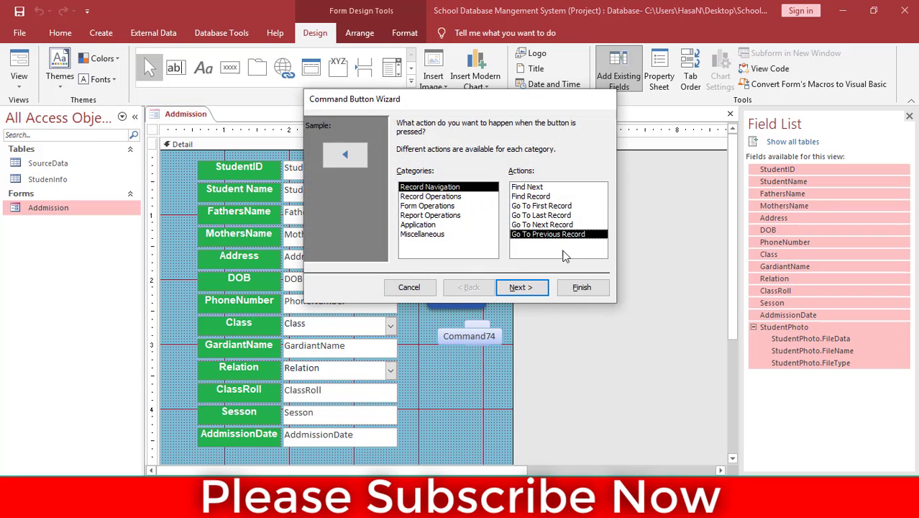
{"action": "left_click", "coordinate": [521, 287]}
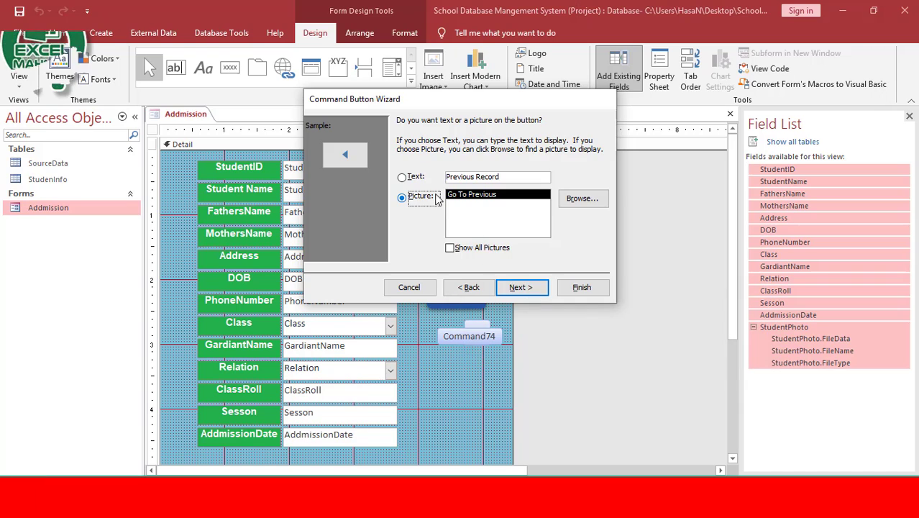
Finish the previous-record button with the Go To Previous picture and line both arrow buttons up side by side beneath New.
{"action": "left_click", "coordinate": [521, 287]}
{"action": "left_click", "coordinate": [582, 287]}
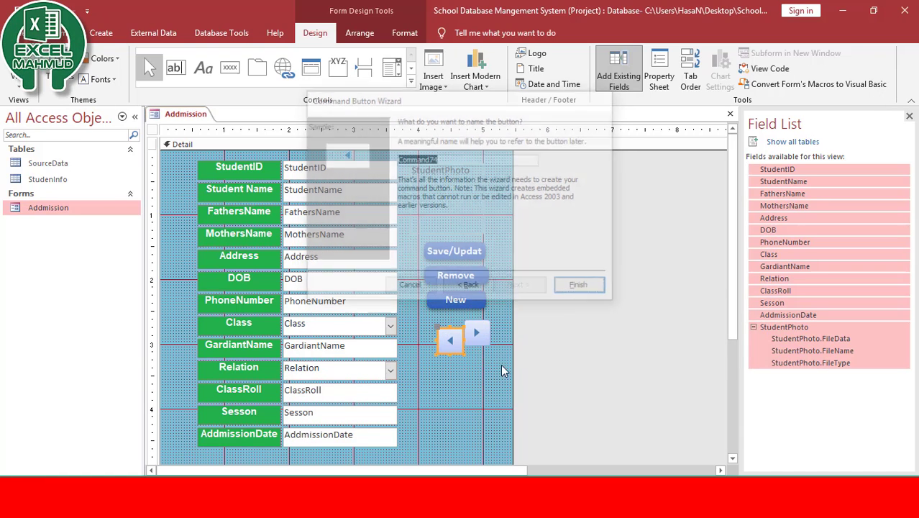
{"action": "left_click_drag", "start_coordinate": [457, 345], "coordinate": [475, 330]}
{"action": "left_click", "coordinate": [465, 363]}
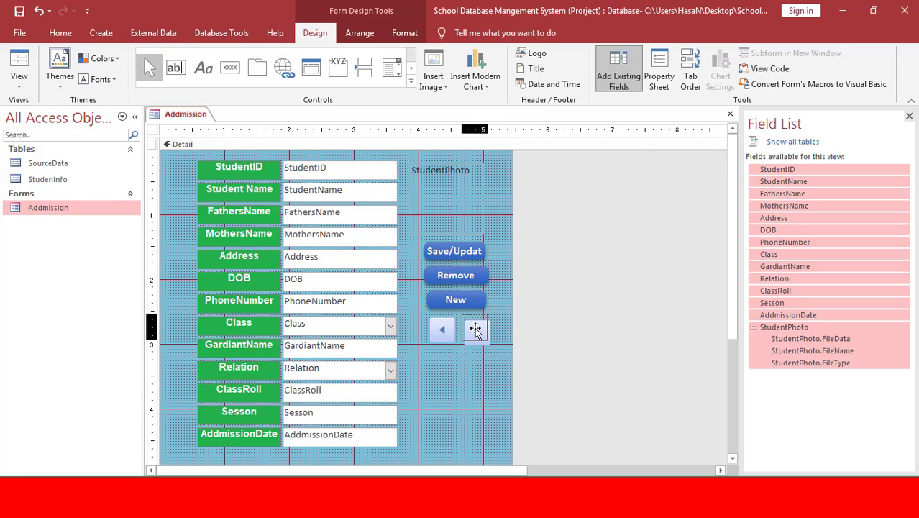
{"action": "left_click", "coordinate": [482, 388]}
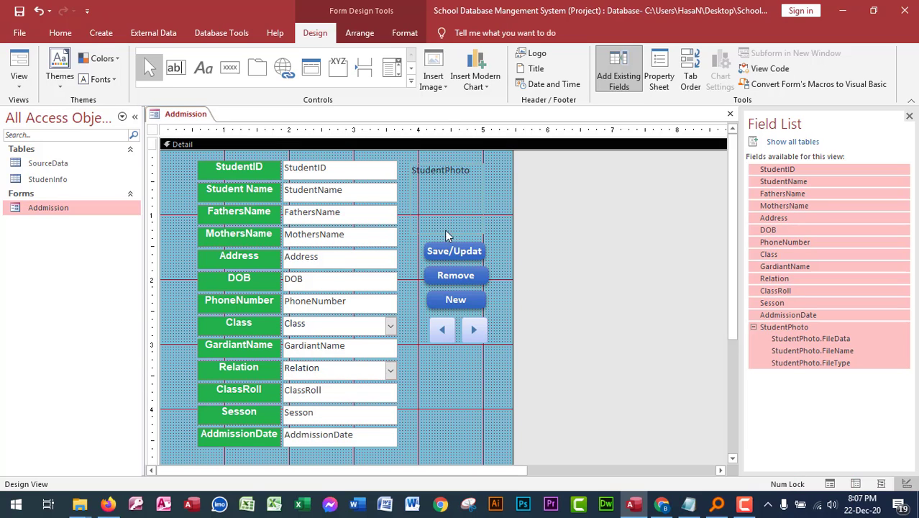
Shorten the form's Detail section so that it ends just below the AddmissionDate field.
{"action": "left_click_drag", "start_coordinate": [491, 390], "coordinate": [423, 243]}
{"action": "scroll", "coordinate": [417, 369], "scroll_direction": "down", "scroll_amount": 3}
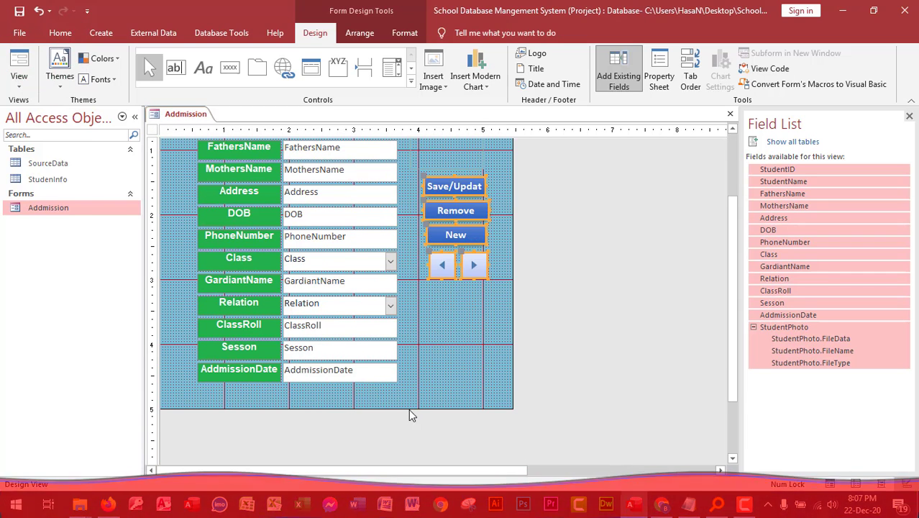
{"action": "left_click_drag", "start_coordinate": [407, 398], "coordinate": [407, 384]}
{"action": "scroll", "coordinate": [369, 259], "scroll_direction": "up", "scroll_amount": 3}
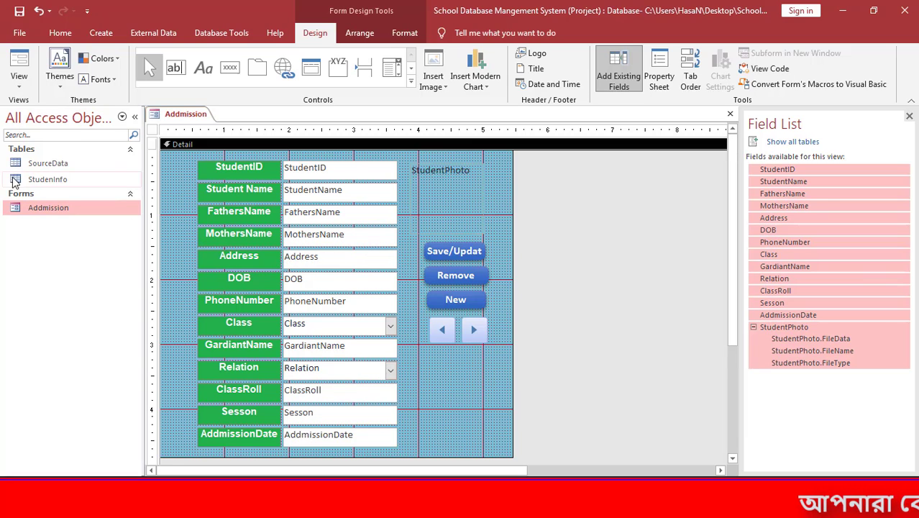
{"action": "left_click", "coordinate": [533, 229]}
{"action": "left_click", "coordinate": [489, 208]}
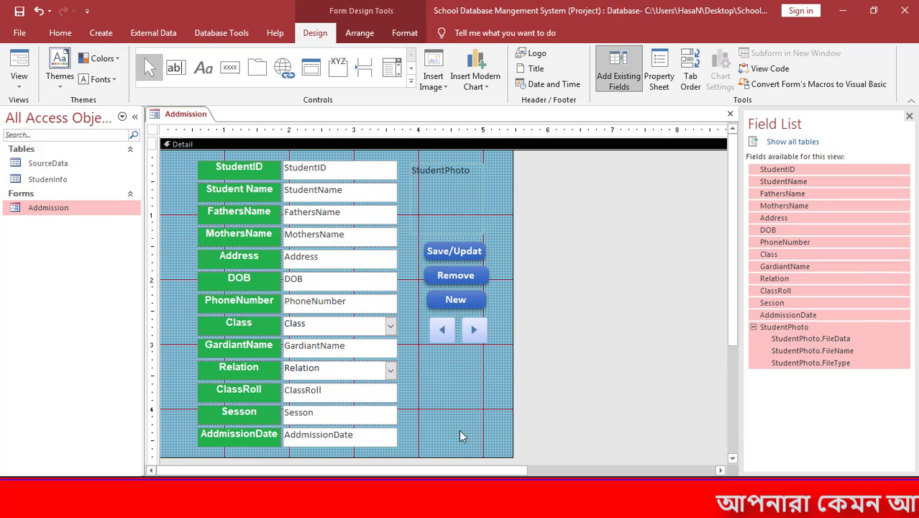
Move all fields, the photo frame and the buttons down together to leave free space above StudentID.
{"action": "left_click_drag", "start_coordinate": [476, 441], "coordinate": [203, 177]}
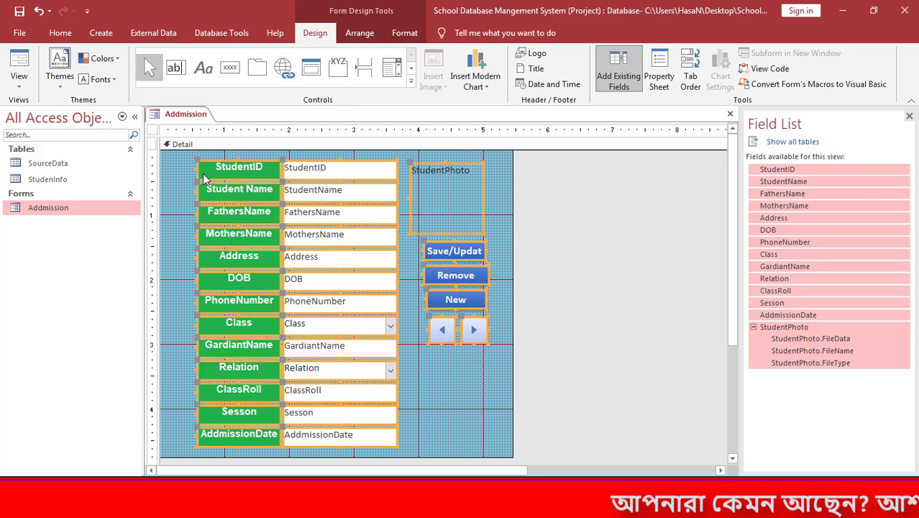
{"action": "left_click_drag", "start_coordinate": [317, 227], "coordinate": [317, 237]}
{"action": "left_click", "coordinate": [407, 230]}
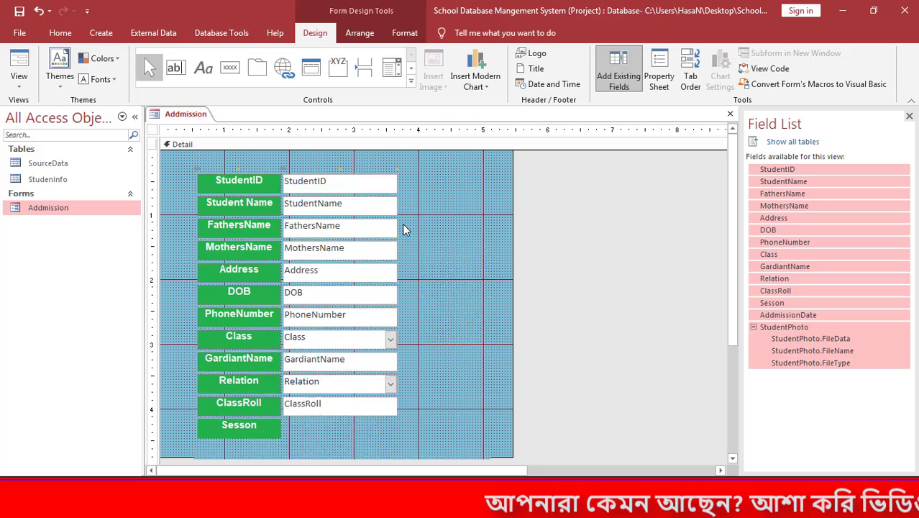
{"action": "scroll", "coordinate": [450, 420], "scroll_direction": "down", "scroll_amount": 3}
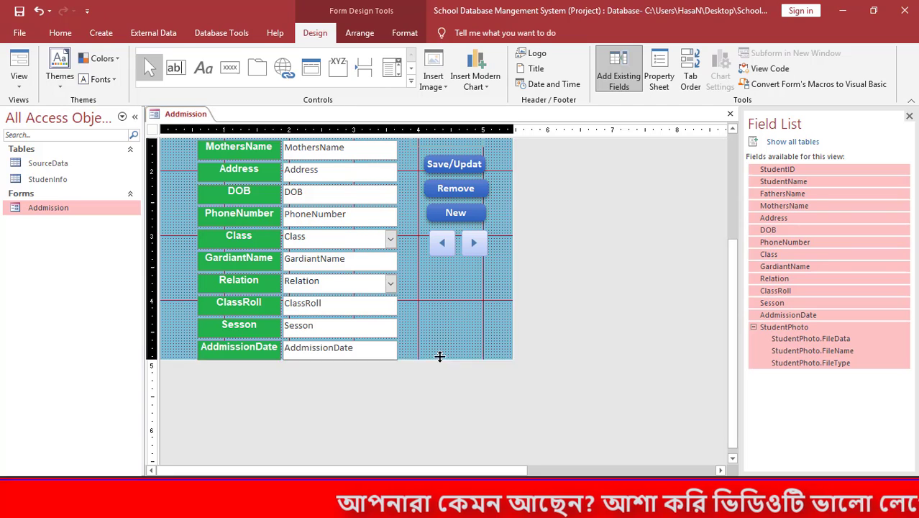
{"action": "scroll", "coordinate": [437, 356], "scroll_direction": "up", "scroll_amount": 3}
{"action": "left_click", "coordinate": [324, 158]}
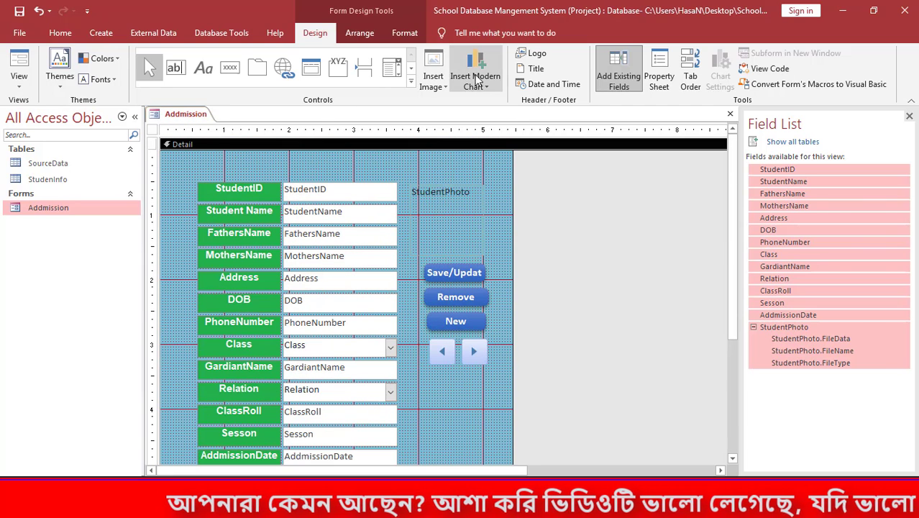
Add a label reading "Student Addmission" above the StudentID field and widen it to span the fields and the photo frame.
{"action": "left_click", "coordinate": [203, 68]}
{"action": "left_click", "coordinate": [196, 156]}
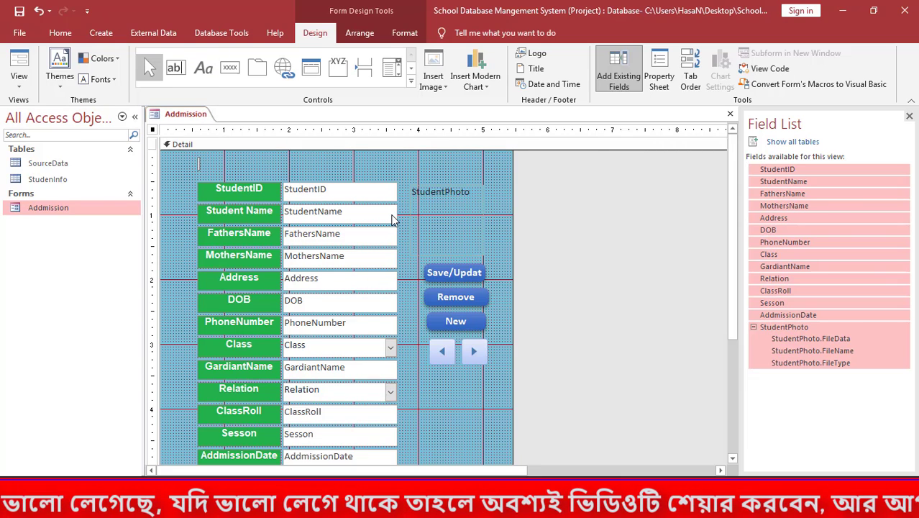
{"action": "type", "text": "Studen"}
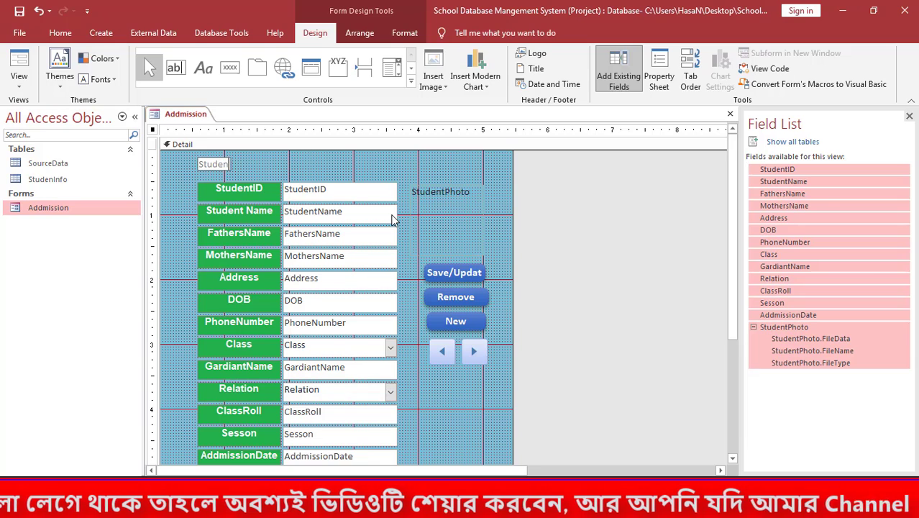
{"action": "type", "text": "t Admi"}
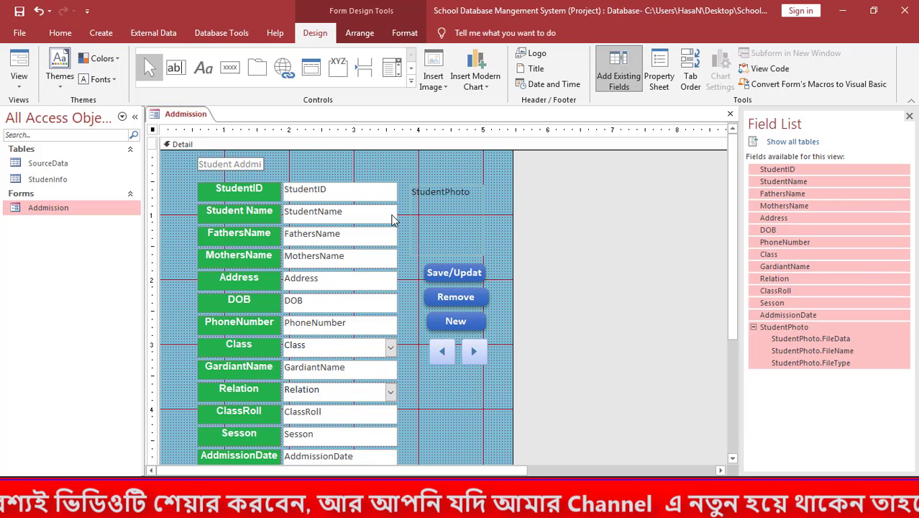
{"action": "type", "text": "ssion"}
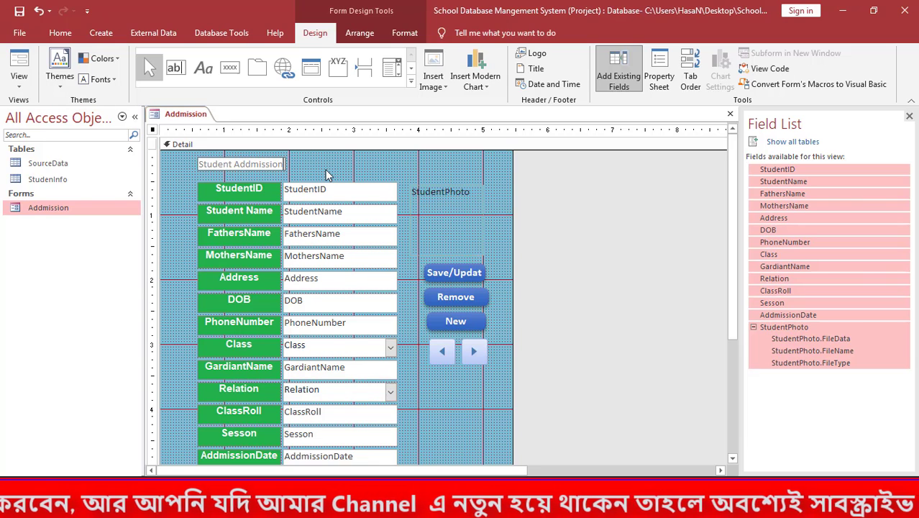
{"action": "left_click", "coordinate": [264, 175]}
{"action": "left_click", "coordinate": [261, 167]}
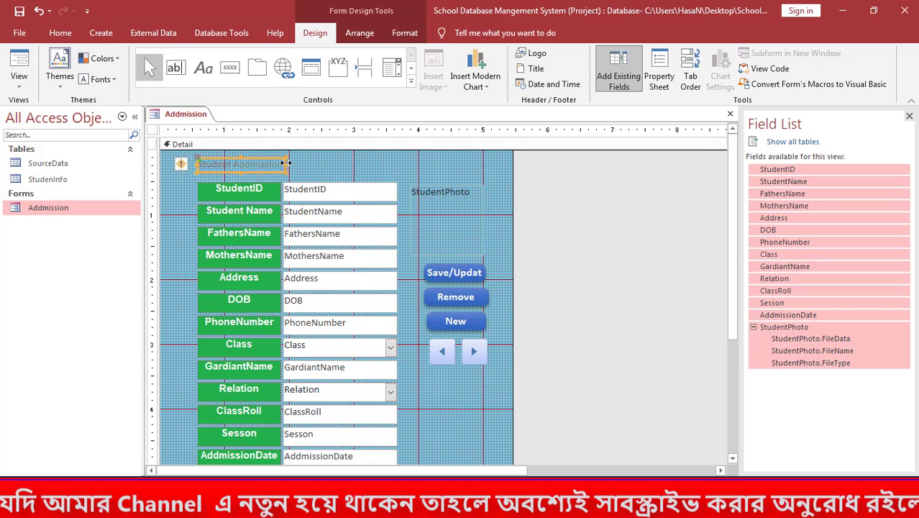
{"action": "left_click_drag", "start_coordinate": [286, 164], "coordinate": [487, 179]}
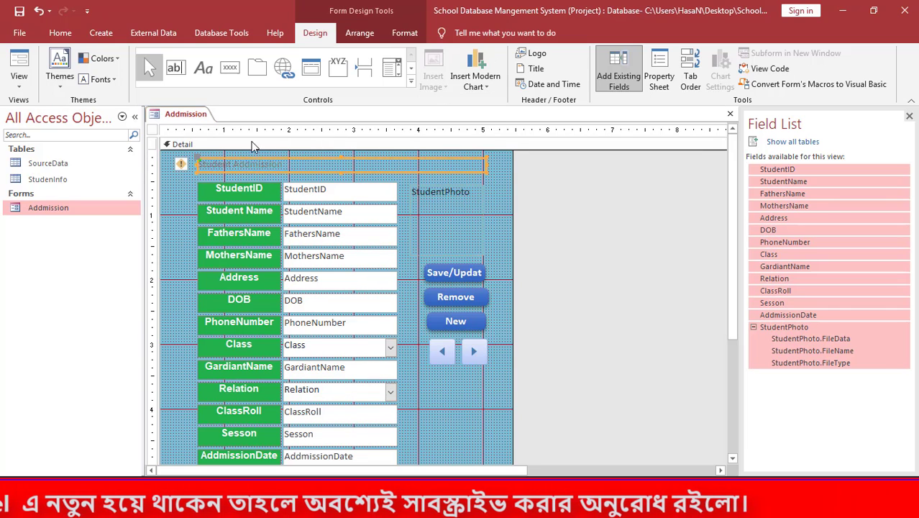
Set the Student Addmission label's font to Arial, size 16, and extend the label slightly upward to fit the text.
{"action": "left_click", "coordinate": [60, 32]}
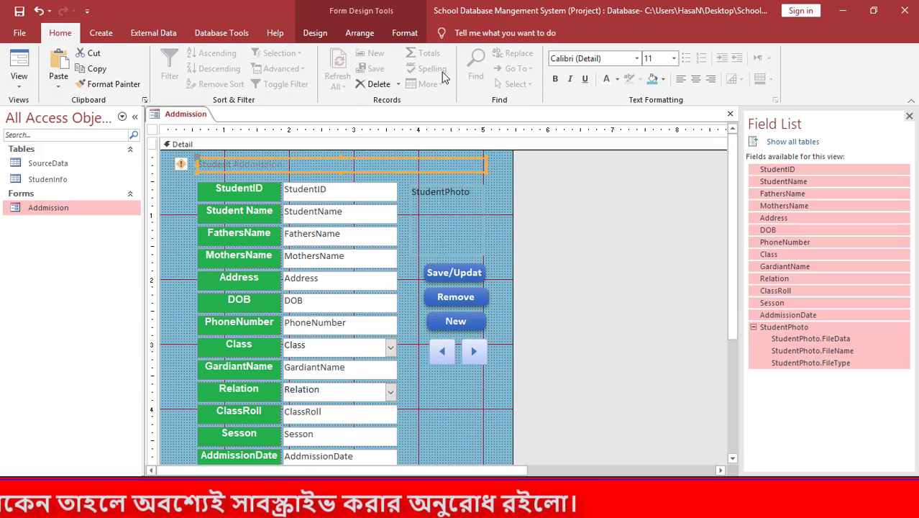
{"action": "left_click", "coordinate": [618, 58]}
{"action": "type", "text": "Arial"}
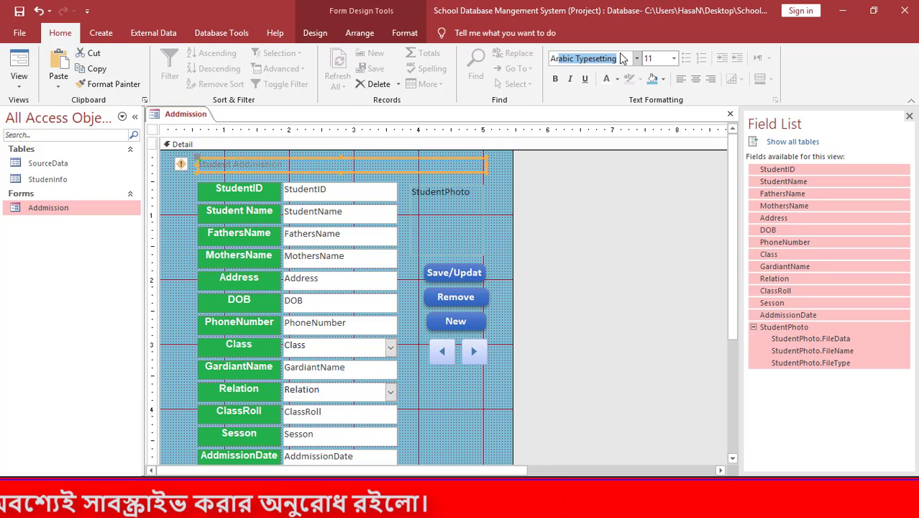
{"action": "key", "text": "Return"}
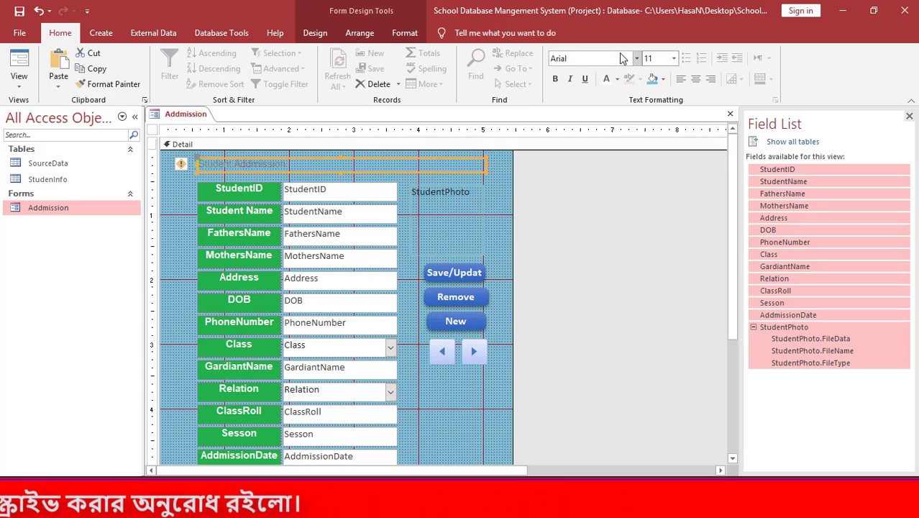
{"action": "left_click", "coordinate": [674, 58]}
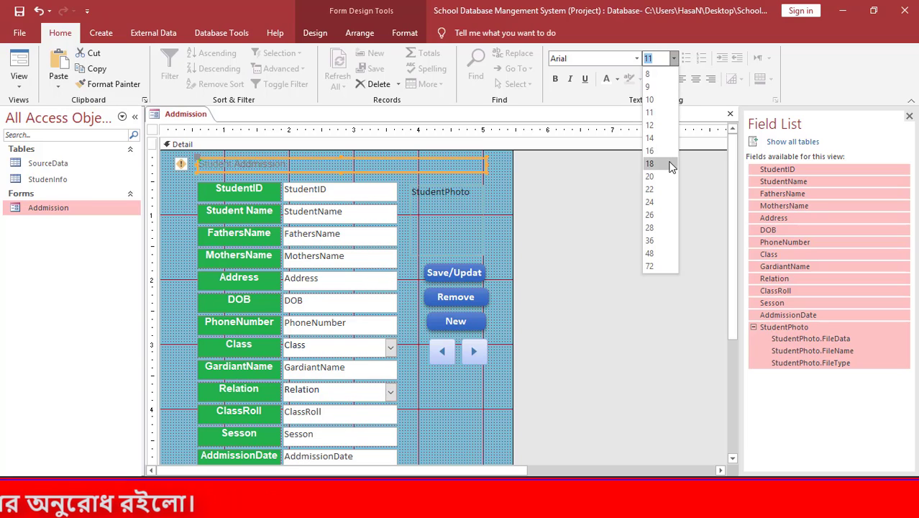
{"action": "left_click", "coordinate": [650, 151]}
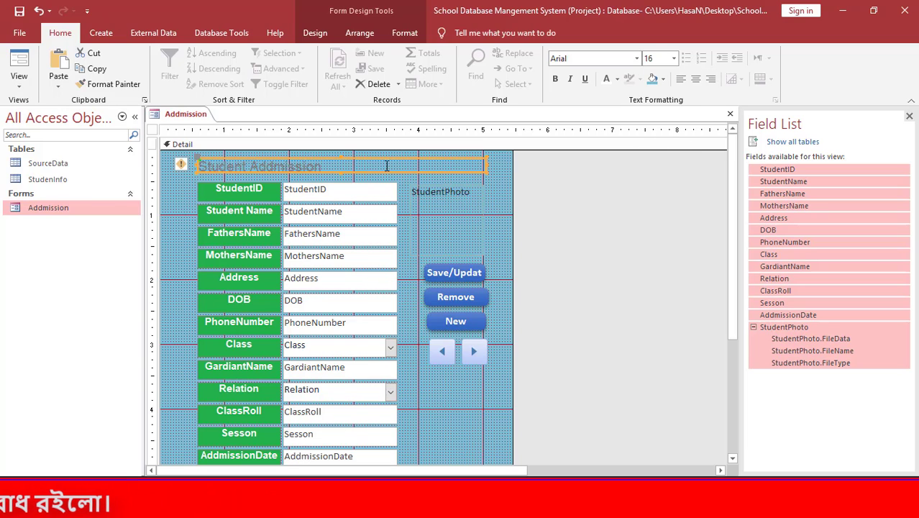
{"action": "left_click_drag", "start_coordinate": [342, 157], "coordinate": [341, 153]}
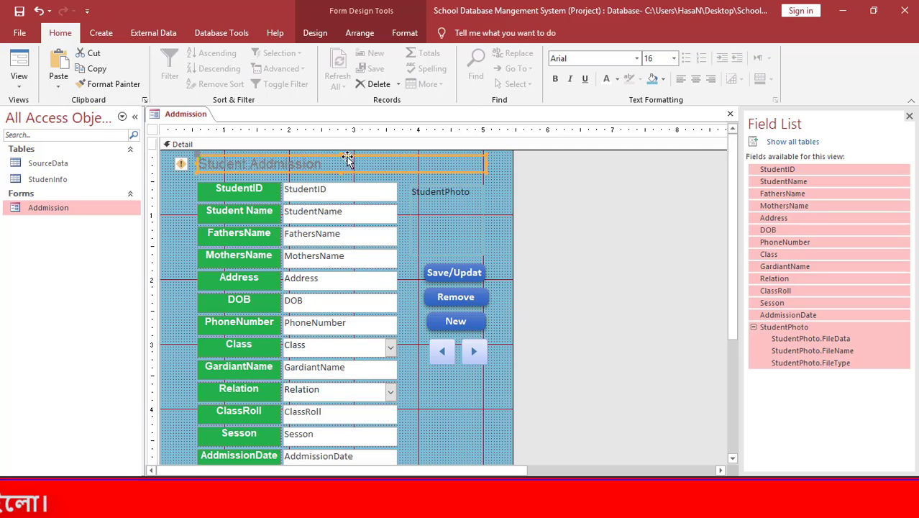
Center the Student Addmission title, make it bold and color its text green.
{"action": "left_click", "coordinate": [696, 79]}
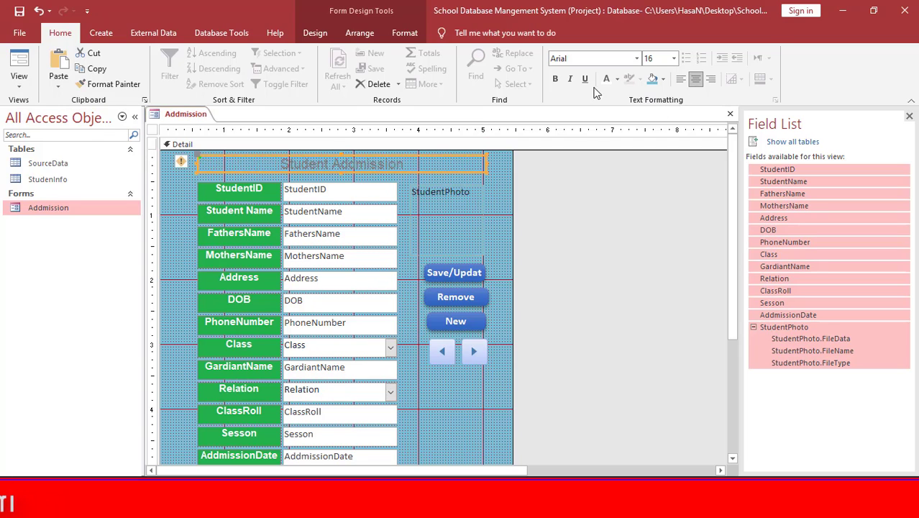
{"action": "left_click", "coordinate": [554, 78]}
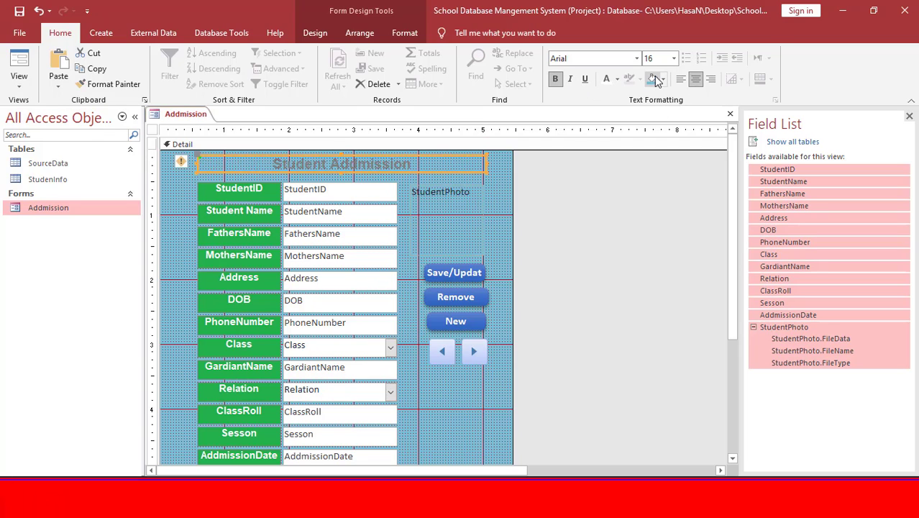
{"action": "left_click", "coordinate": [617, 79]}
{"action": "left_click", "coordinate": [662, 270]}
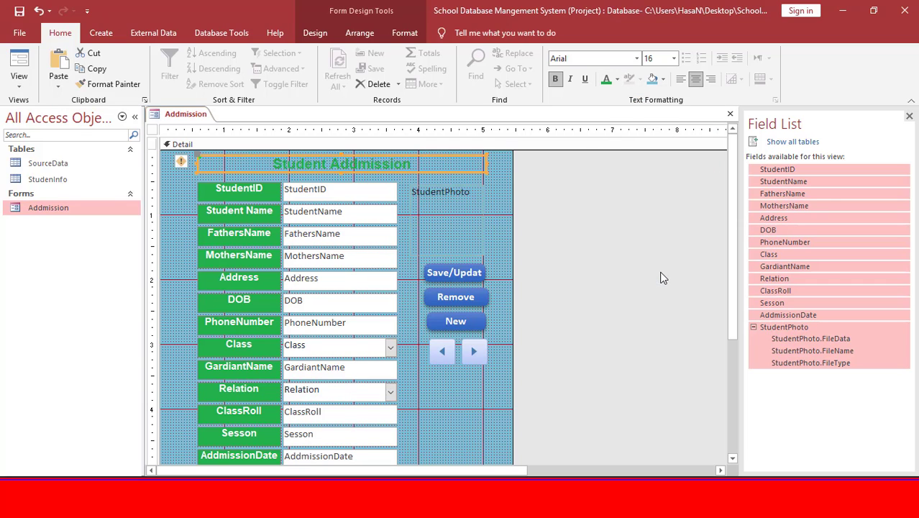
Change the Student Addmission title's text color to white and underline it.
{"action": "left_click", "coordinate": [617, 79]}
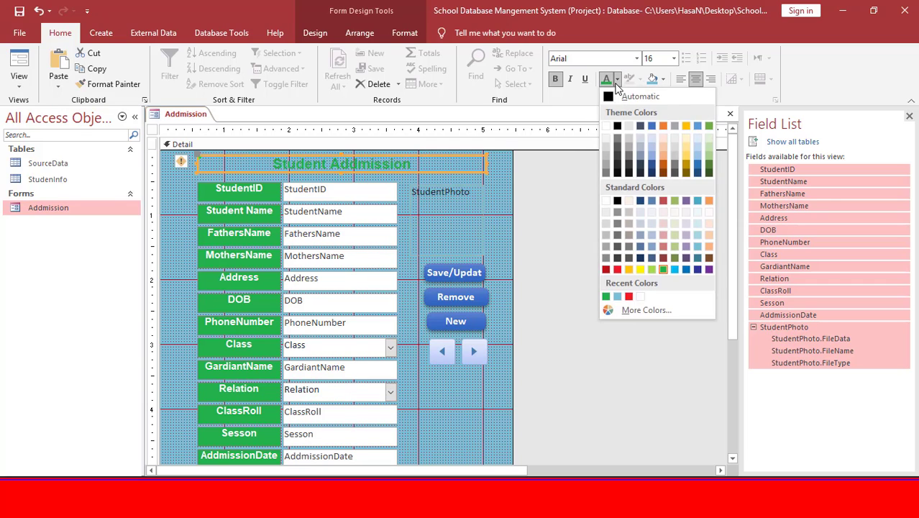
{"action": "left_click", "coordinate": [628, 79]}
{"action": "left_click", "coordinate": [622, 82]}
{"action": "left_click", "coordinate": [604, 128]}
{"action": "left_click", "coordinate": [505, 180]}
{"action": "left_click", "coordinate": [420, 168]}
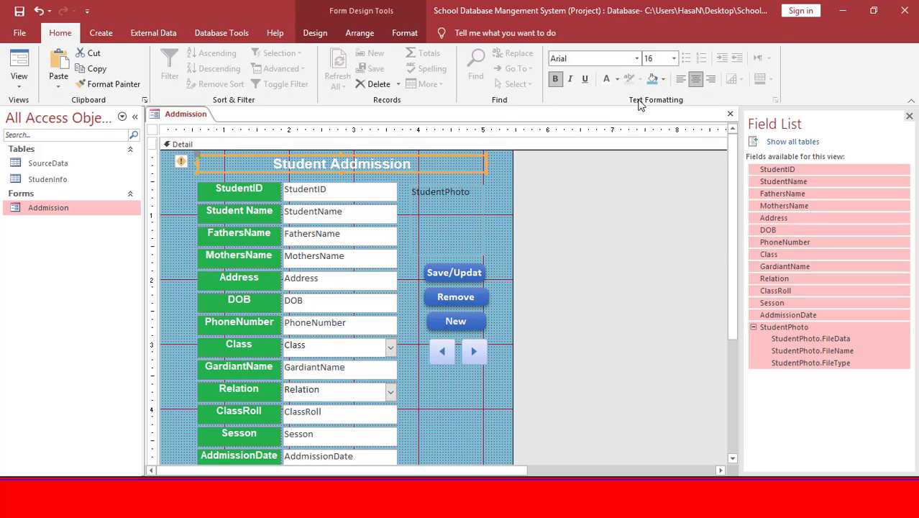
{"action": "left_click", "coordinate": [587, 81]}
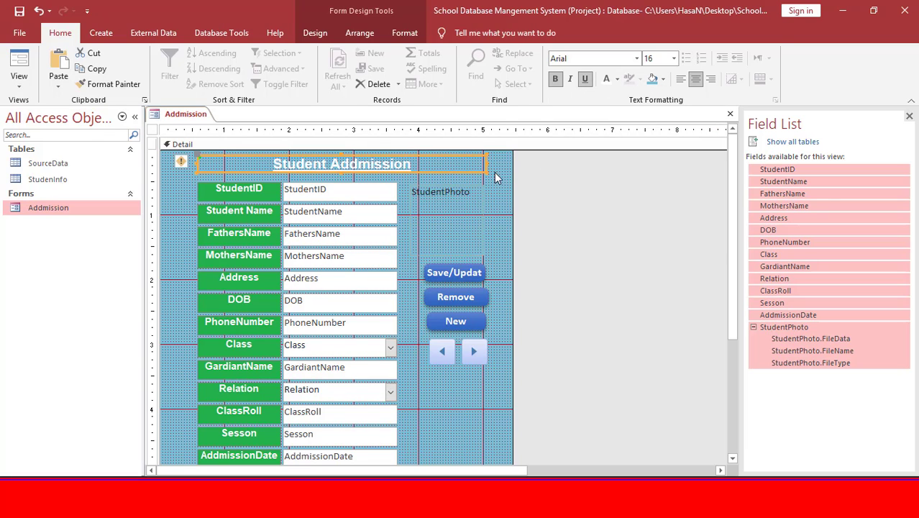
{"action": "left_click", "coordinate": [495, 174]}
{"action": "scroll", "coordinate": [511, 209], "scroll_direction": "down", "scroll_amount": 3}
{"action": "scroll", "coordinate": [511, 208], "scroll_direction": "up", "scroll_amount": 3}
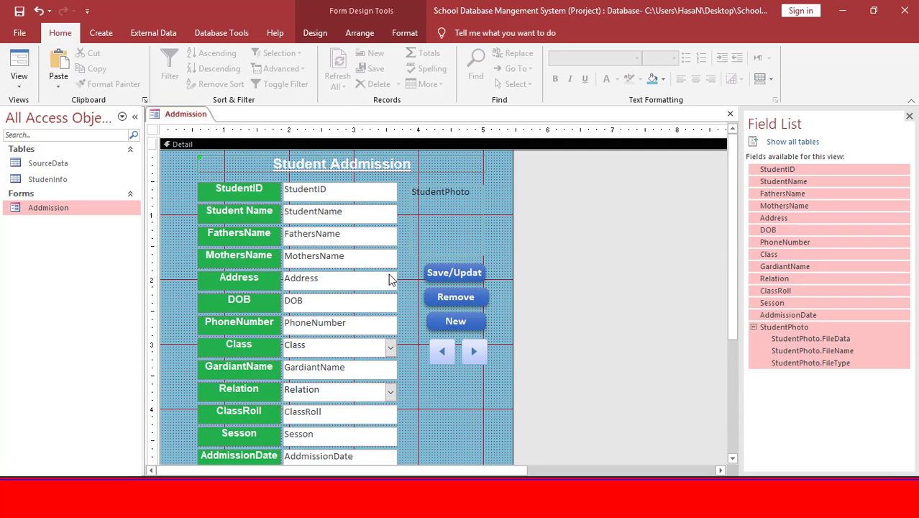
Close the form's design and open the Addmission form in its pop-up window.
{"action": "key", "text": "ctrl+w"}
{"action": "double_click", "coordinate": [62, 207]}
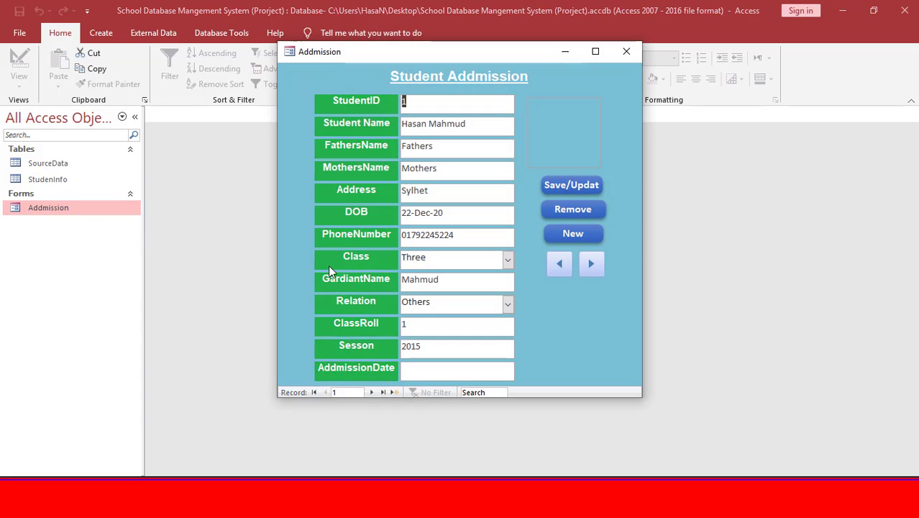
{"action": "left_click_drag", "start_coordinate": [515, 60], "coordinate": [502, 44]}
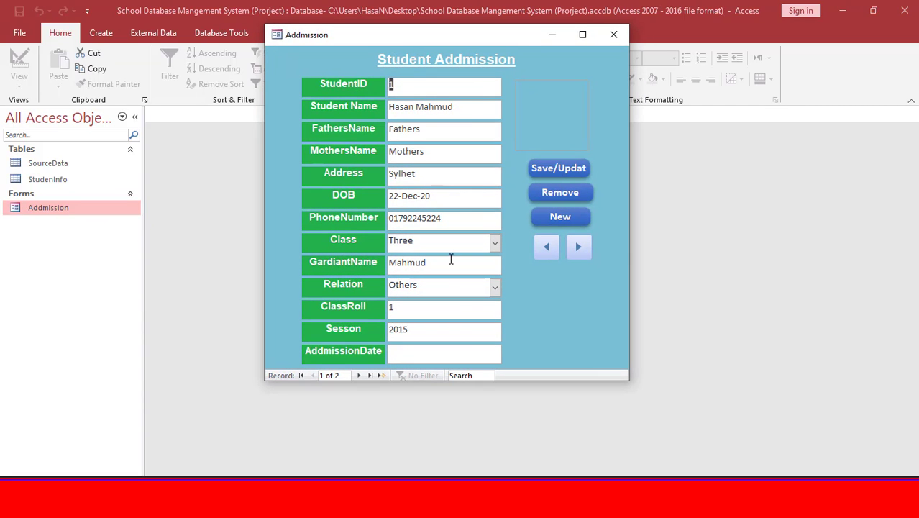
Test the arrow buttons by paging between the first two records and trying to go back past the first one.
{"action": "left_click", "coordinate": [581, 248]}
{"action": "left_click", "coordinate": [547, 247]}
{"action": "left_click", "coordinate": [577, 247]}
{"action": "double_click", "coordinate": [549, 246]}
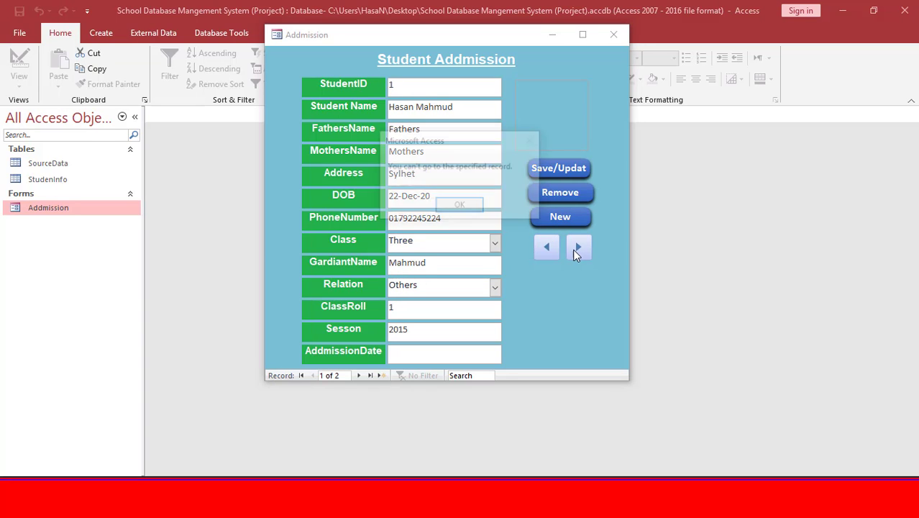
{"action": "left_click", "coordinate": [462, 205]}
{"action": "left_click_drag", "start_coordinate": [505, 40], "coordinate": [524, 63]}
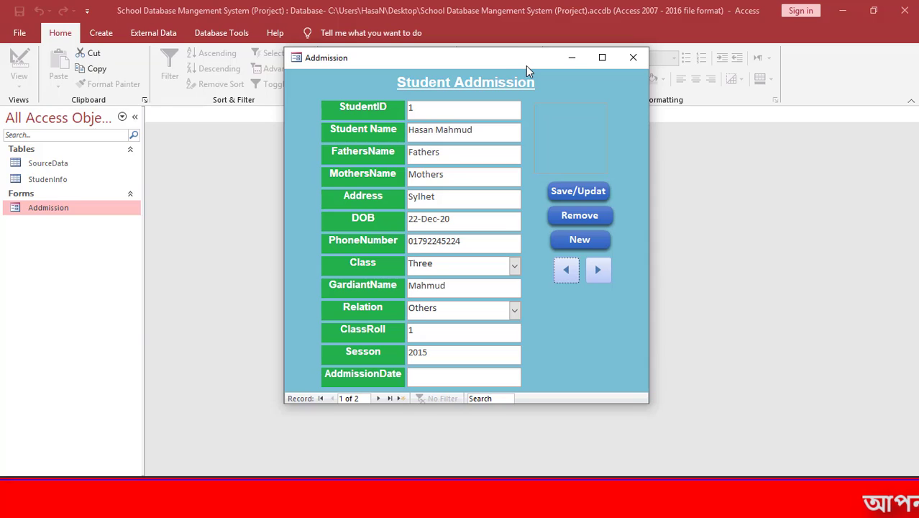
{"action": "left_click", "coordinate": [598, 269]}
{"action": "left_click", "coordinate": [566, 269]}
{"action": "left_click", "coordinate": [568, 272]}
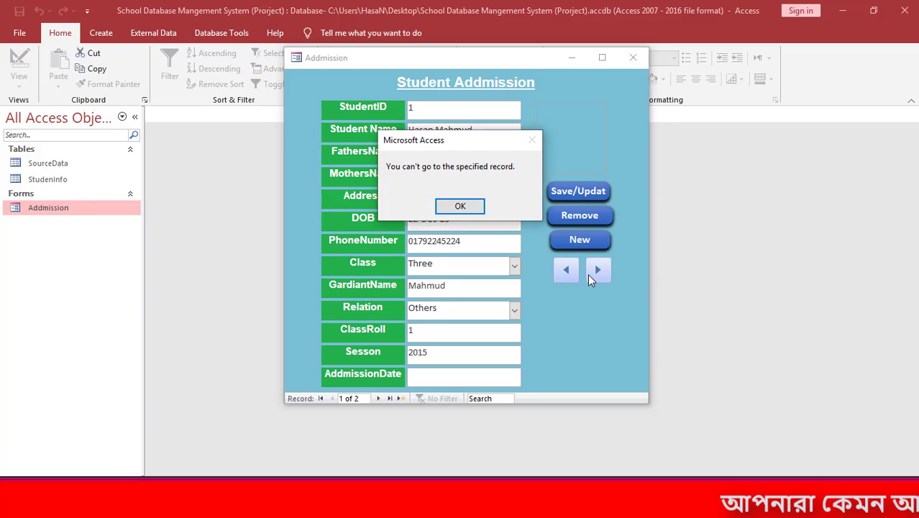
{"action": "key", "text": "Return"}
Test the arrow buttons further by advancing to the blank record, trying to go past it, and paging back through the student records.
{"action": "left_click", "coordinate": [598, 269]}
{"action": "left_click", "coordinate": [598, 269]}
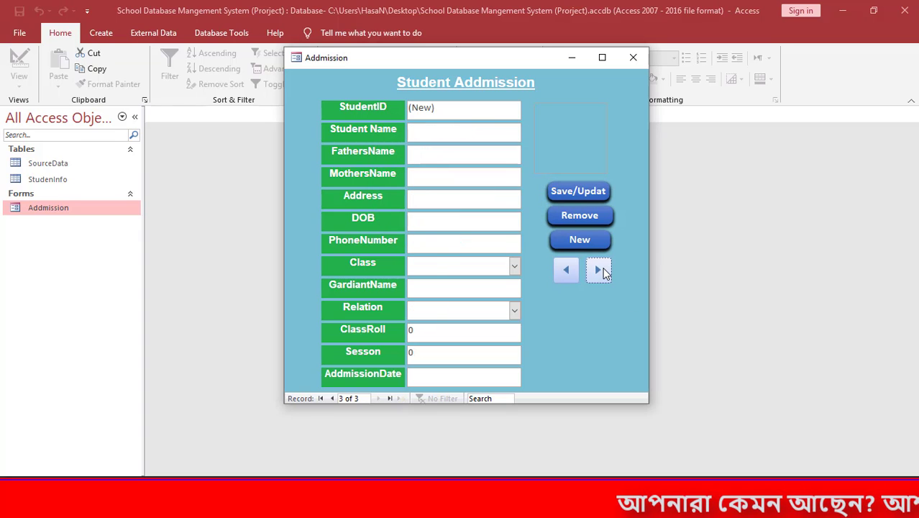
{"action": "left_click", "coordinate": [597, 269]}
{"action": "key", "text": "Return"}
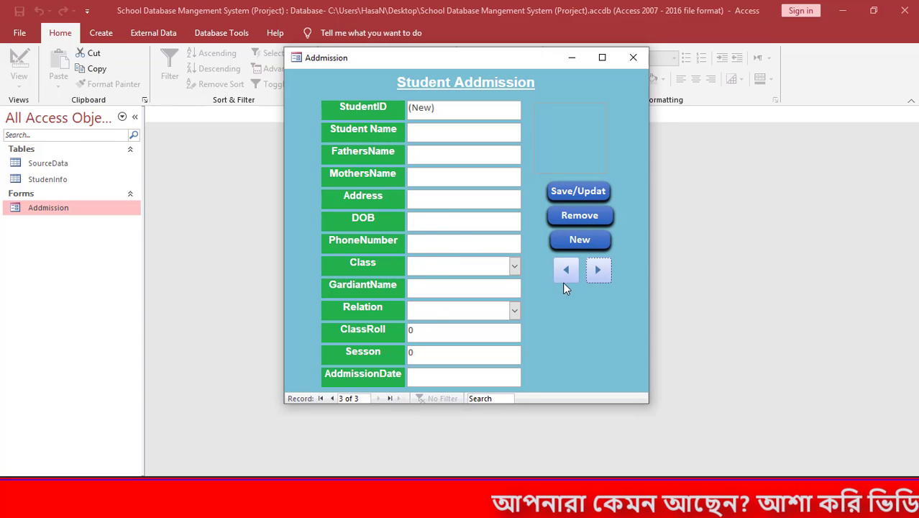
{"action": "left_click", "coordinate": [565, 270]}
{"action": "left_click", "coordinate": [565, 270]}
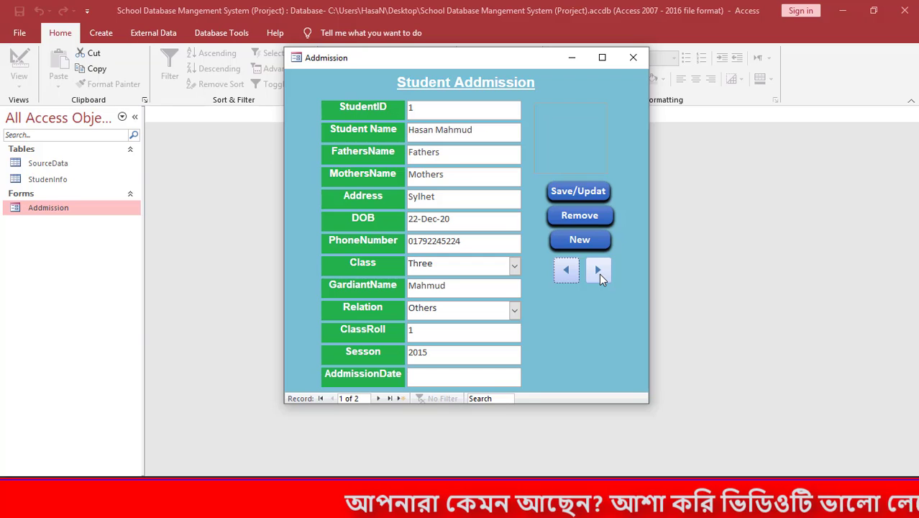
{"action": "left_click", "coordinate": [598, 272]}
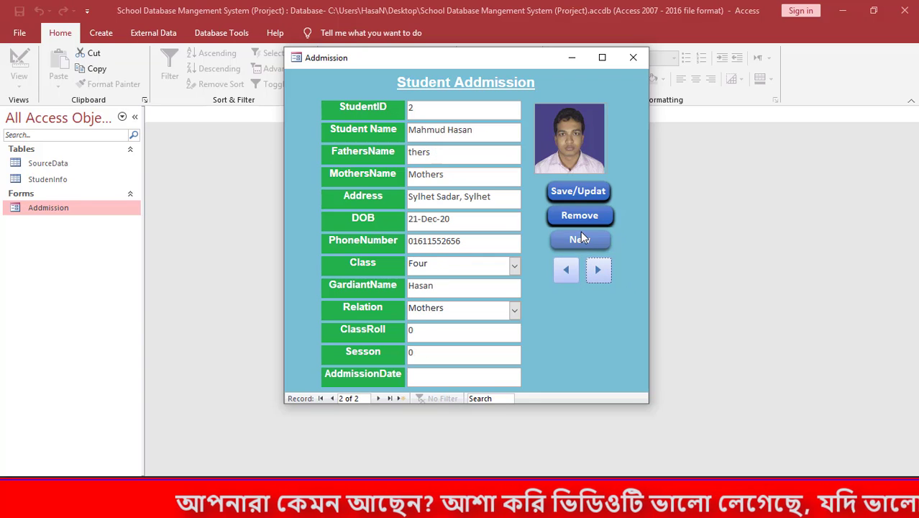
{"action": "left_click", "coordinate": [566, 270]}
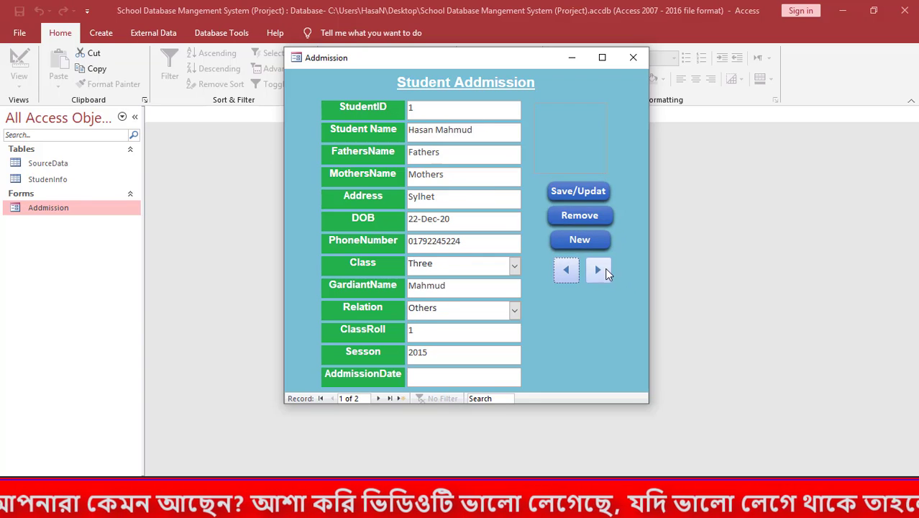
{"action": "left_click", "coordinate": [598, 270]}
Start a new student record and test the Class list by picking Three and then Four.
{"action": "left_click", "coordinate": [582, 242]}
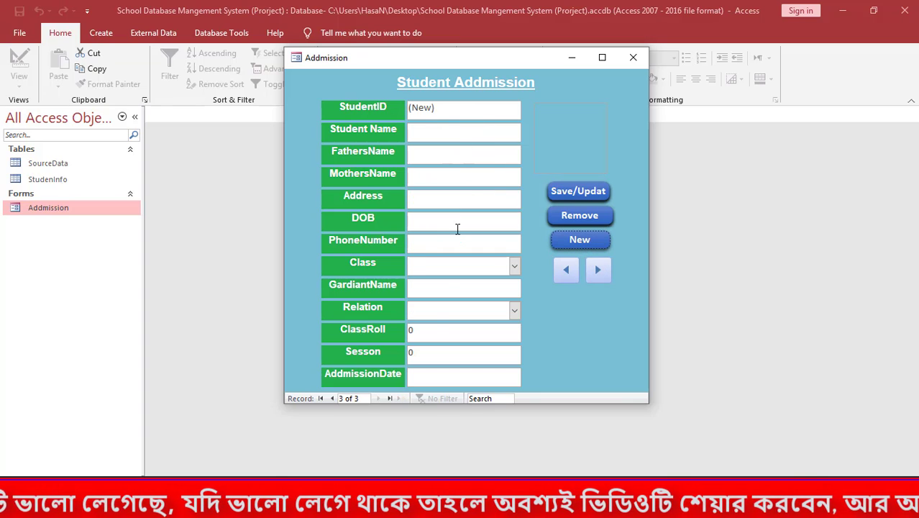
{"action": "left_click", "coordinate": [458, 139]}
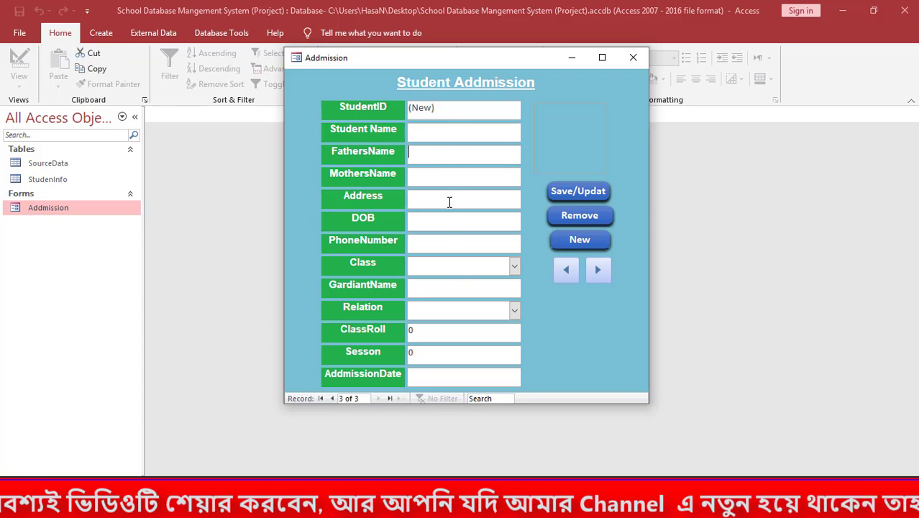
{"action": "left_click", "coordinate": [514, 265]}
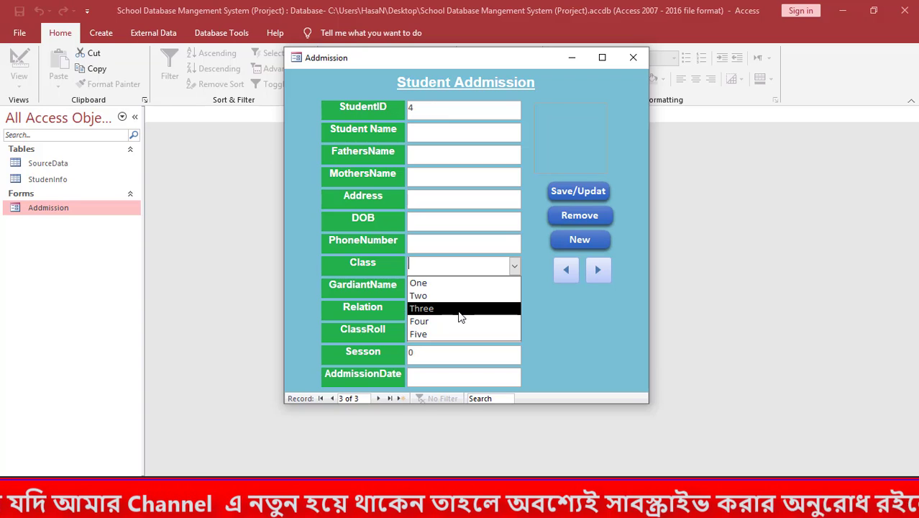
{"action": "left_click", "coordinate": [460, 318]}
{"action": "left_click", "coordinate": [514, 268]}
{"action": "left_click", "coordinate": [467, 334]}
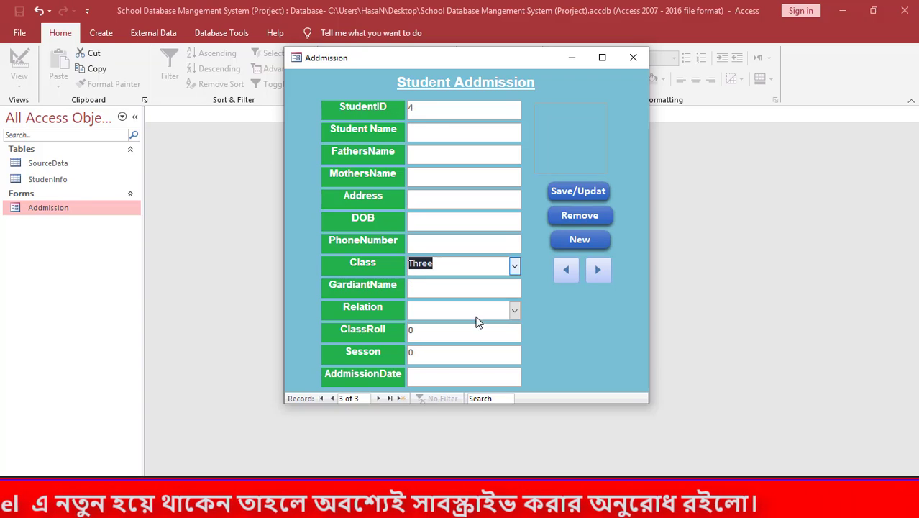
{"action": "left_click", "coordinate": [516, 266]}
{"action": "left_click", "coordinate": [471, 322]}
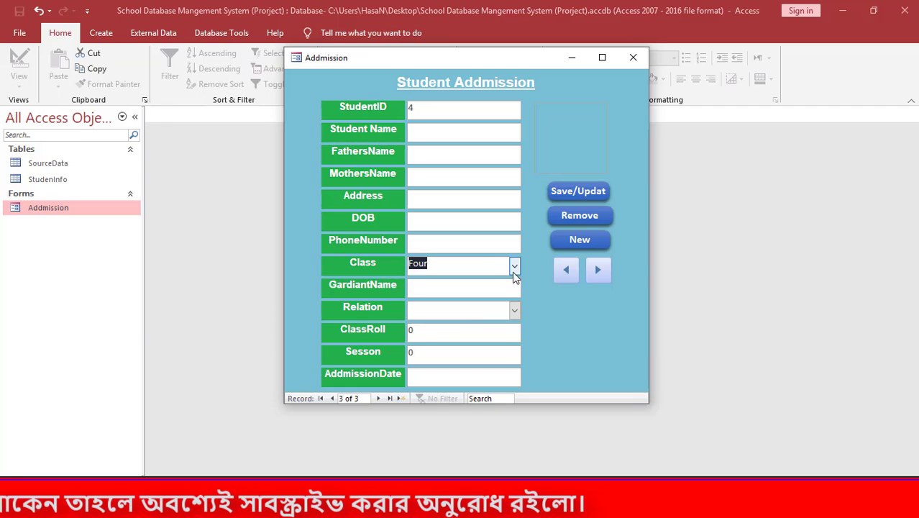
Test the Class list further by choosing Two and One, return to Two, and discard the record entry.
{"action": "left_click", "coordinate": [513, 267]}
{"action": "left_click", "coordinate": [510, 296]}
{"action": "left_click", "coordinate": [510, 266]}
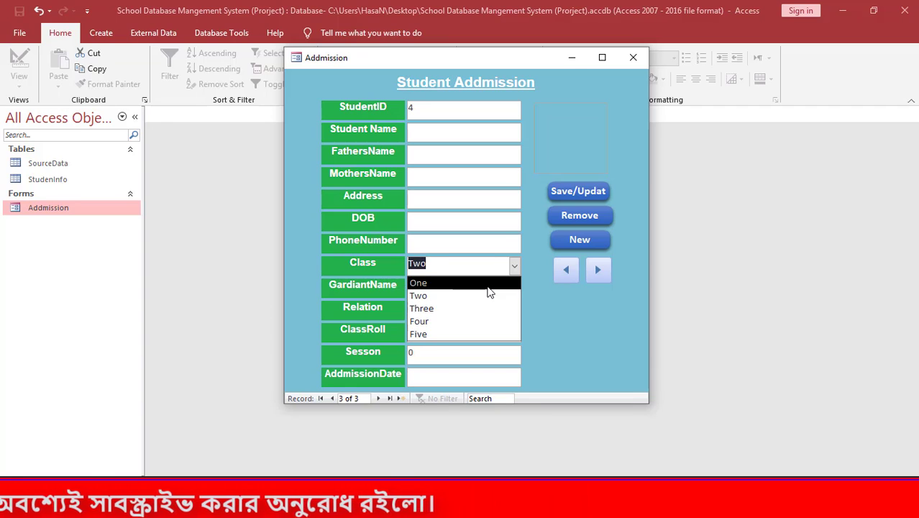
{"action": "left_click", "coordinate": [468, 283]}
{"action": "left_click", "coordinate": [513, 267]}
{"action": "left_click", "coordinate": [491, 296]}
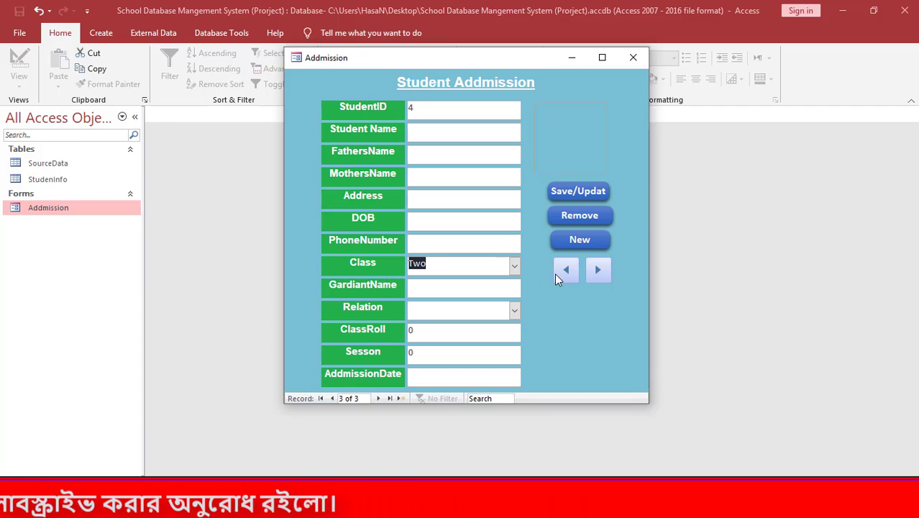
{"action": "left_click", "coordinate": [517, 270]}
{"action": "left_click", "coordinate": [511, 269]}
{"action": "key", "text": "Escape"}
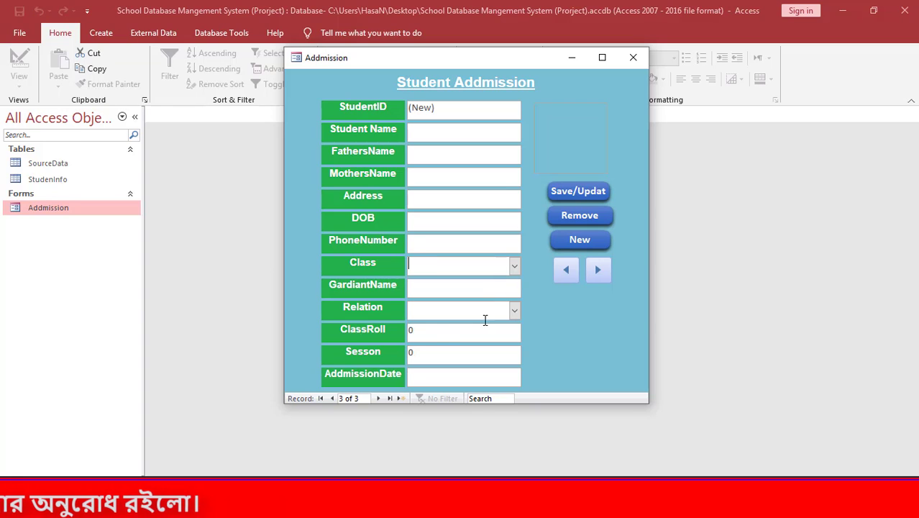
Test the Relation list by trying Sister, Others and Mothers, and set Relation to Others.
{"action": "left_click", "coordinate": [515, 310]}
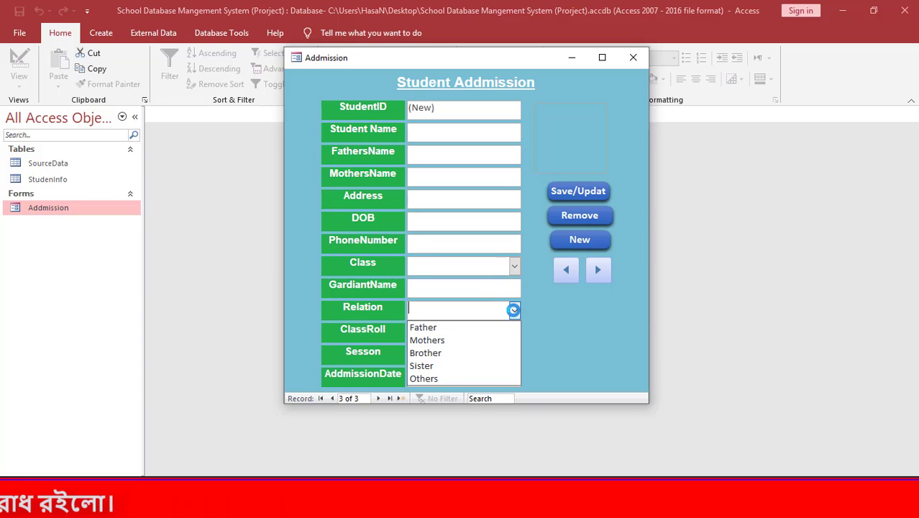
{"action": "left_click", "coordinate": [471, 365]}
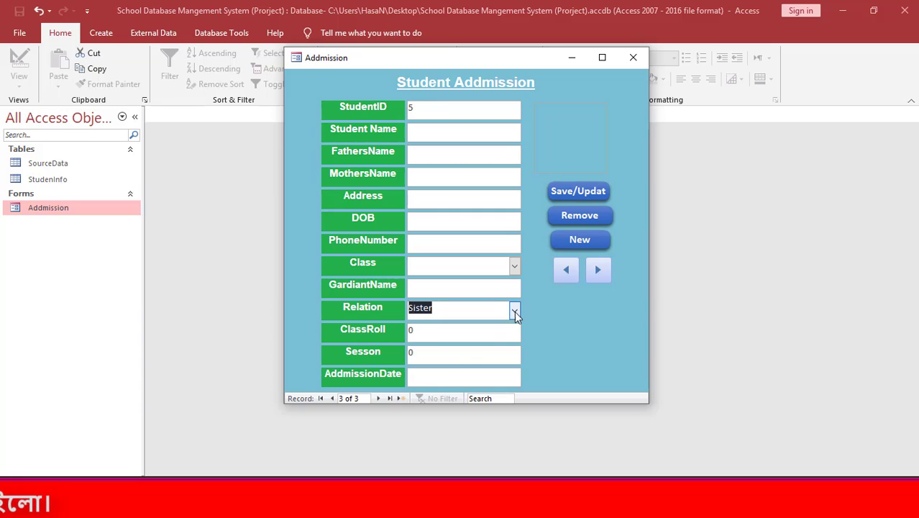
{"action": "left_click", "coordinate": [514, 310]}
{"action": "left_click", "coordinate": [480, 378]}
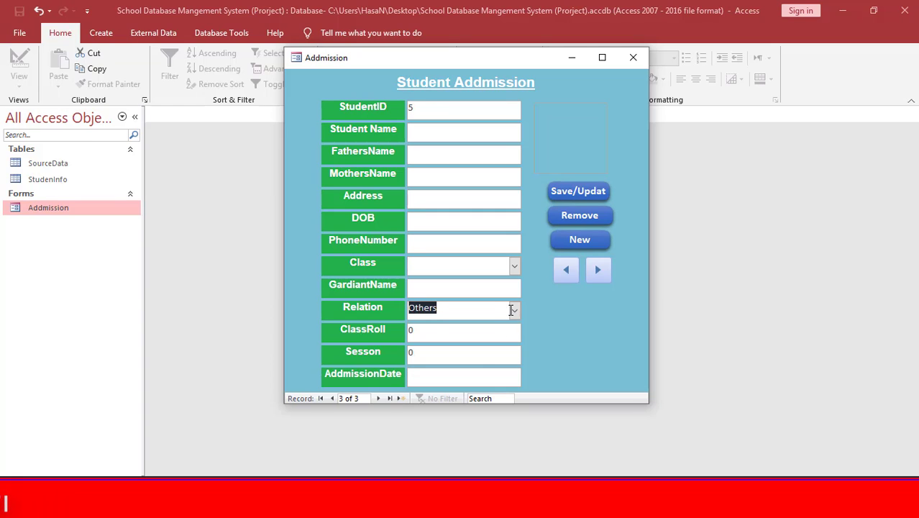
{"action": "left_click", "coordinate": [515, 310]}
{"action": "left_click", "coordinate": [478, 365]}
{"action": "left_click", "coordinate": [515, 310]}
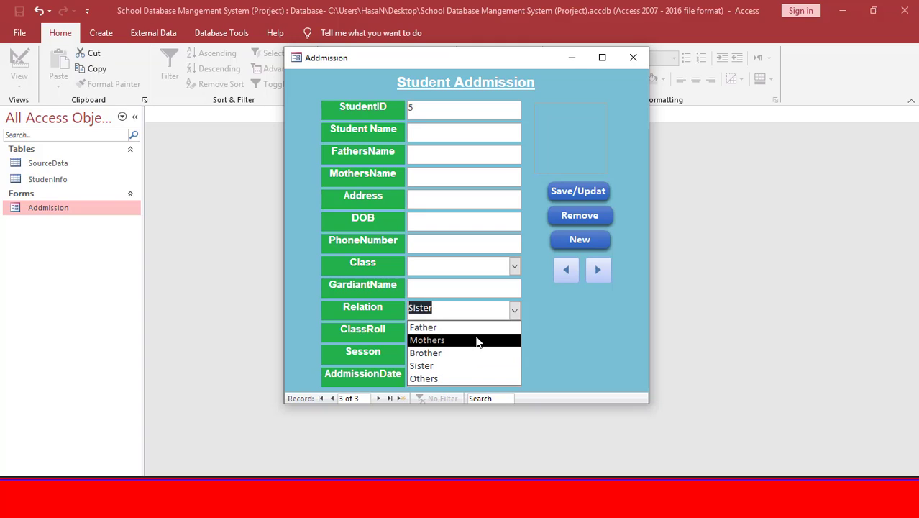
{"action": "left_click", "coordinate": [477, 341]}
{"action": "left_click", "coordinate": [514, 310]}
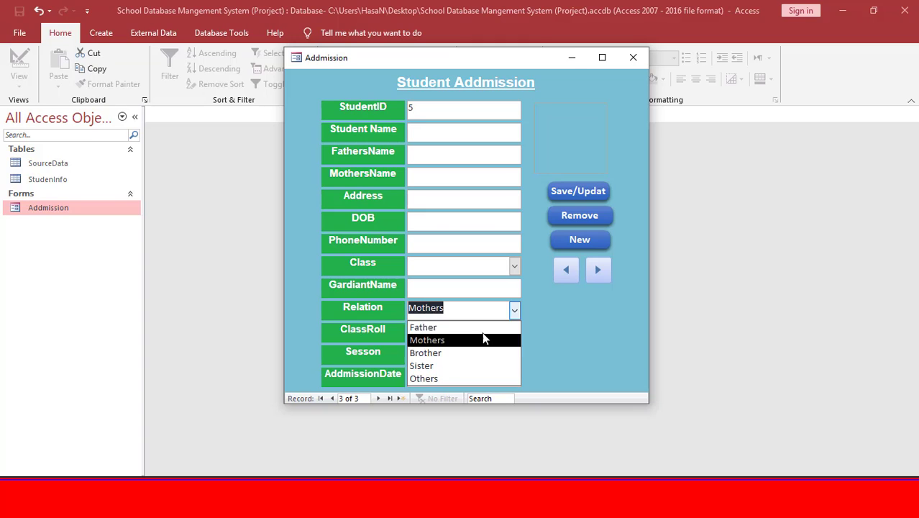
{"action": "left_click", "coordinate": [449, 375]}
Move through the Class options on the new record without choosing one, and close the Addmission form.
{"action": "left_click", "coordinate": [514, 266]}
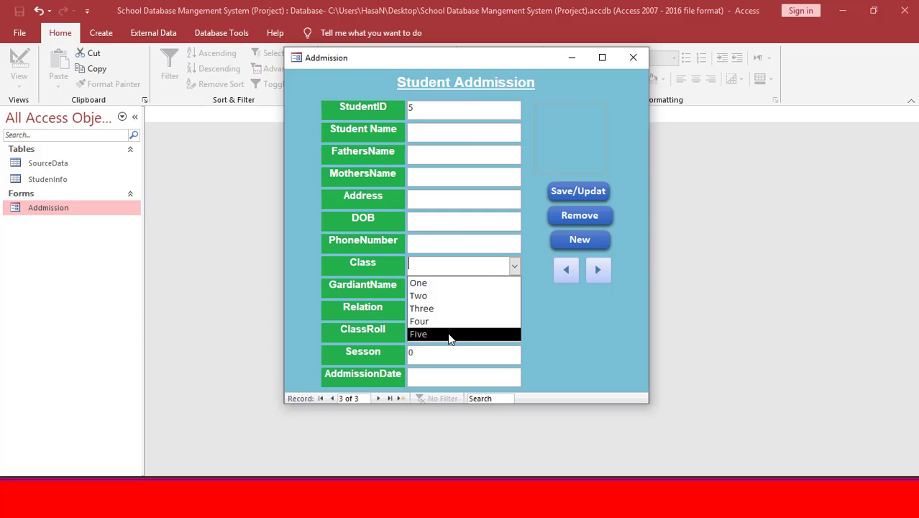
{"action": "key", "text": "Up"}
{"action": "key", "text": "Down"}
{"action": "key", "text": "Up"}
{"action": "key", "text": "Up"}
{"action": "key", "text": "Up"}
{"action": "key", "text": "Up"}
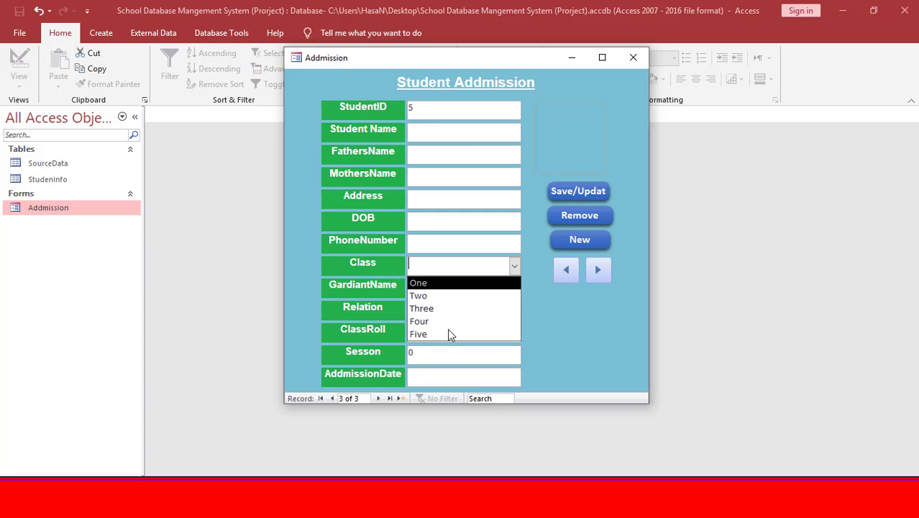
{"action": "key", "text": "Down"}
{"action": "key", "text": "Up"}
{"action": "key", "text": "Escape"}
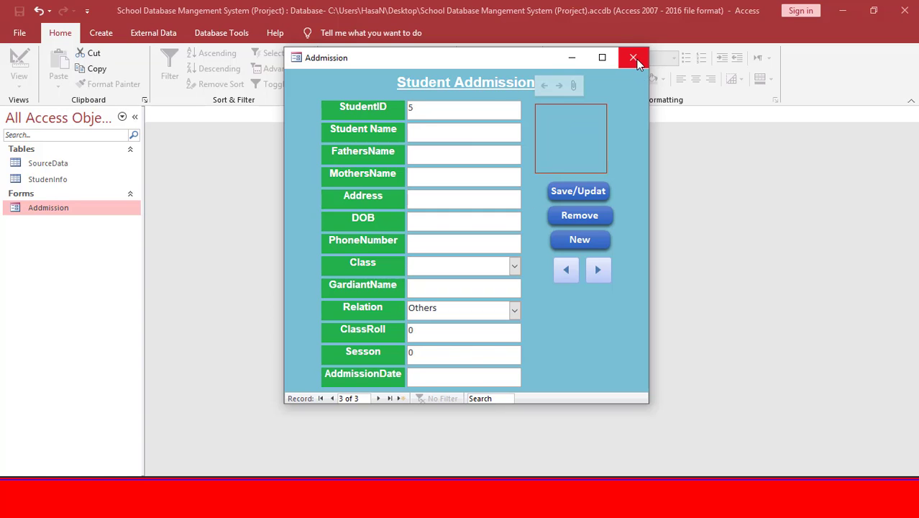
{"action": "left_click", "coordinate": [633, 58]}
Add a new row to the SourceData table with Seven as the Class and no Relation.
{"action": "right_click", "coordinate": [63, 167]}
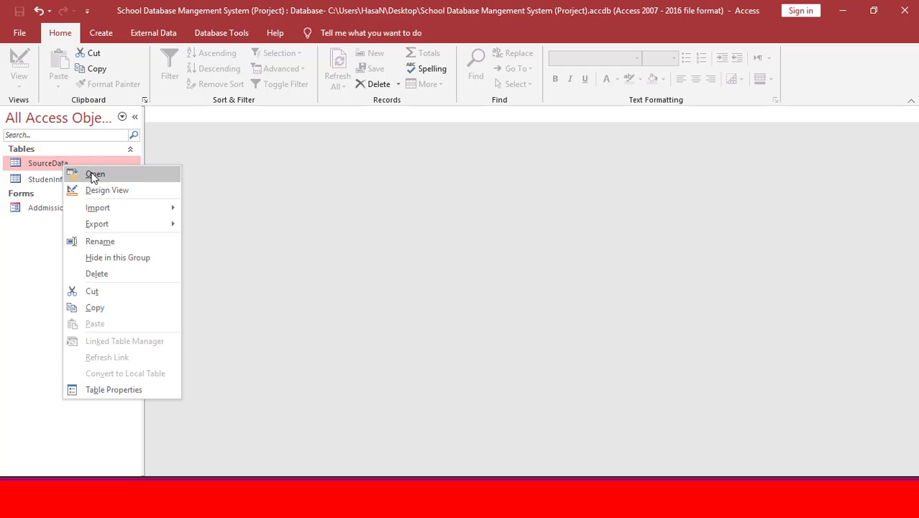
{"action": "left_click", "coordinate": [105, 188]}
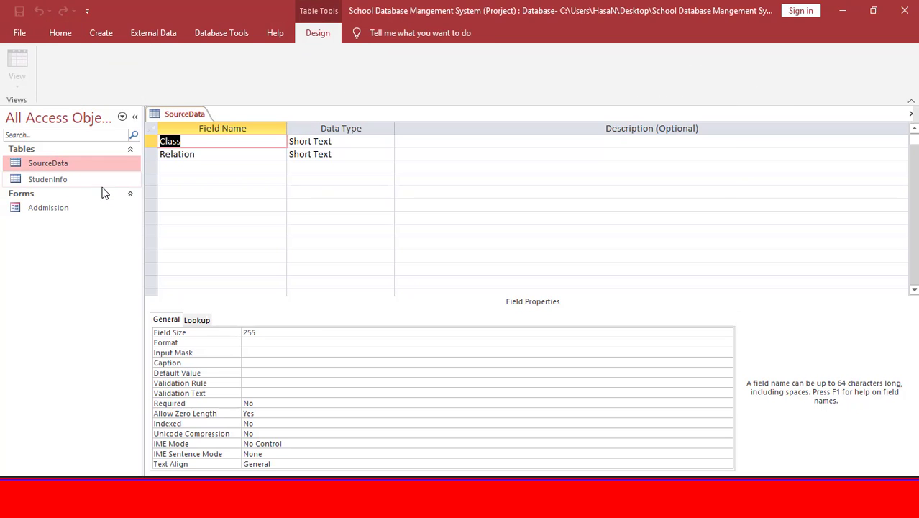
{"action": "double_click", "coordinate": [72, 163]}
{"action": "left_click", "coordinate": [209, 209]}
{"action": "type", "text": "Seven"}
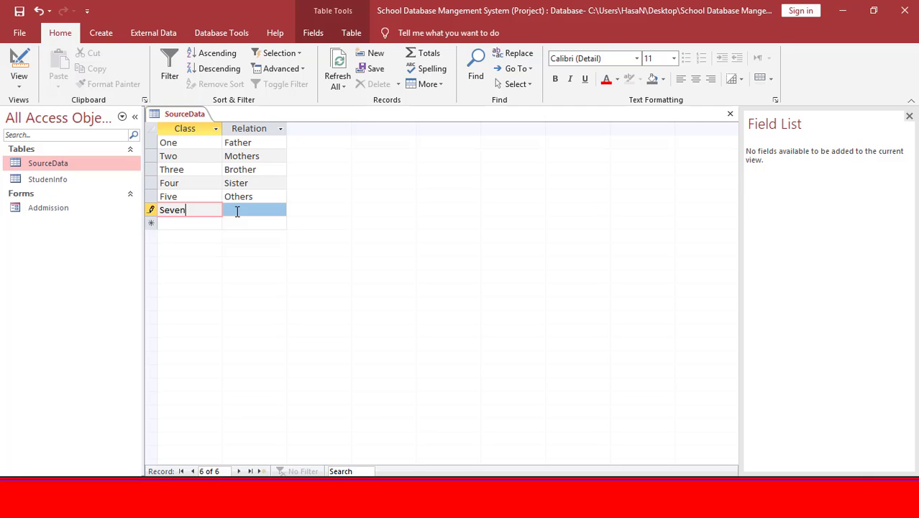
{"action": "left_click", "coordinate": [237, 210]}
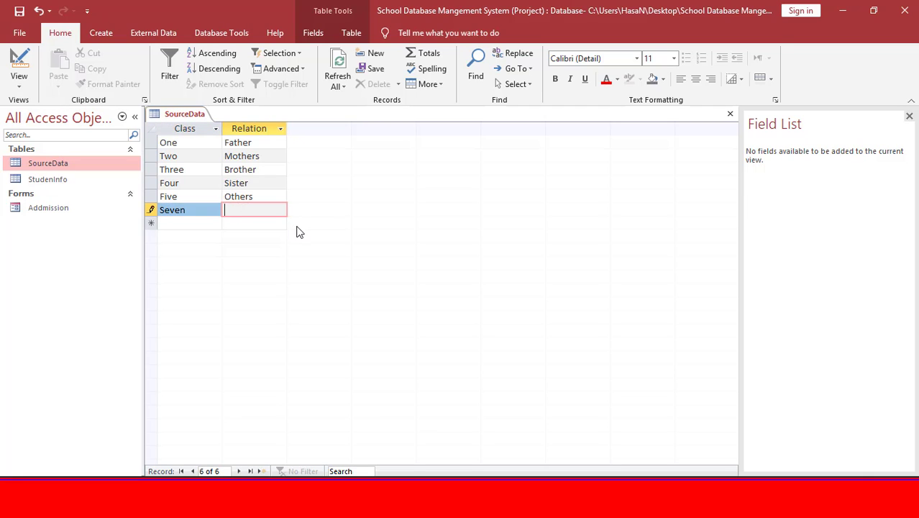
Close the SourceData table, reopen the Addmission form and examine the Class list's options.
{"action": "double_click", "coordinate": [87, 204]}
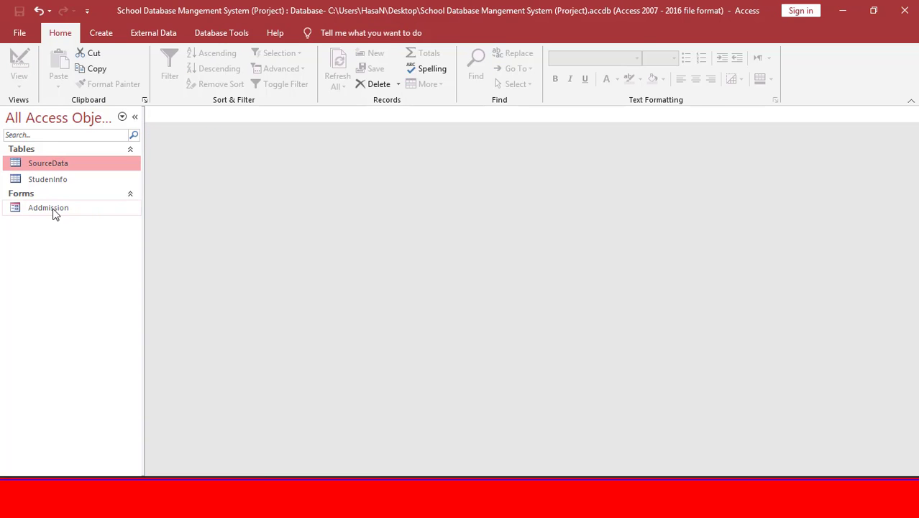
{"action": "double_click", "coordinate": [54, 208]}
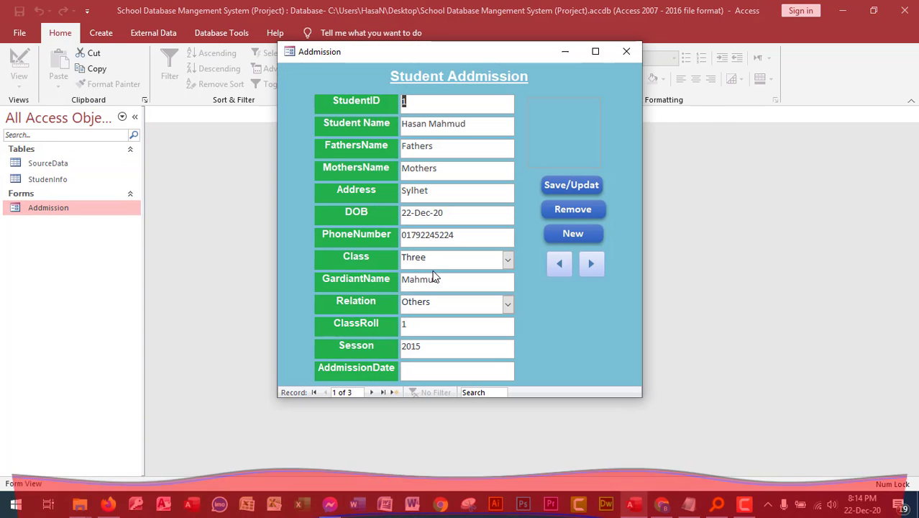
{"action": "left_click", "coordinate": [507, 260]}
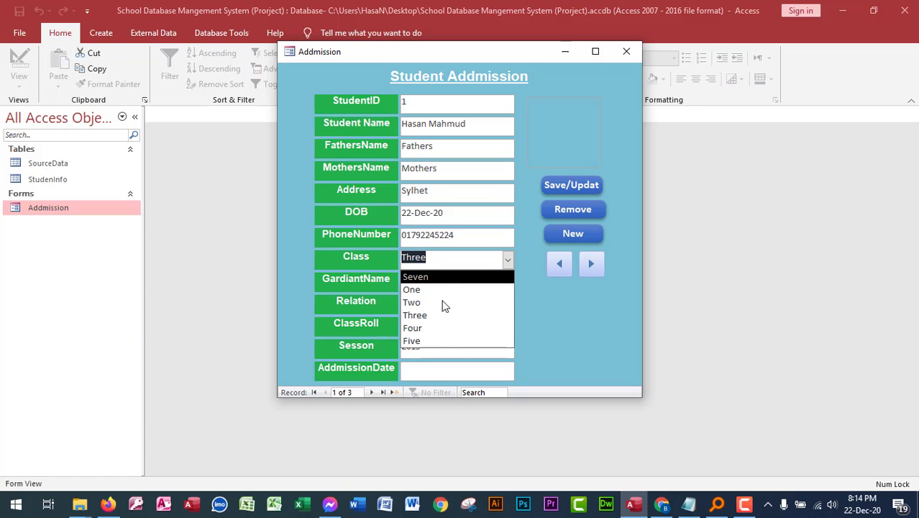
Open the file chooser for the first record's photo attachment and cancel without adding a file.
{"action": "left_click", "coordinate": [536, 165]}
{"action": "left_click", "coordinate": [567, 81]}
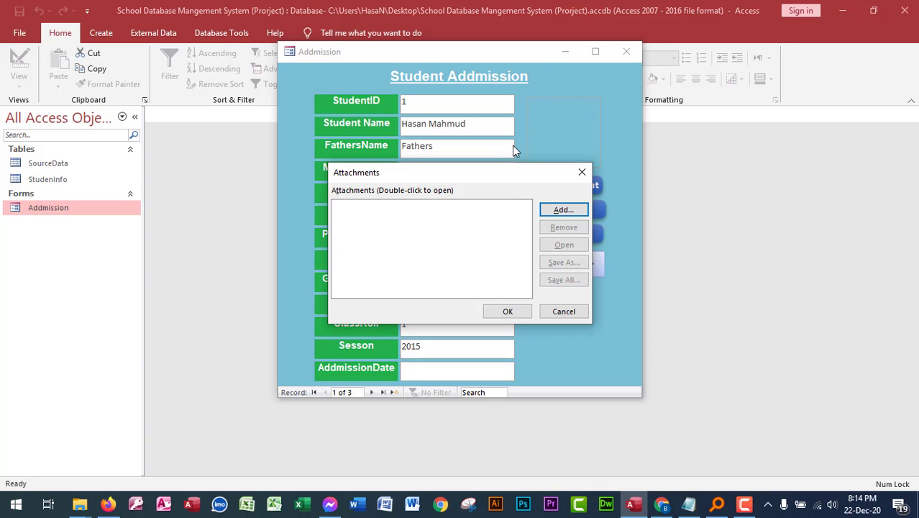
{"action": "left_click", "coordinate": [564, 209]}
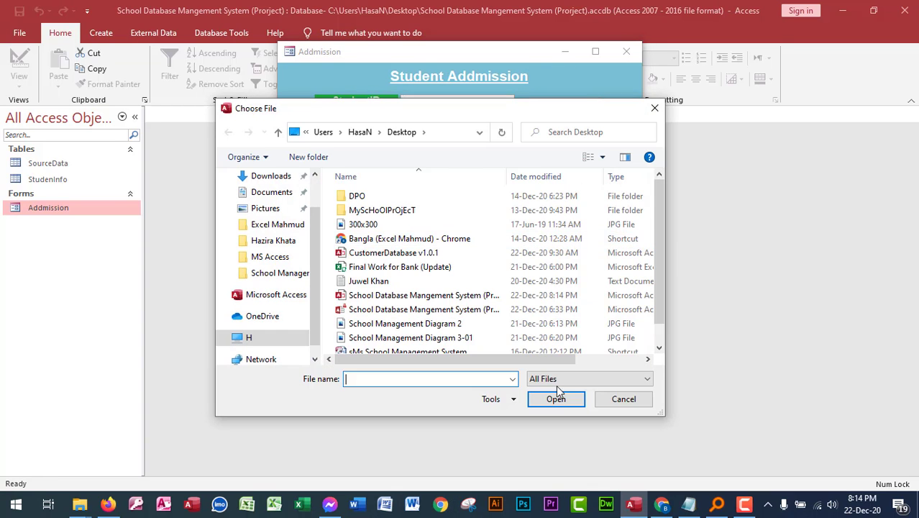
{"action": "left_click", "coordinate": [617, 400]}
{"action": "key", "text": "Escape"}
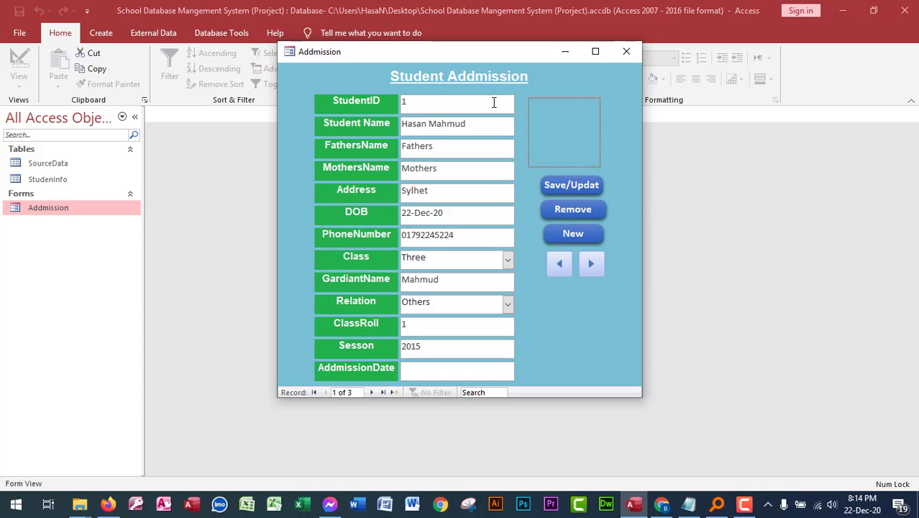
Page between the first two student records and remove the second one, confirming the deletion.
{"action": "left_click", "coordinate": [600, 263]}
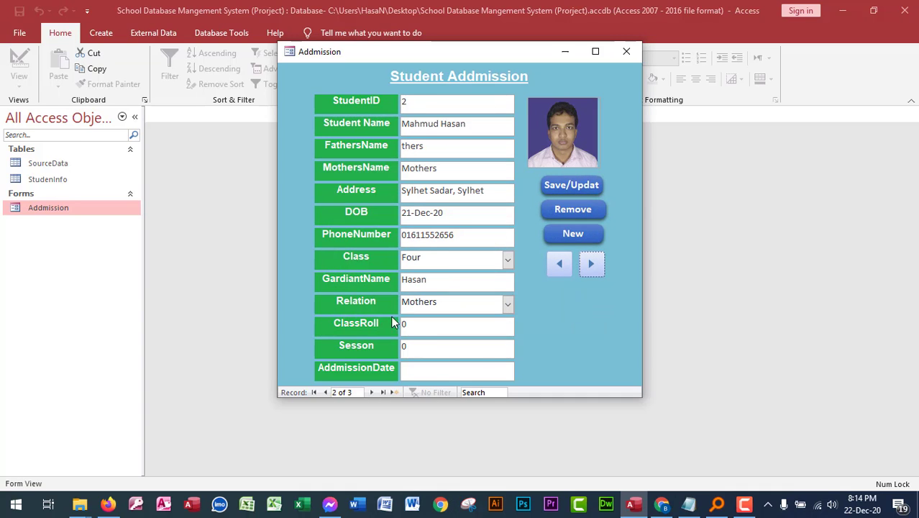
{"action": "left_click", "coordinate": [559, 264]}
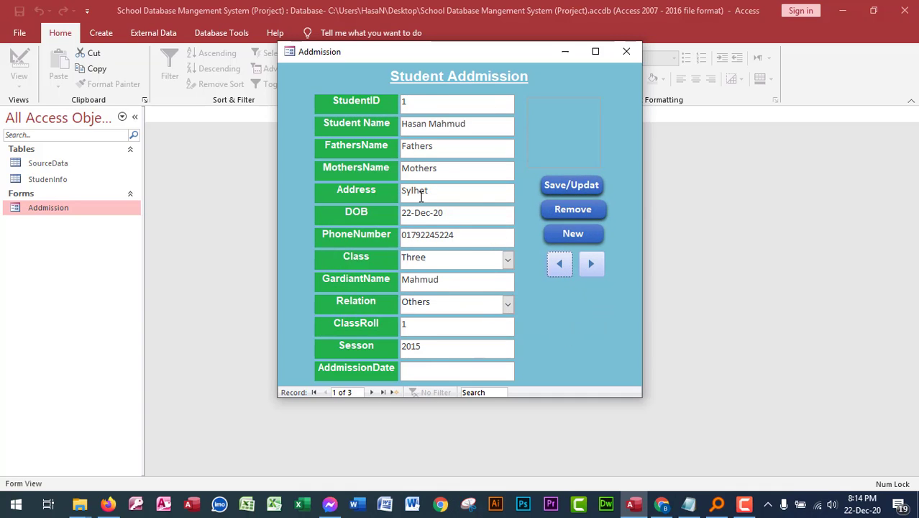
{"action": "left_click", "coordinate": [590, 265]}
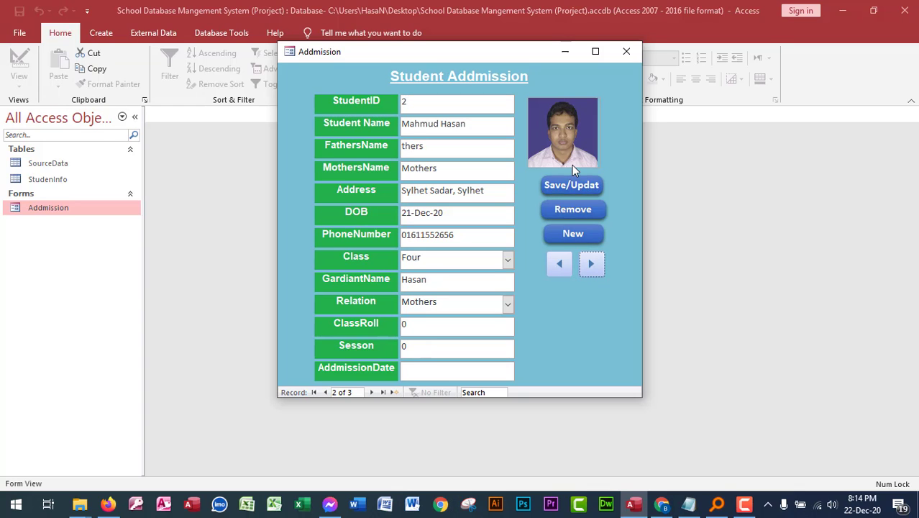
{"action": "left_click", "coordinate": [574, 215]}
{"action": "left_click", "coordinate": [438, 295]}
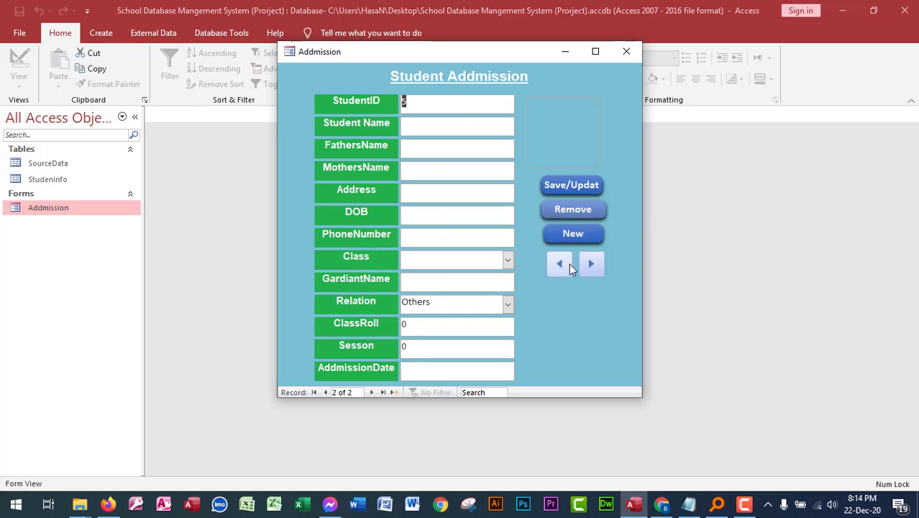
Page through the remaining records to the blank record and back to the first one, trying to go past it.
{"action": "left_click", "coordinate": [563, 267]}
{"action": "left_click", "coordinate": [589, 263]}
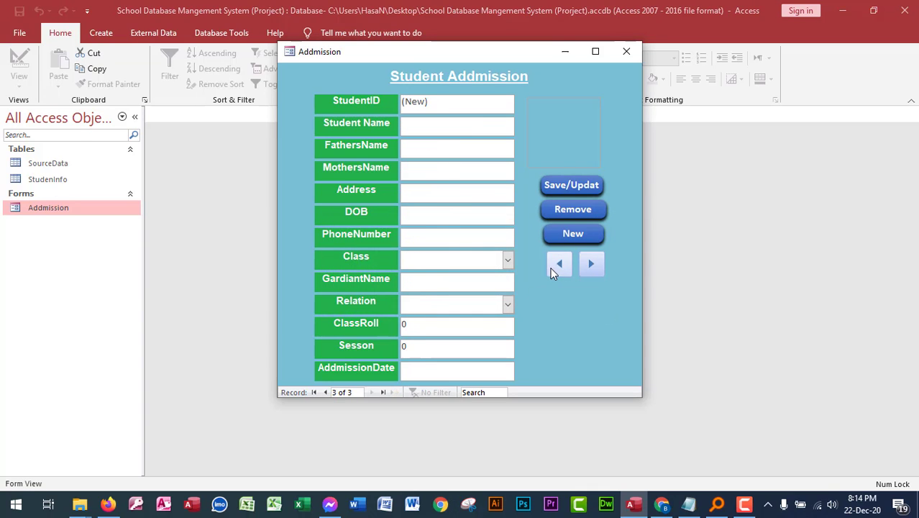
{"action": "left_click", "coordinate": [552, 272]}
{"action": "left_click", "coordinate": [554, 271]}
{"action": "left_click", "coordinate": [459, 206]}
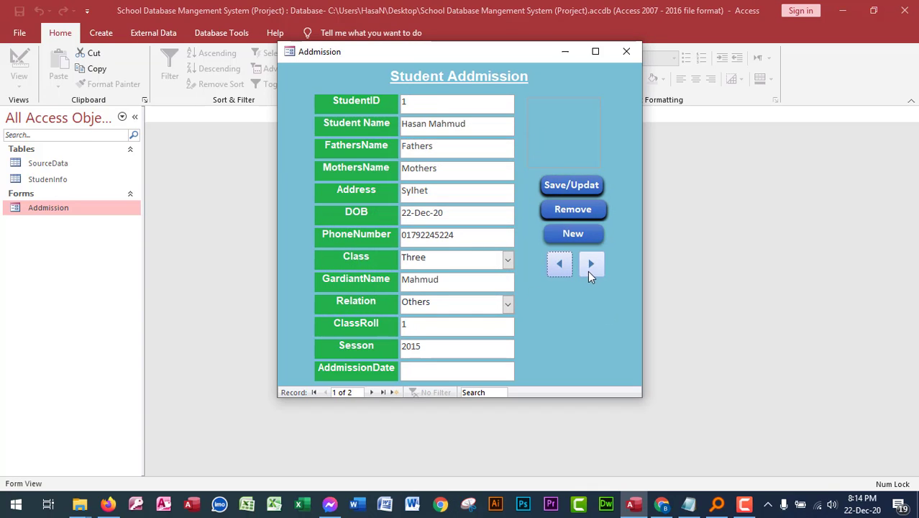
{"action": "left_click", "coordinate": [589, 266]}
{"action": "left_click", "coordinate": [562, 265]}
{"action": "left_click", "coordinate": [562, 266]}
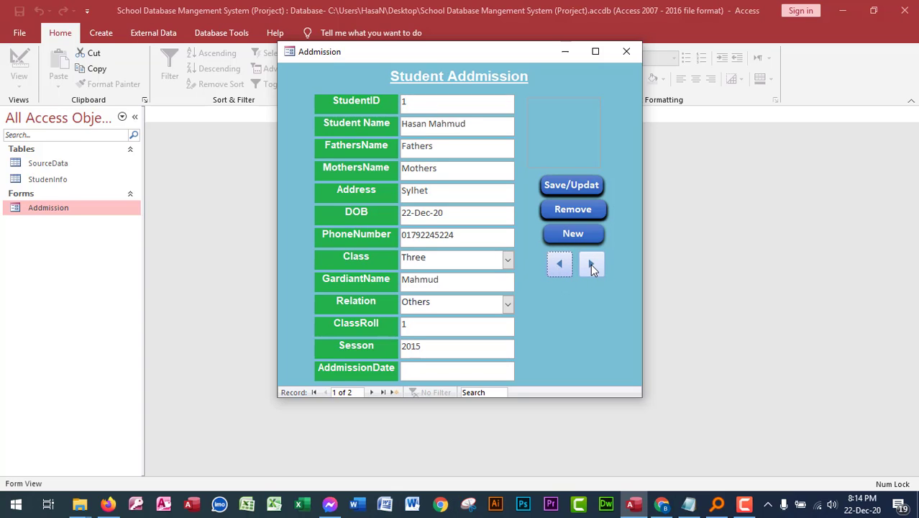
Retest the arrow buttons by moving forward and back past the first record, and advance to the blank record.
{"action": "left_click", "coordinate": [590, 264]}
{"action": "left_click", "coordinate": [591, 264]}
{"action": "left_click", "coordinate": [558, 265]}
{"action": "left_click", "coordinate": [558, 265]}
{"action": "left_click", "coordinate": [558, 265]}
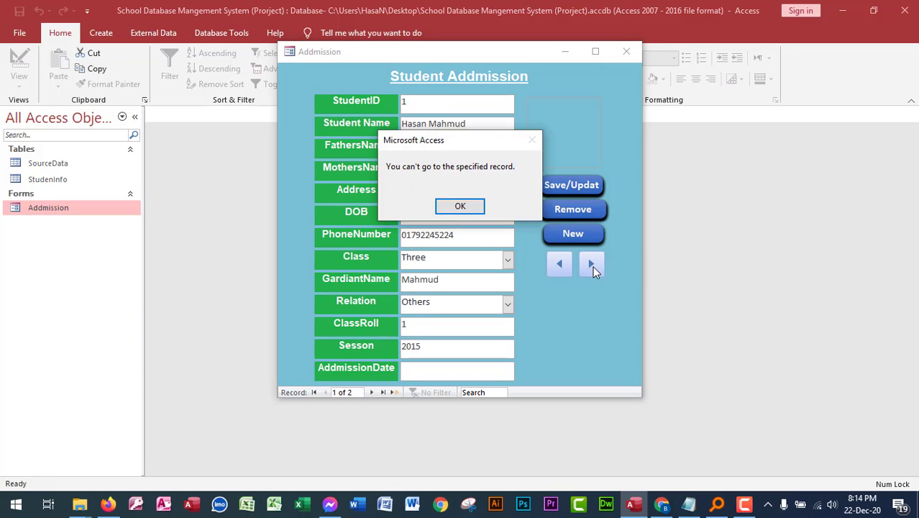
{"action": "left_click", "coordinate": [472, 213]}
{"action": "left_click", "coordinate": [601, 265]}
{"action": "left_click", "coordinate": [602, 266]}
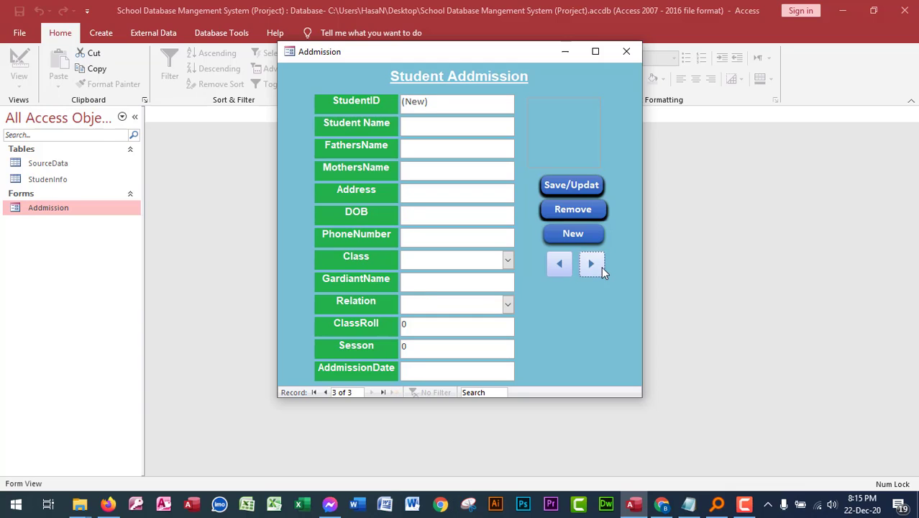
Test the Class drop-down list on the blank student record by choosing Two and replacing it with Three.
{"action": "left_click", "coordinate": [507, 261]}
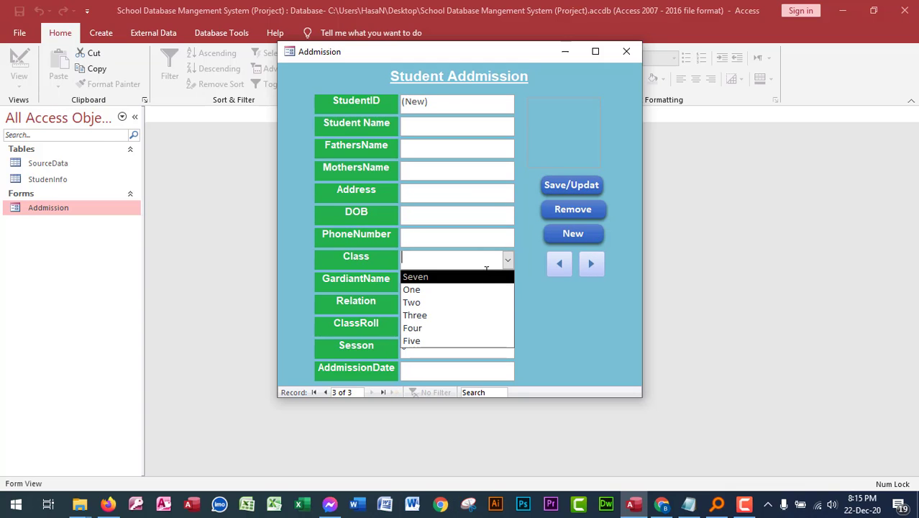
{"action": "left_click", "coordinate": [529, 282]}
{"action": "left_click", "coordinate": [509, 259]}
{"action": "left_click", "coordinate": [486, 304]}
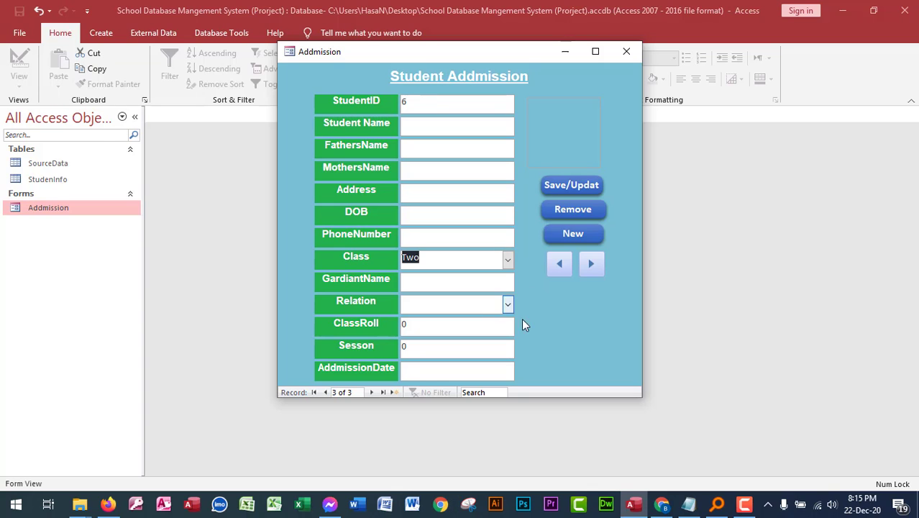
{"action": "left_click", "coordinate": [508, 263]}
{"action": "left_click", "coordinate": [468, 313]}
Switch the Addmission form from Form View to Design View.
{"action": "right_click", "coordinate": [546, 329]}
{"action": "right_click", "coordinate": [616, 120]}
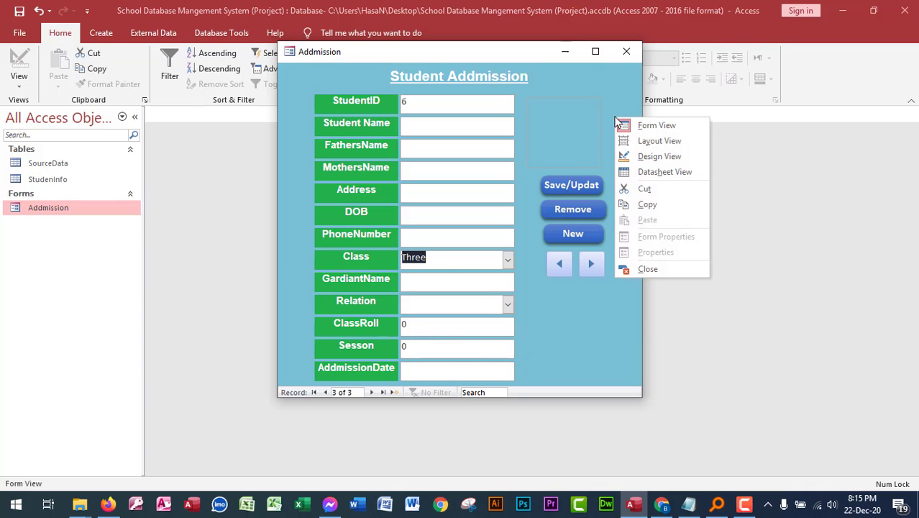
{"action": "right_click", "coordinate": [615, 98]}
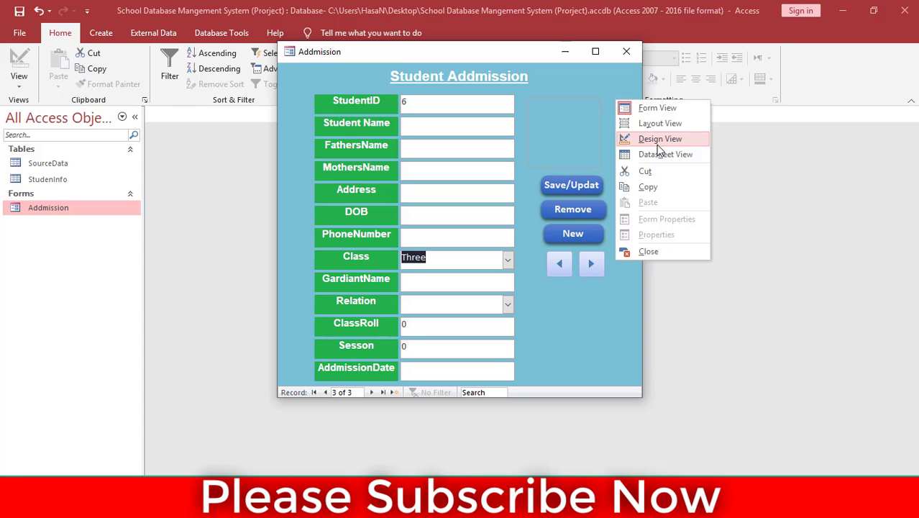
{"action": "left_click", "coordinate": [659, 141]}
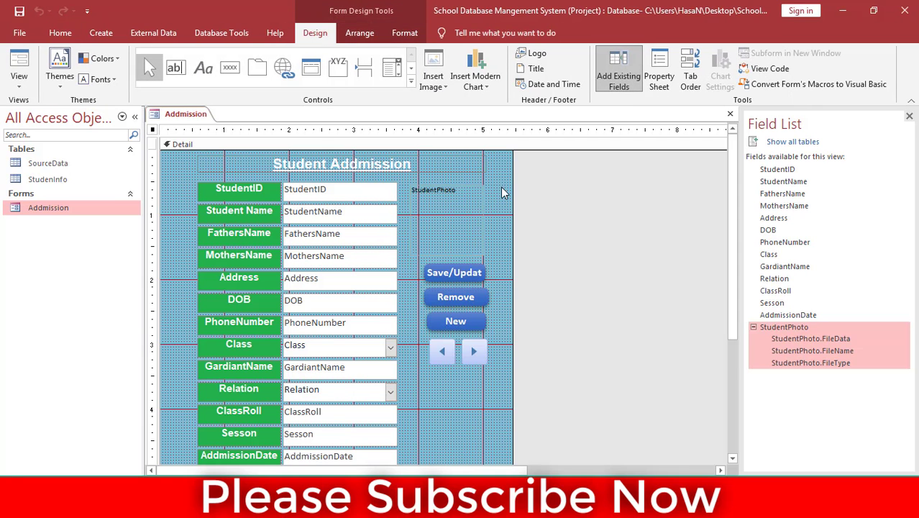
Review the Addmission form's layout and compare its controls with the available fields, including GardiantName and StudentPhoto.
{"action": "scroll", "coordinate": [372, 338], "scroll_direction": "down", "scroll_amount": 3}
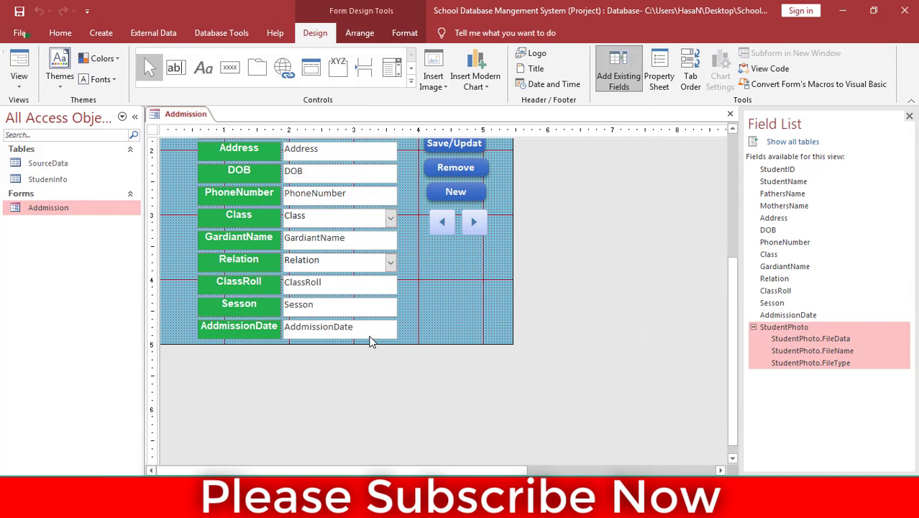
{"action": "scroll", "coordinate": [296, 322], "scroll_direction": "up", "scroll_amount": 2}
{"action": "scroll", "coordinate": [236, 249], "scroll_direction": "up", "scroll_amount": 2}
{"action": "scroll", "coordinate": [274, 294], "scroll_direction": "down", "scroll_amount": 3}
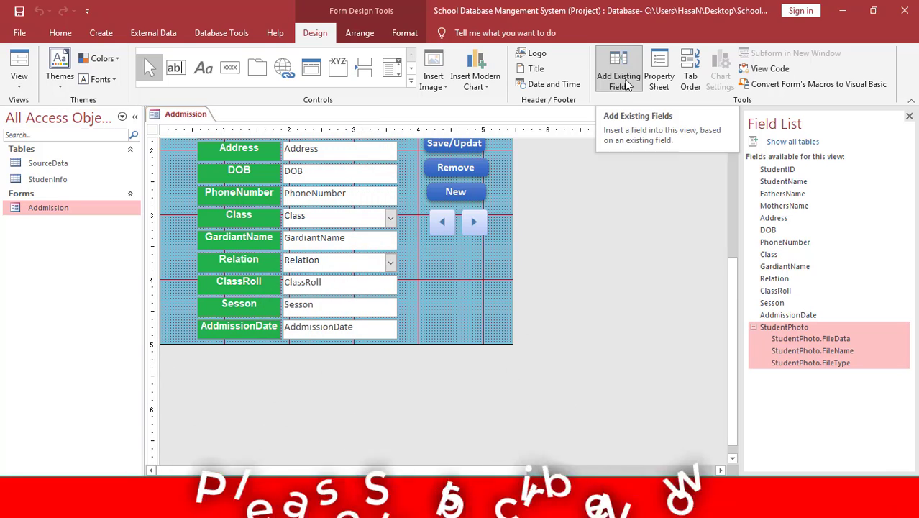
{"action": "left_click", "coordinate": [768, 229]}
{"action": "left_click", "coordinate": [782, 266]}
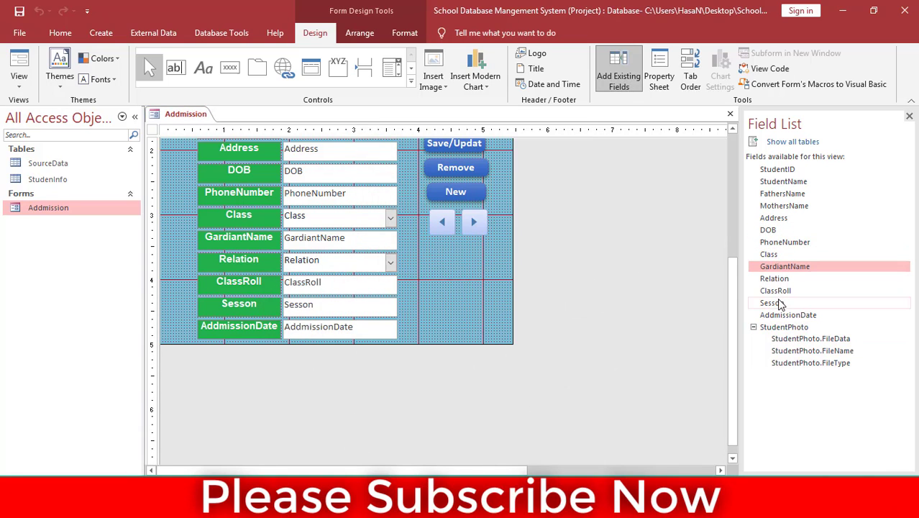
{"action": "left_click", "coordinate": [781, 327]}
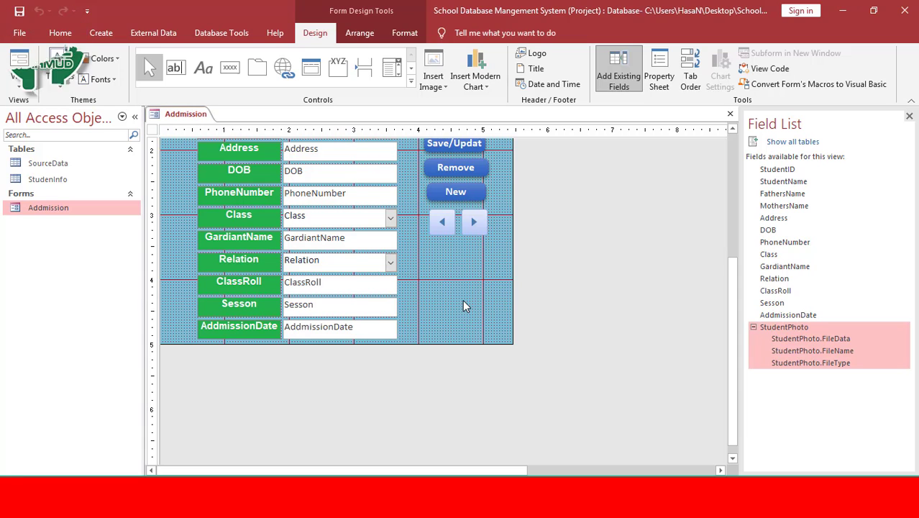
{"action": "scroll", "coordinate": [462, 300], "scroll_direction": "up", "scroll_amount": 3}
{"action": "scroll", "coordinate": [231, 258], "scroll_direction": "up", "scroll_amount": 3}
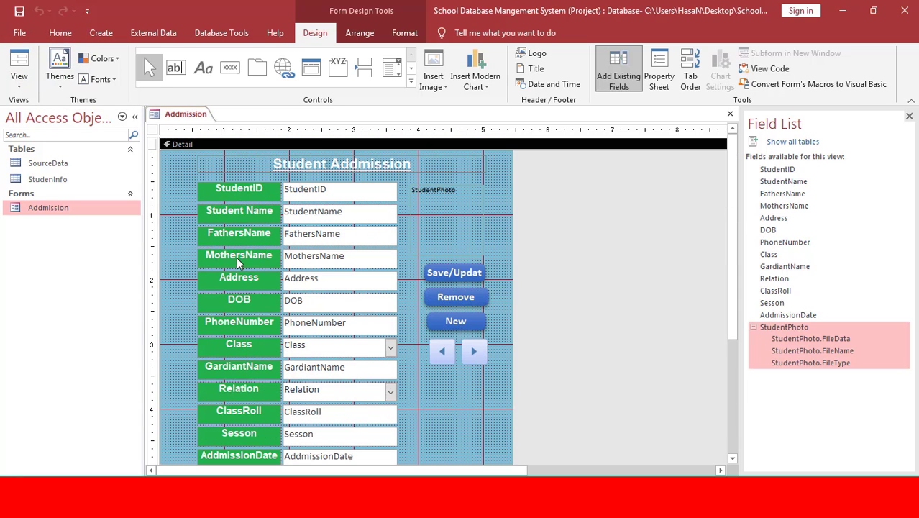
{"action": "scroll", "coordinate": [236, 257], "scroll_direction": "down", "scroll_amount": 3}
{"action": "scroll", "coordinate": [330, 313], "scroll_direction": "up", "scroll_amount": 3}
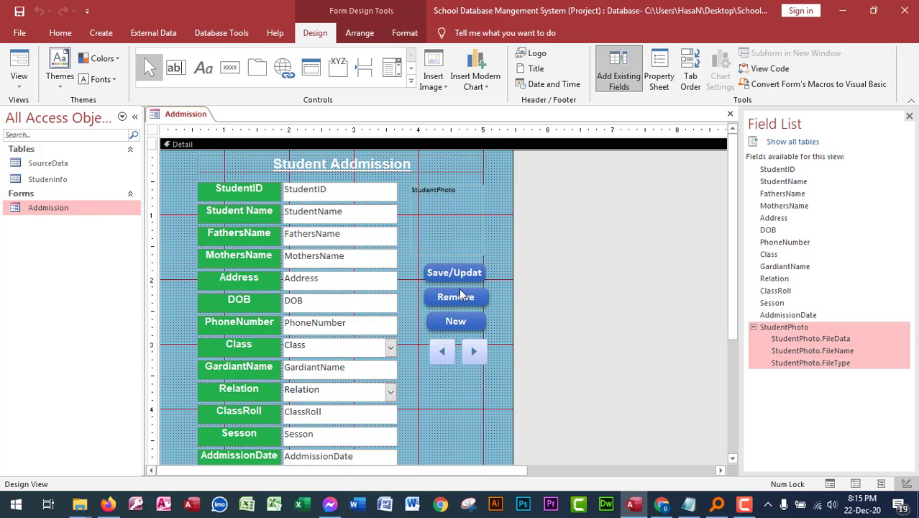
Reopen the Addmission form in Form View, append "sss" to the first record's FathersName and save the update.
{"action": "key", "text": "F5"}
{"action": "double_click", "coordinate": [57, 208]}
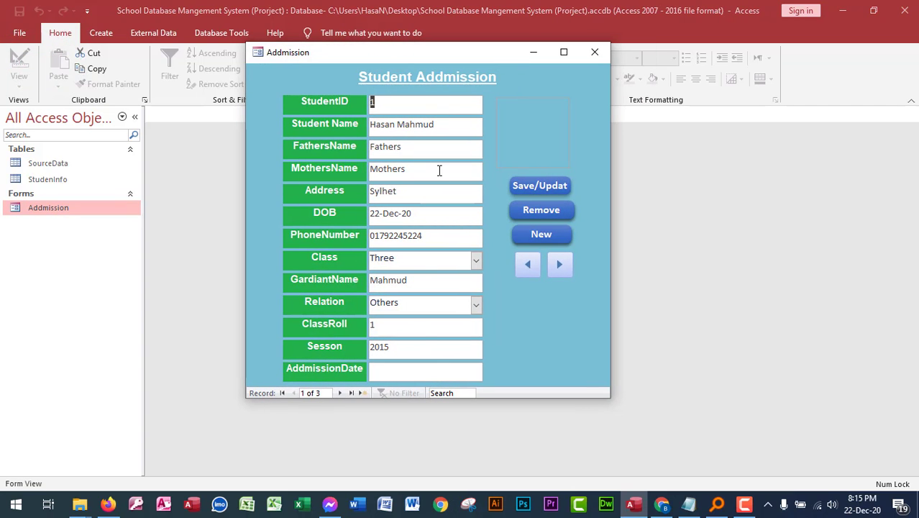
{"action": "left_click", "coordinate": [546, 185]}
{"action": "left_click", "coordinate": [366, 150]}
{"action": "left_click", "coordinate": [430, 153]}
{"action": "type", "text": "sss"}
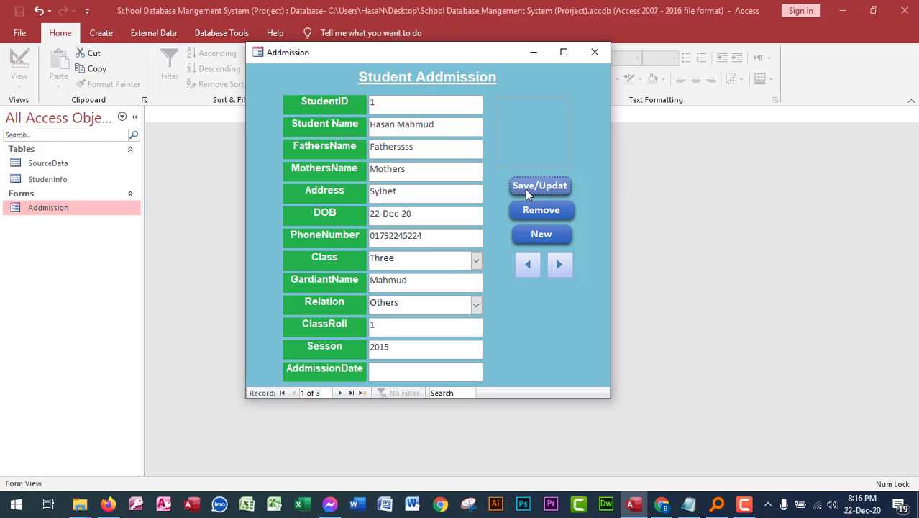
{"action": "left_click", "coordinate": [532, 186]}
Test the form's arrow buttons by moving forward from the first student record, back to it, and forward again.
{"action": "left_click", "coordinate": [559, 266]}
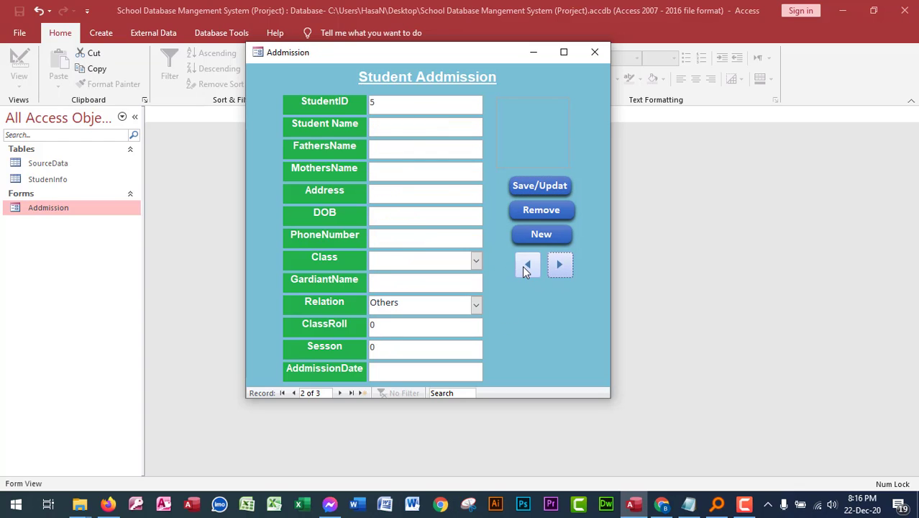
{"action": "left_click", "coordinate": [524, 266]}
{"action": "left_click", "coordinate": [568, 265]}
{"action": "left_click", "coordinate": [569, 265]}
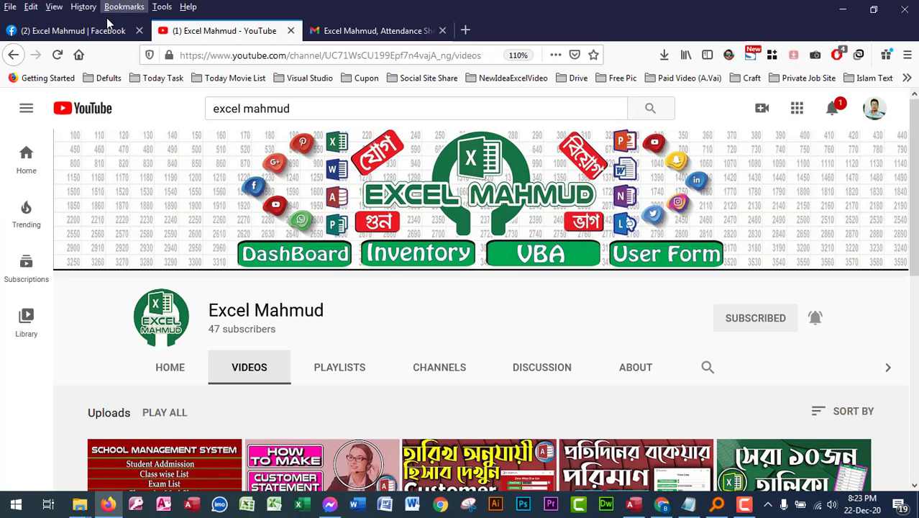
{"action": "scroll", "coordinate": [553, 374], "scroll_direction": "down", "scroll_amount": 2}
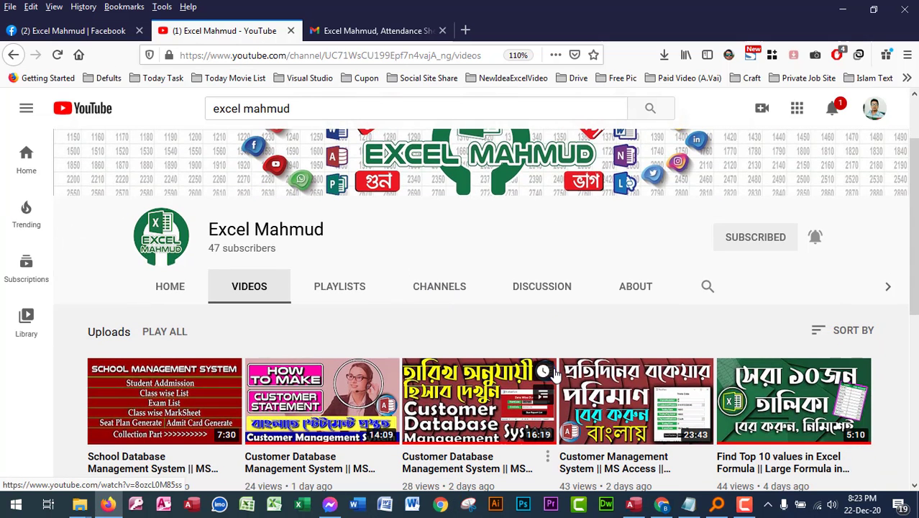